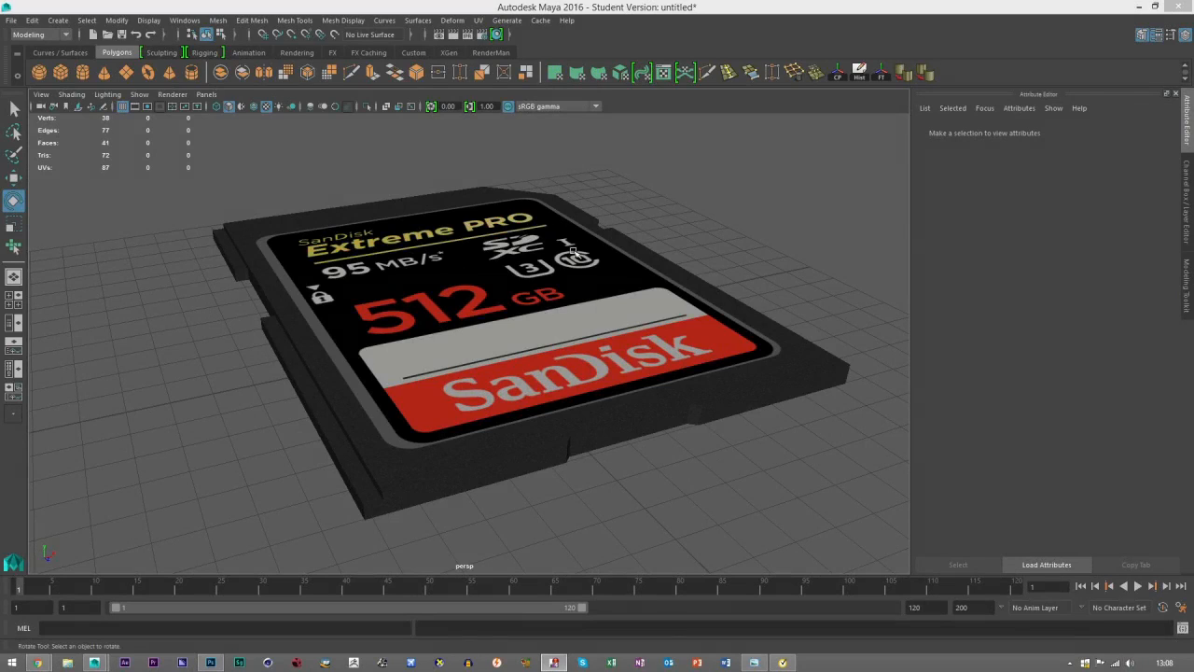
Examine the textured SD card model from several angles and distances.
{"action": "left_click_drag", "start_coordinate": [625, 322], "coordinate": [496, 303]}
{"action": "left_click_drag", "start_coordinate": [365, 293], "coordinate": [447, 350]}
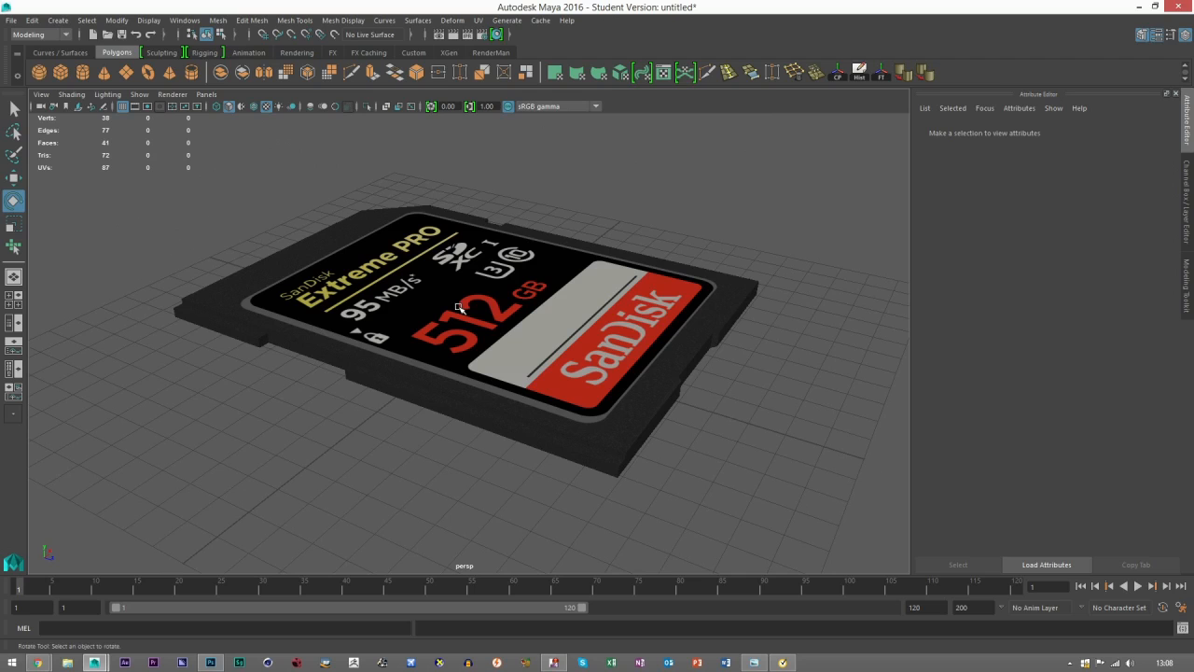
{"action": "left_click_drag", "start_coordinate": [449, 336], "coordinate": [458, 396]}
{"action": "scroll", "coordinate": [411, 396], "scroll_direction": "up", "scroll_amount": 5}
{"action": "scroll", "coordinate": [410, 396], "scroll_direction": "down", "scroll_amount": 5}
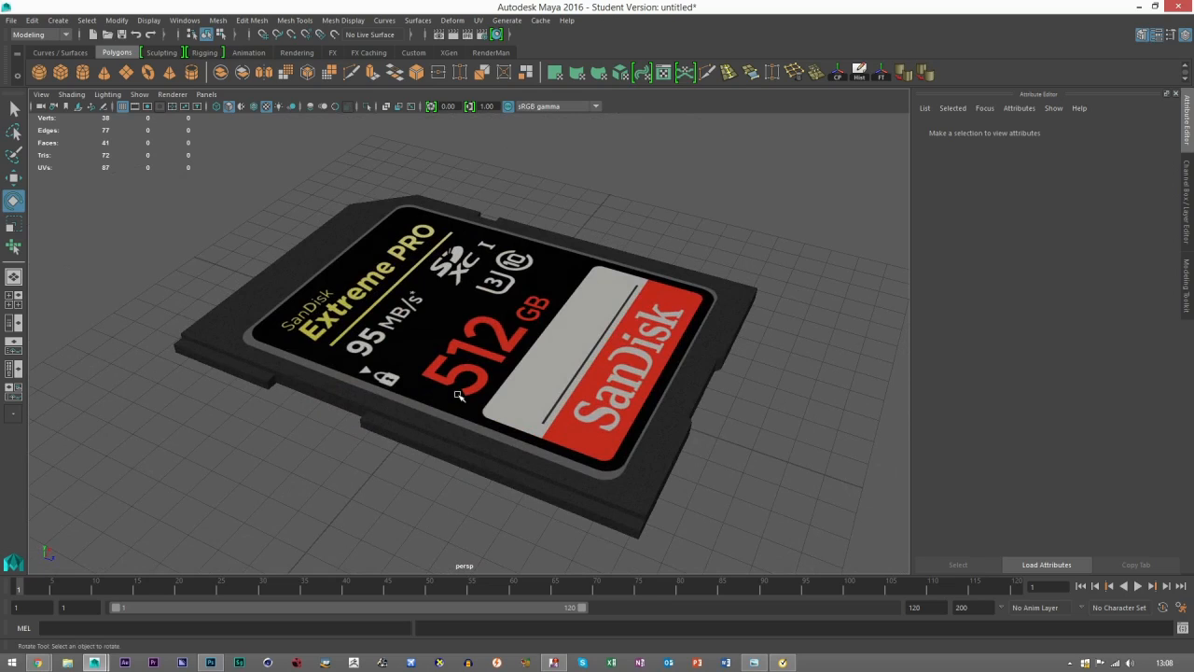
{"action": "left_click_drag", "start_coordinate": [473, 410], "coordinate": [443, 404]}
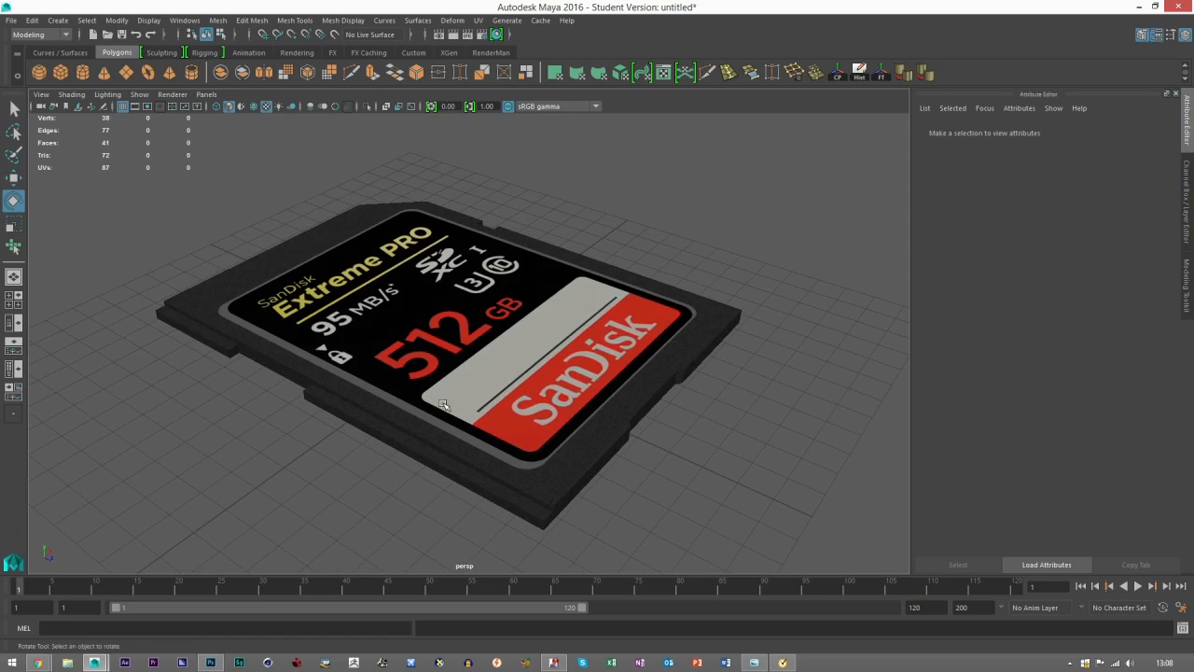
{"action": "left_click_drag", "start_coordinate": [432, 413], "coordinate": [370, 458]}
{"action": "scroll", "coordinate": [376, 429], "scroll_direction": "up", "scroll_amount": 5}
{"action": "scroll", "coordinate": [376, 430], "scroll_direction": "down", "scroll_amount": 5}
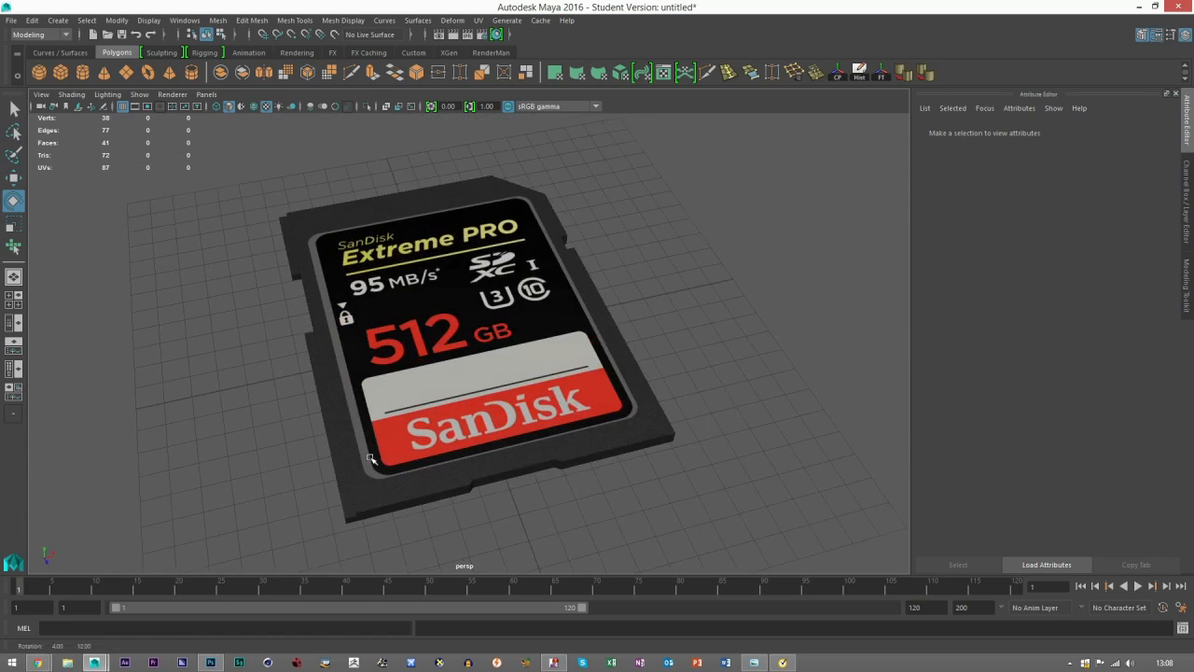
Launch Quixel SUITE 2.0, switch to Photoshop with SD CARD UV.psd, and dismiss the Quixel changelog and Norton notices.
{"action": "left_click", "coordinate": [1139, 7]}
{"action": "left_click", "coordinate": [1139, 6]}
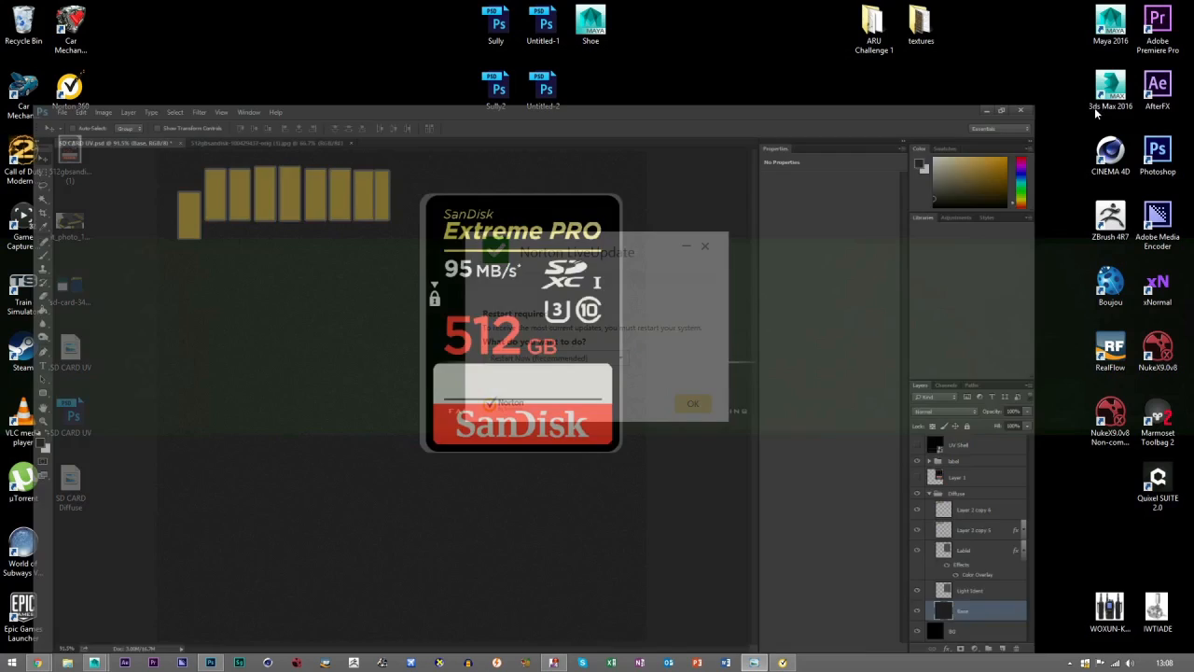
{"action": "double_click", "coordinate": [1153, 491]}
{"action": "left_click", "coordinate": [213, 663]}
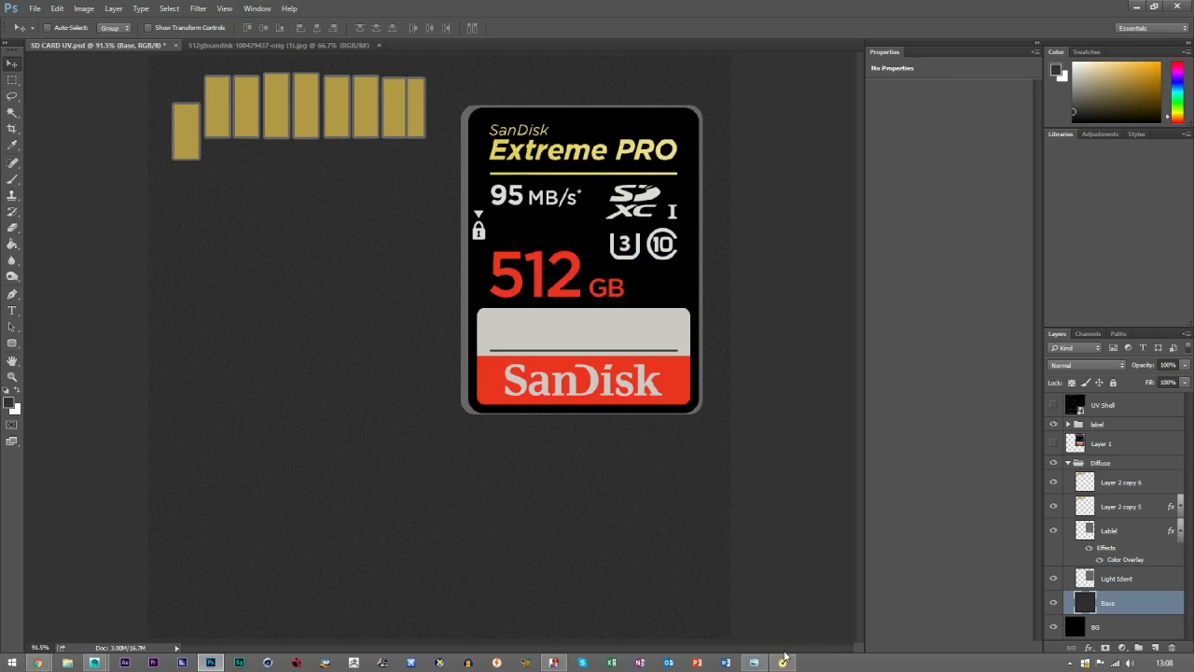
{"action": "left_click", "coordinate": [782, 662]}
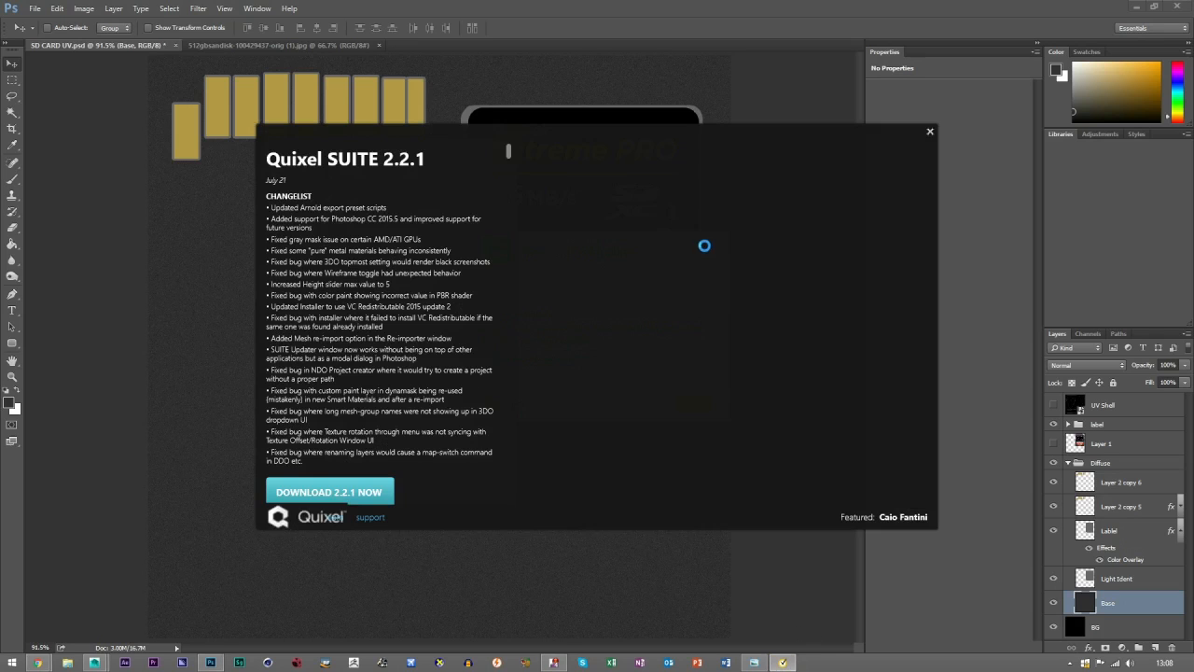
{"action": "left_click", "coordinate": [930, 132]}
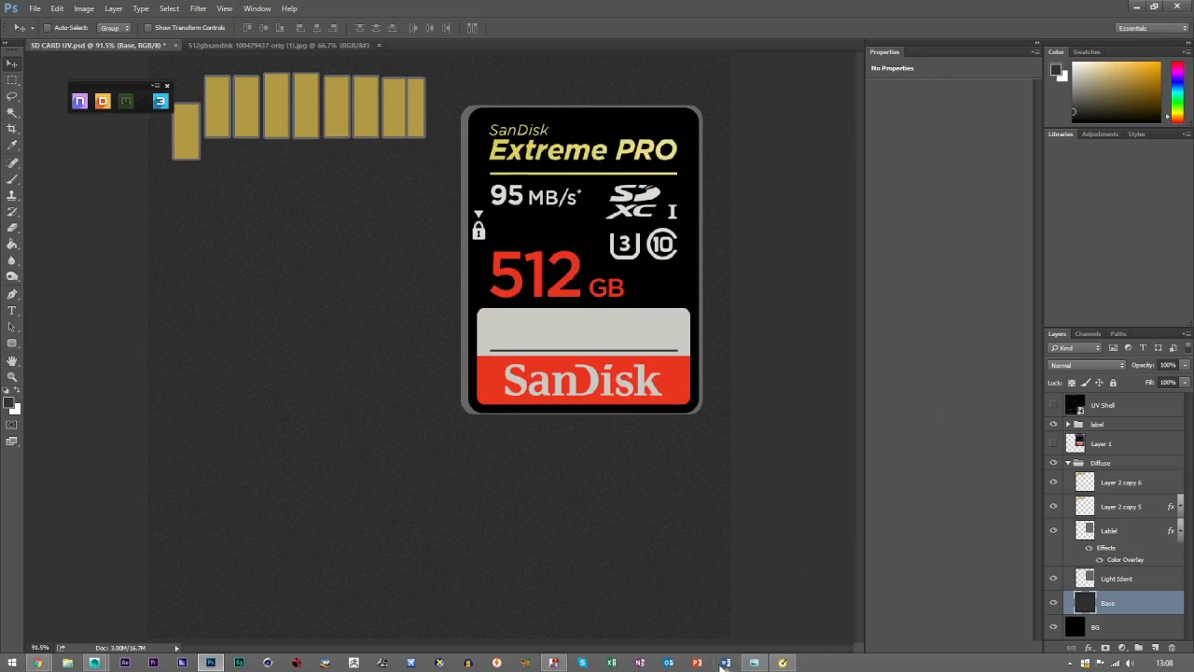
{"action": "left_click", "coordinate": [781, 662]}
{"action": "left_click", "coordinate": [707, 246]}
{"action": "left_click_drag", "start_coordinate": [94, 85], "coordinate": [86, 84]}
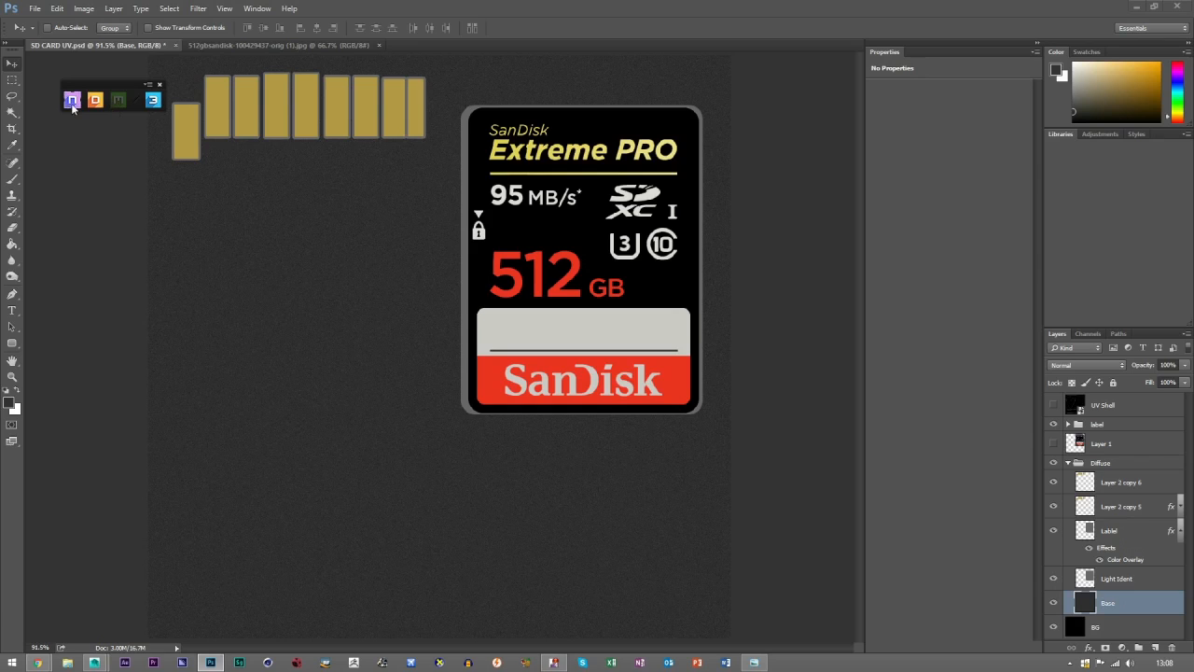
Start NDO from the Quixel launcher, activate its license, and place its window clear of the card artwork.
{"action": "left_click", "coordinate": [72, 102]}
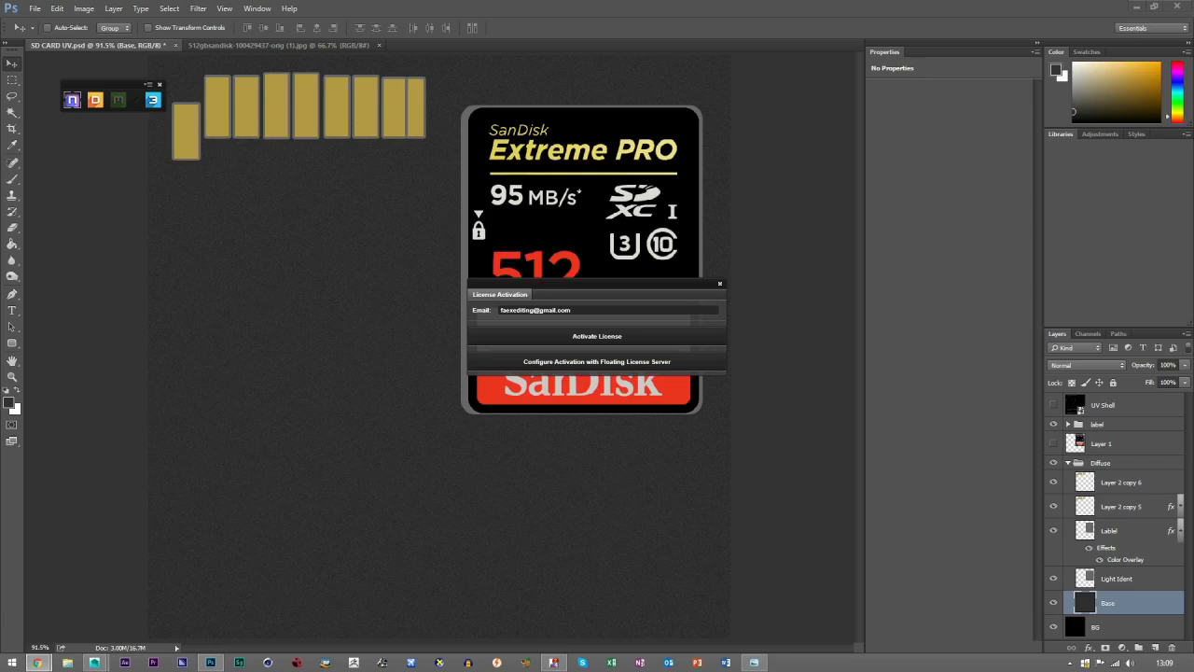
{"action": "left_click", "coordinate": [624, 341]}
{"action": "left_click", "coordinate": [604, 339]}
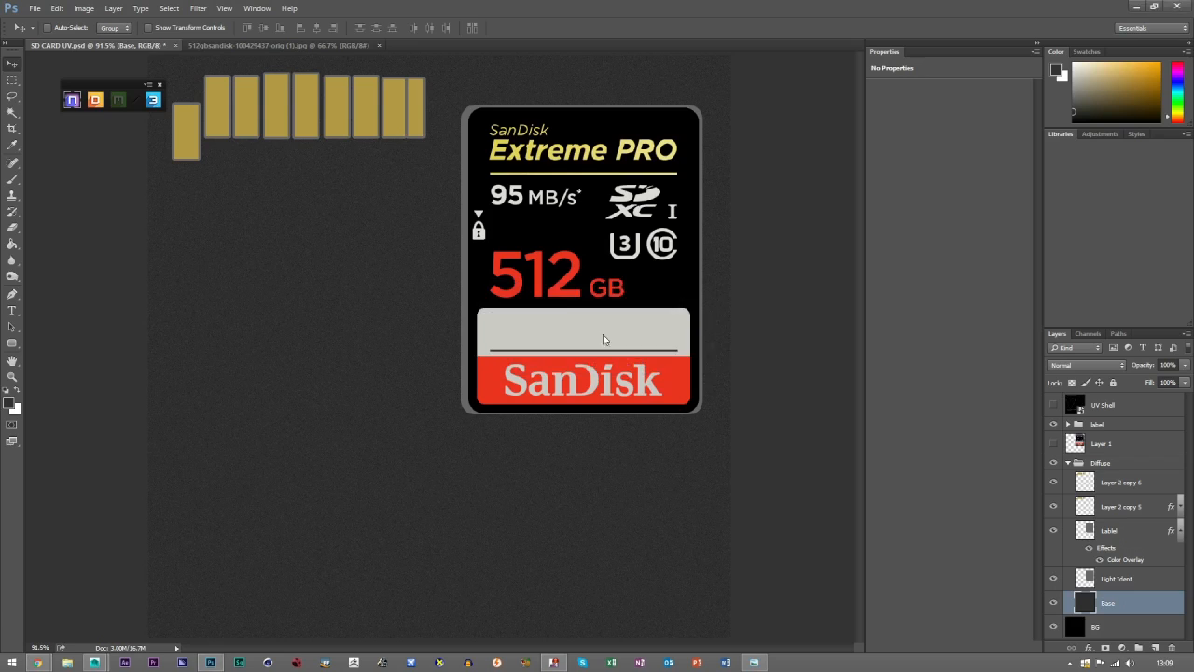
{"action": "left_click", "coordinate": [641, 351]}
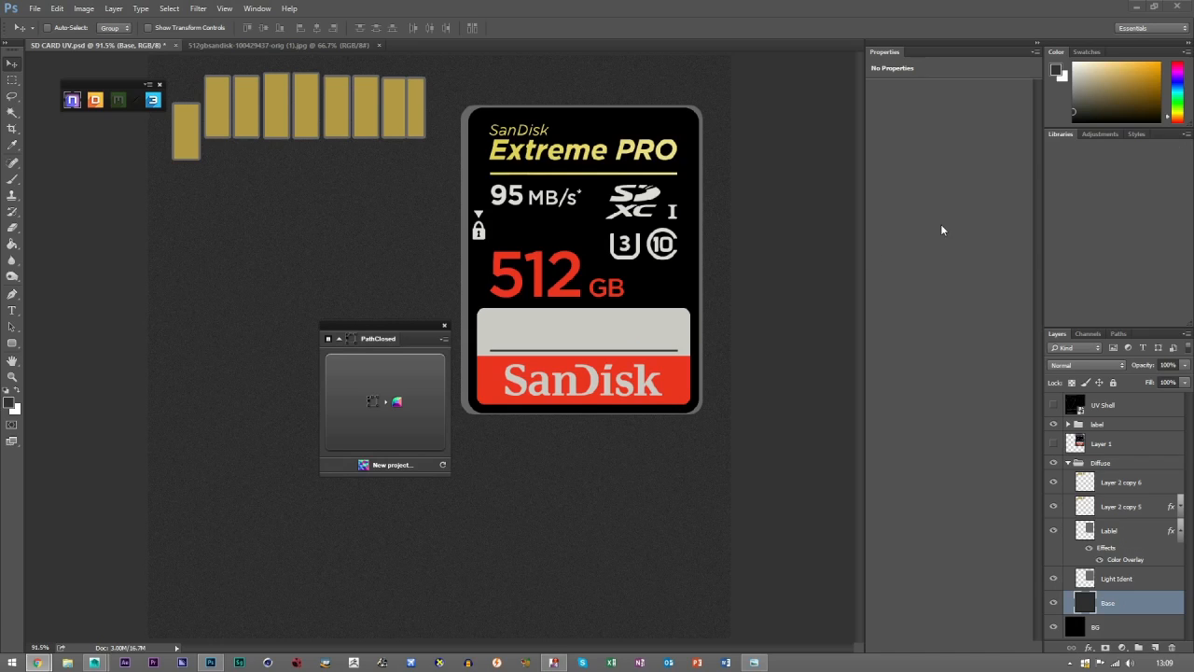
{"action": "left_click_drag", "start_coordinate": [364, 334], "coordinate": [97, 180]}
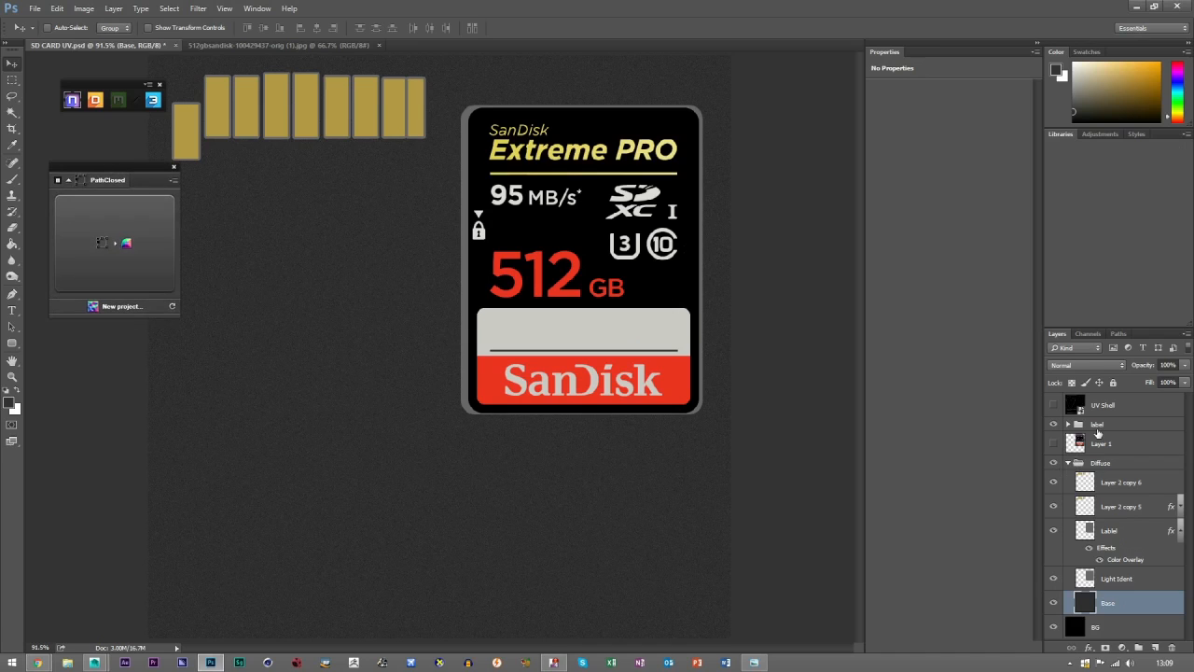
Move the label group into the Diffuse group and delete the hidden Layer 1.
{"action": "left_click", "coordinate": [1088, 427]}
{"action": "left_click_drag", "start_coordinate": [1102, 427], "coordinate": [1098, 464]}
{"action": "left_click", "coordinate": [1069, 448]}
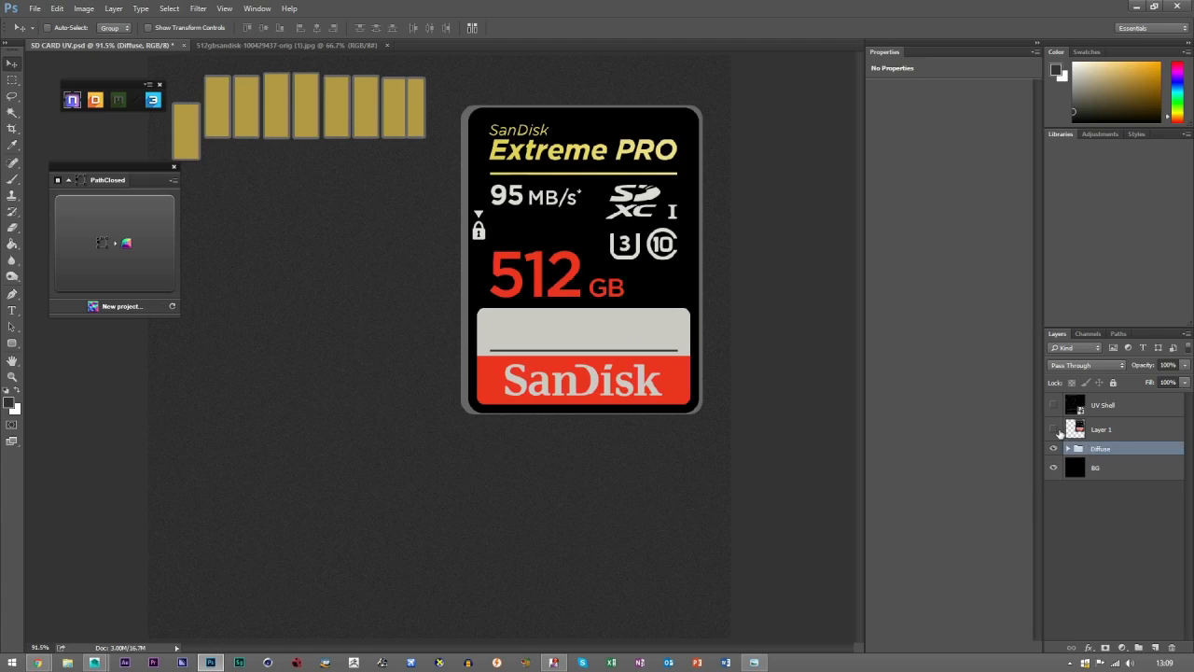
{"action": "left_click", "coordinate": [1108, 431]}
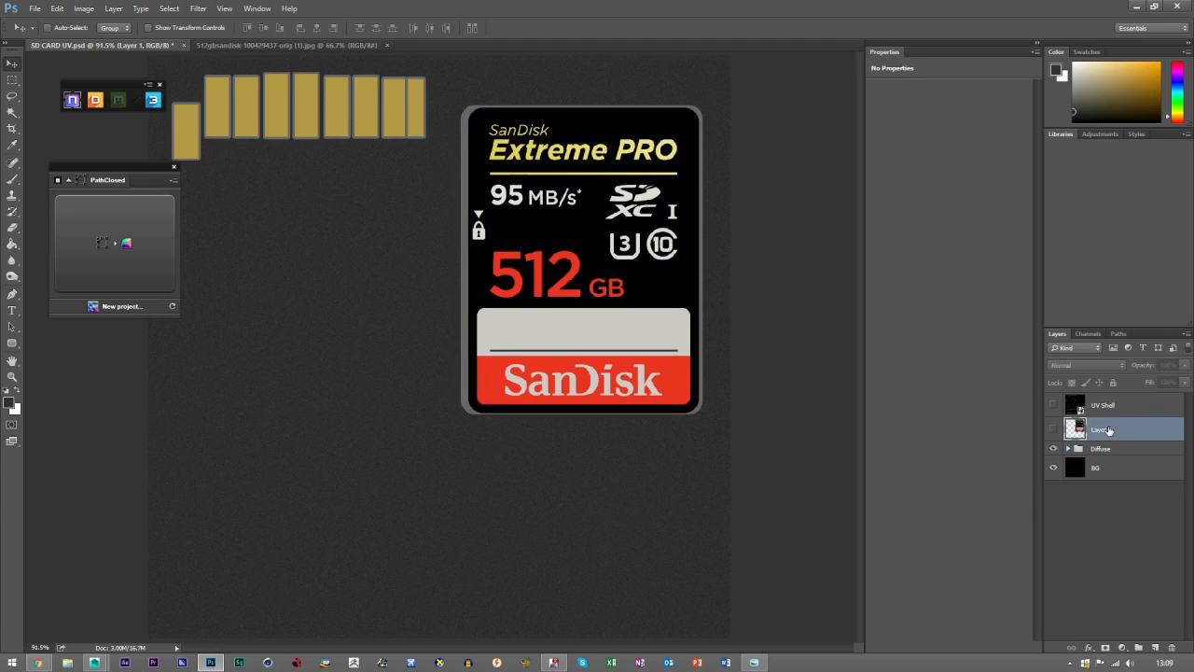
{"action": "key", "text": "Delete"}
Toggle the visibility of the Diffuse group's contents to check what each layer holds.
{"action": "key", "text": "z"}
{"action": "left_click", "coordinate": [594, 202]}
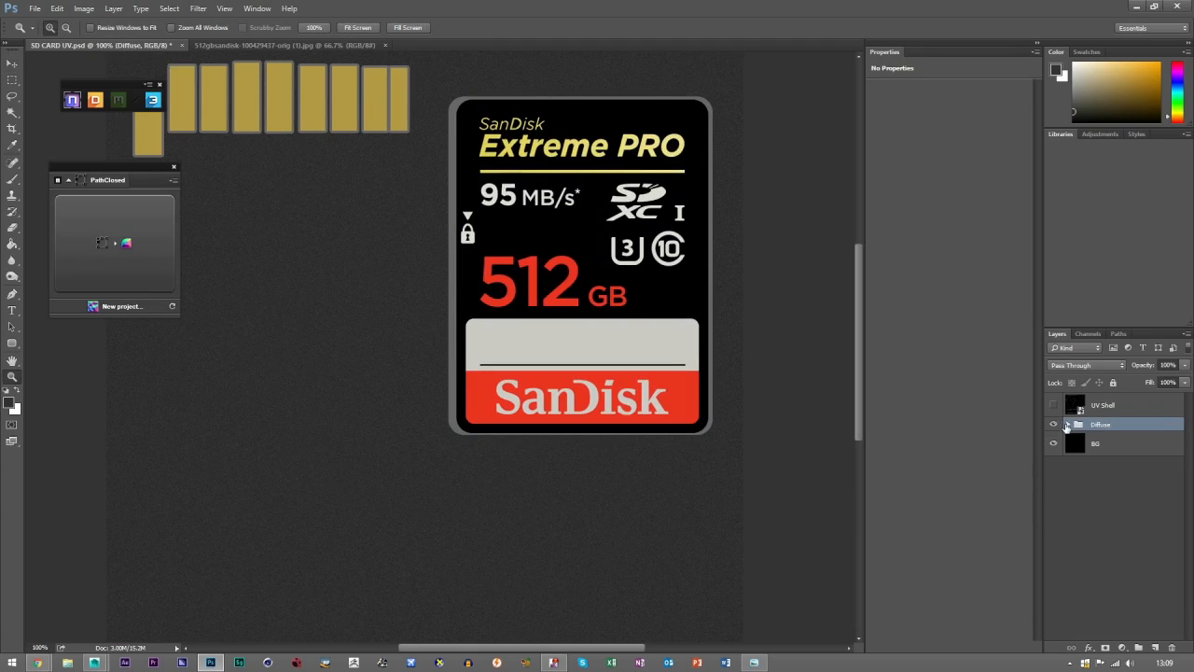
{"action": "left_click", "coordinate": [1067, 424]}
{"action": "left_click", "coordinate": [1053, 439]}
{"action": "left_click", "coordinate": [1053, 439]}
{"action": "left_click", "coordinate": [1055, 462]}
{"action": "left_click", "coordinate": [1055, 462]}
{"action": "left_click", "coordinate": [1054, 480]}
{"action": "left_click", "coordinate": [1054, 479]}
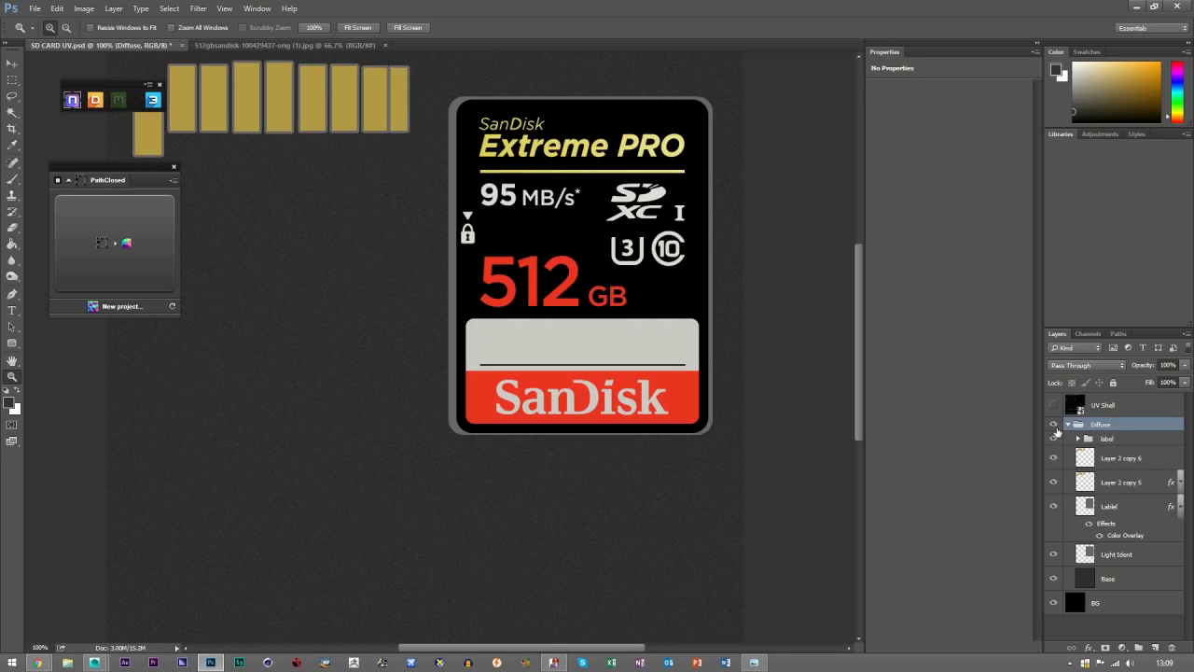
{"action": "left_click", "coordinate": [1053, 439]}
{"action": "left_click", "coordinate": [1053, 439]}
Move the Lablel layer into the label group and check the group by toggling its visibility.
{"action": "left_click", "coordinate": [1054, 506]}
{"action": "left_click", "coordinate": [1054, 508]}
{"action": "left_click", "coordinate": [1109, 504]}
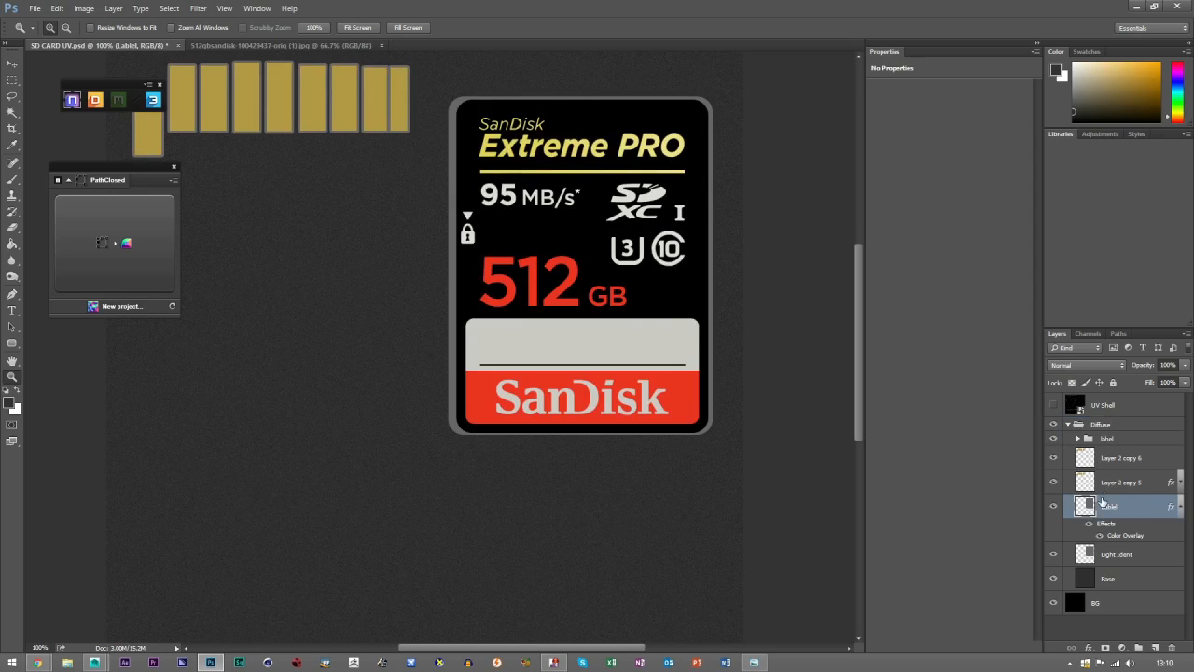
{"action": "left_click_drag", "start_coordinate": [1108, 505], "coordinate": [1107, 438]}
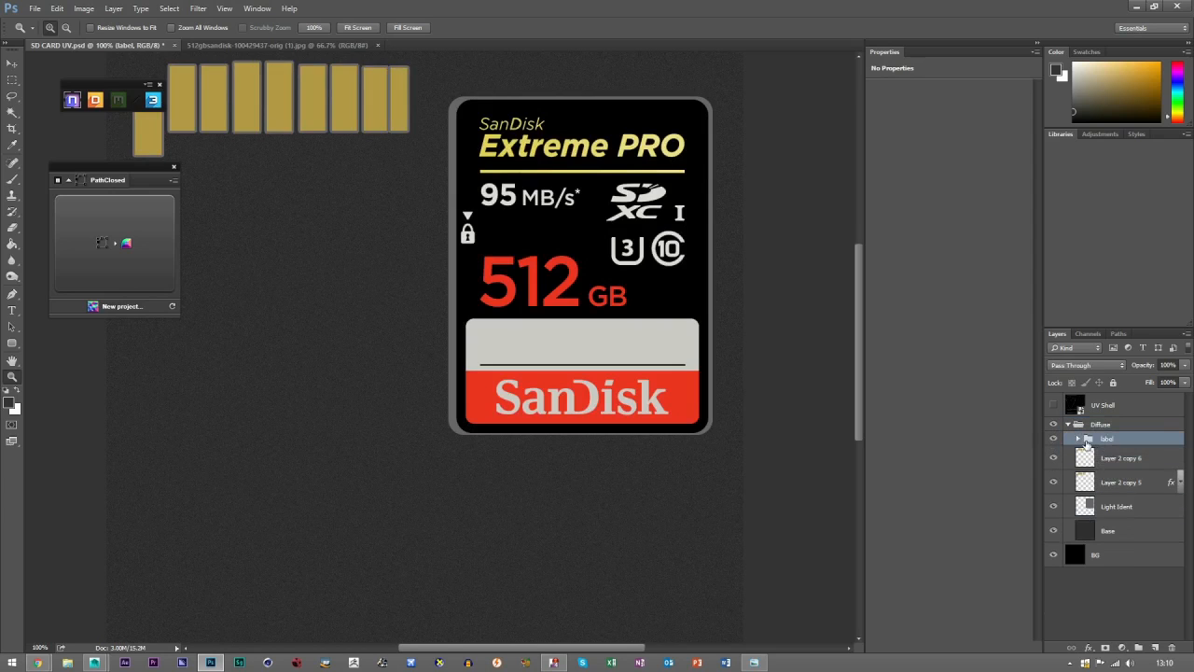
{"action": "left_click", "coordinate": [1053, 439]}
{"action": "left_click", "coordinate": [1053, 439]}
Copy the Light Ident shape to a new layer above the Diffuse group and generate an NDO normal from it.
{"action": "left_click", "coordinate": [1160, 515]}
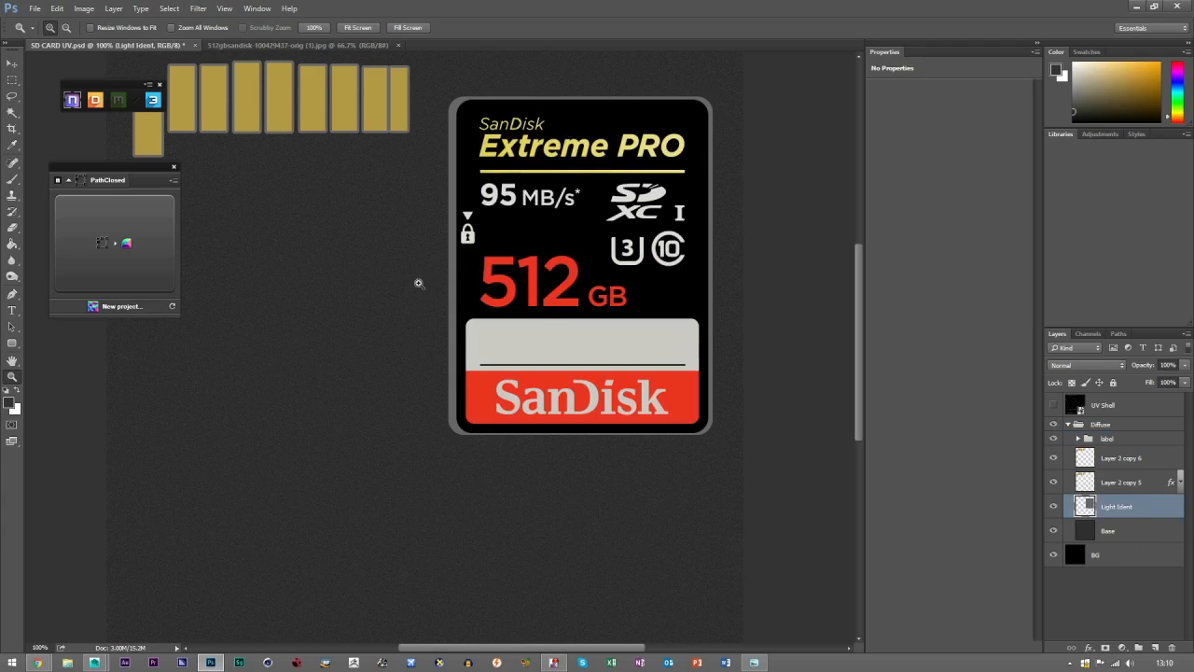
{"action": "left_click", "coordinate": [1082, 509], "text": "ctrl"}
{"action": "key", "text": "v"}
{"action": "key", "text": "ctrl+j"}
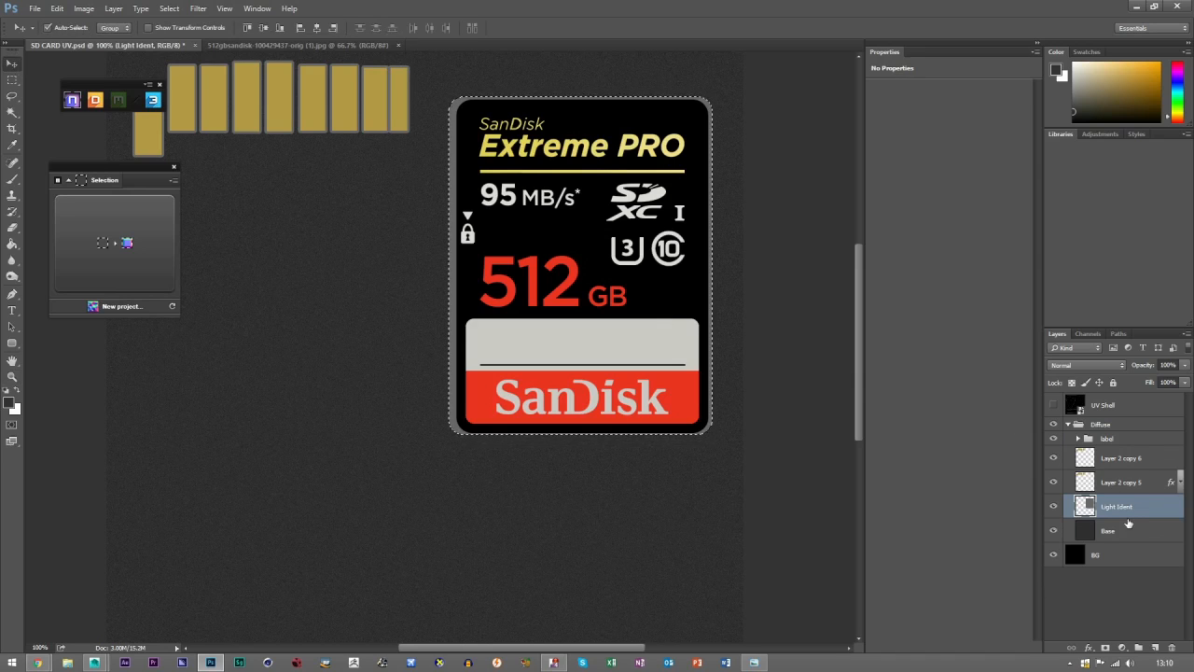
{"action": "left_click_drag", "start_coordinate": [1118, 513], "coordinate": [1106, 421]}
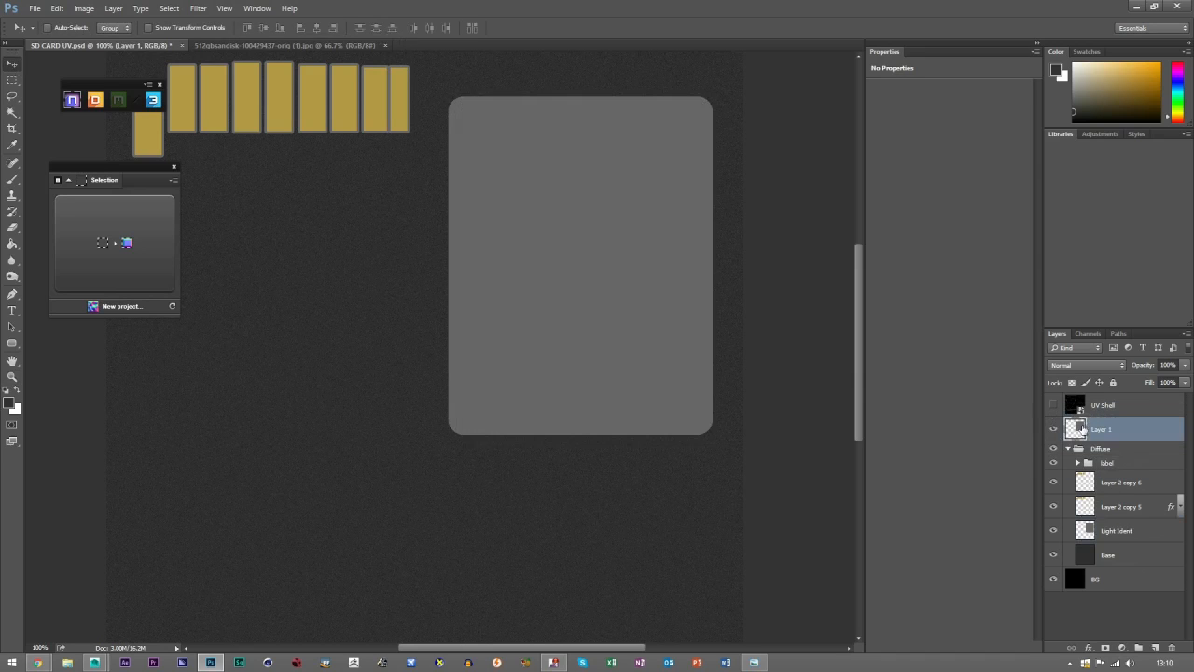
{"action": "left_click", "coordinate": [104, 250]}
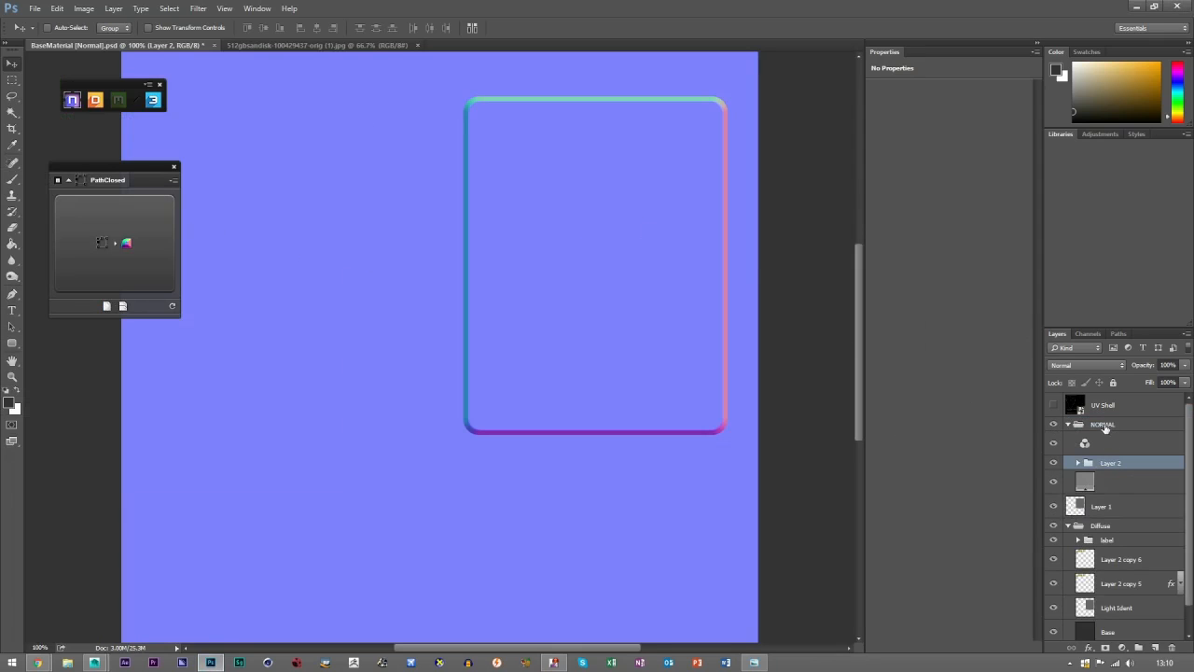
Collapse and hide the NORMAL group, then rename Layer 1 to Light Indent and hide it.
{"action": "left_click", "coordinate": [1068, 424]}
{"action": "left_click", "coordinate": [1053, 424]}
{"action": "left_click", "coordinate": [1054, 444]}
{"action": "left_click", "coordinate": [1054, 444]}
{"action": "double_click", "coordinate": [1094, 445]}
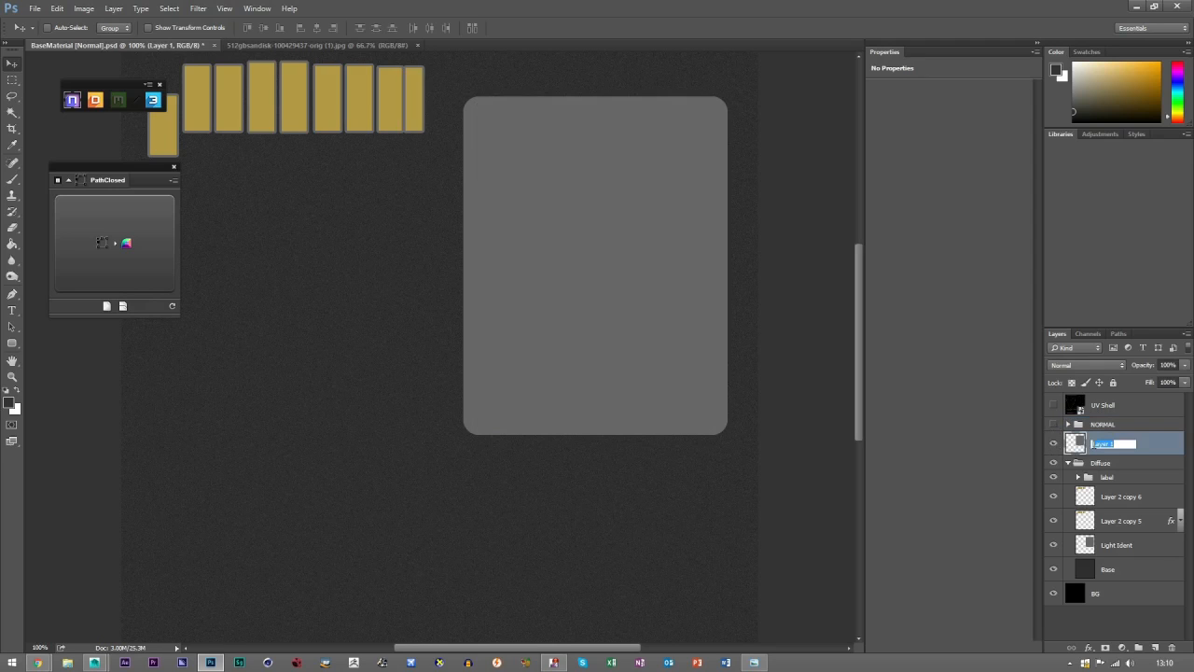
{"action": "type", "text": "Light Indent"}
{"action": "key", "text": "Return"}
{"action": "left_click", "coordinate": [1053, 444]}
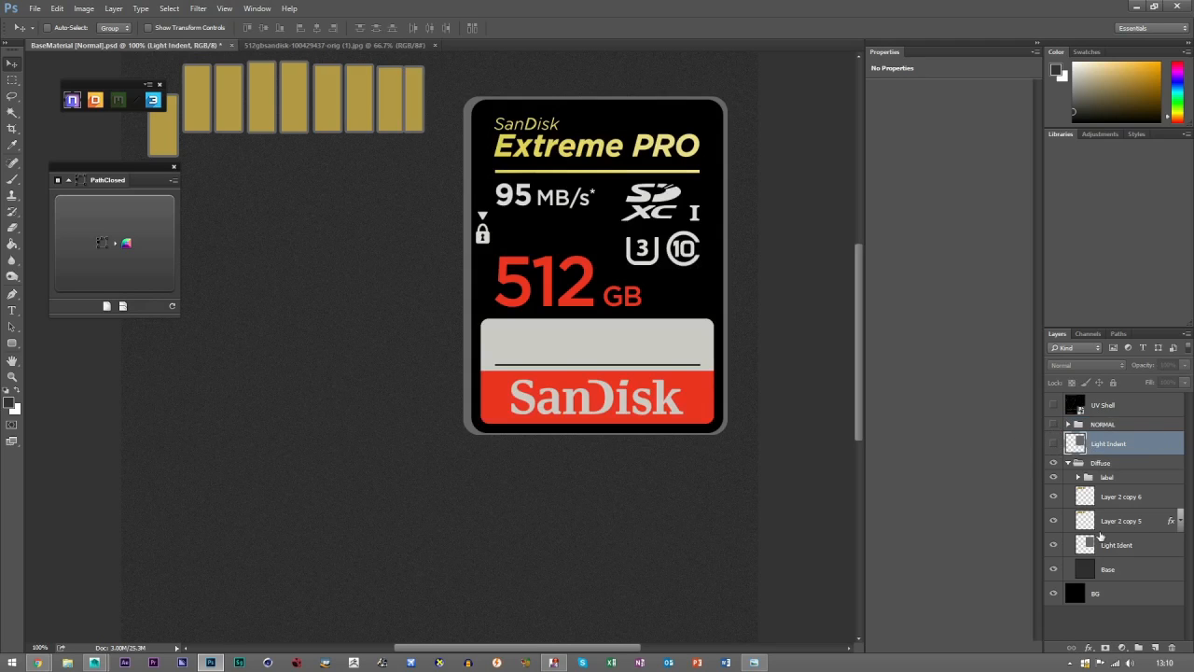
Collapse the Diffuse group, show and expand the NORMAL group, and select its Layer 2.
{"action": "left_click", "coordinate": [1065, 468]}
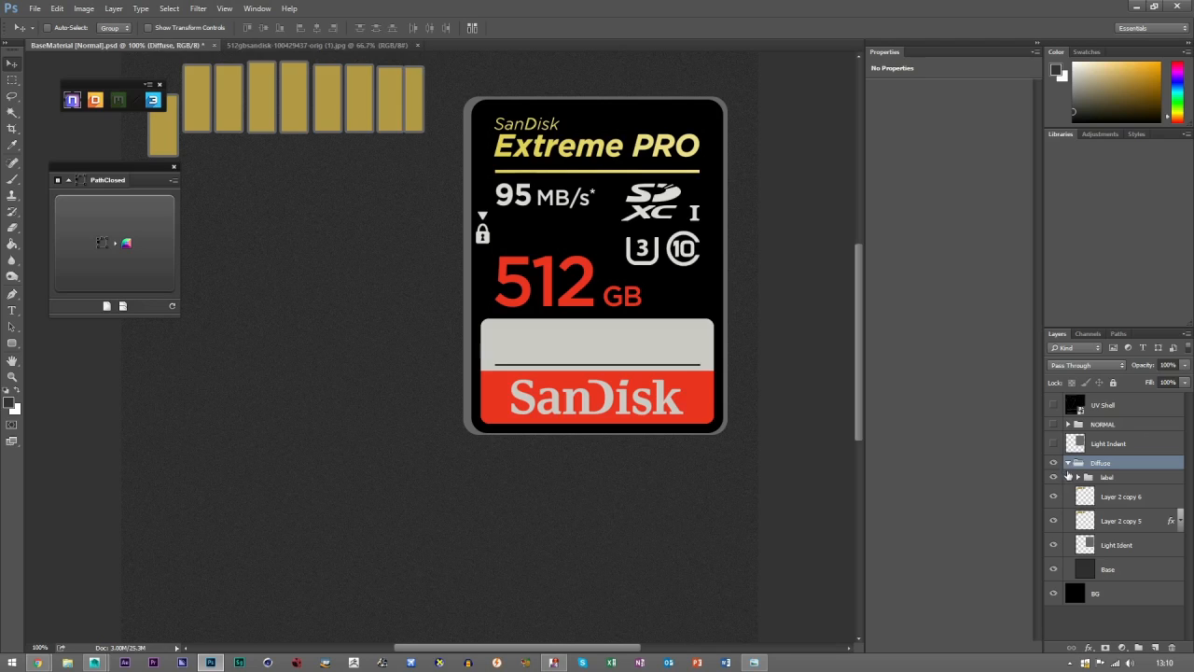
{"action": "left_click", "coordinate": [1068, 463]}
{"action": "left_click", "coordinate": [1053, 425]}
{"action": "left_click", "coordinate": [1066, 428]}
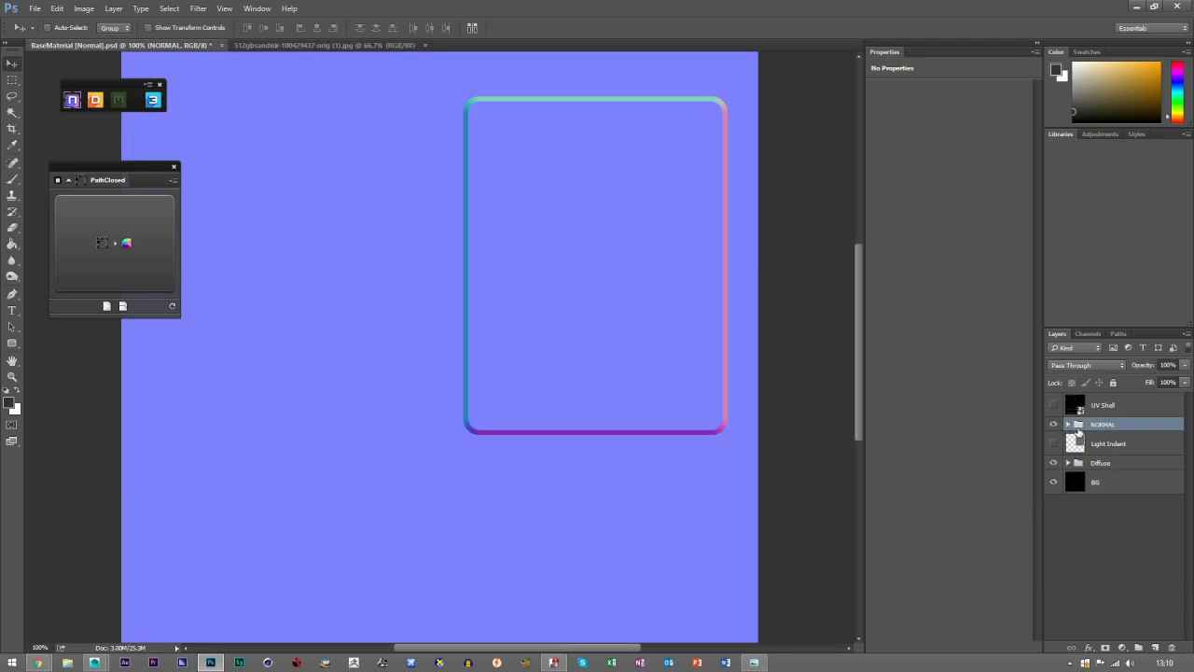
{"action": "left_click", "coordinate": [1068, 424]}
{"action": "left_click", "coordinate": [1120, 466]}
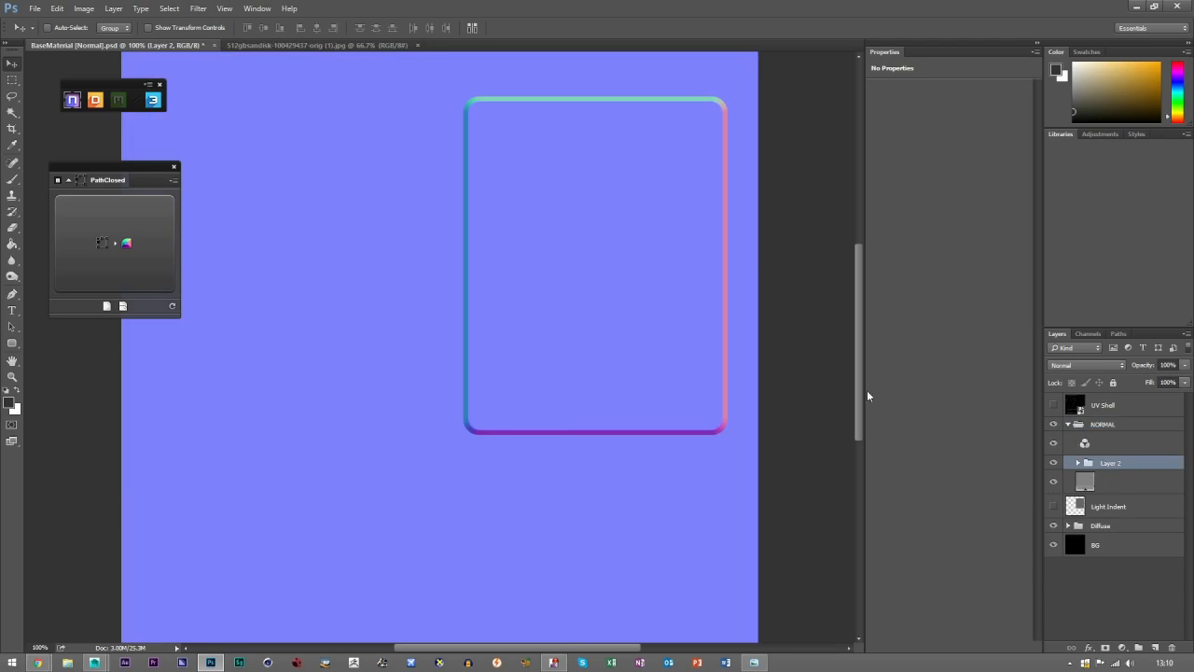
Reverse the slant of Layer 2's NDO bevel to make the label area an indent and set its size to 1.
{"action": "left_click_drag", "start_coordinate": [120, 181], "coordinate": [171, 190]}
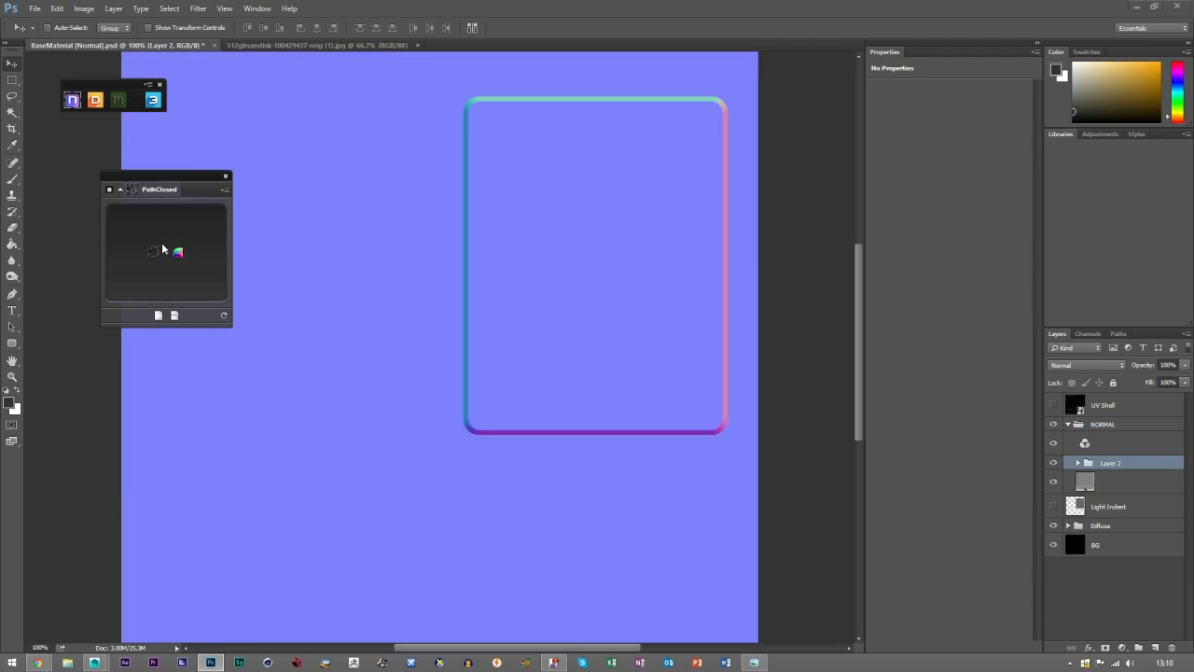
{"action": "left_click", "coordinate": [162, 249]}
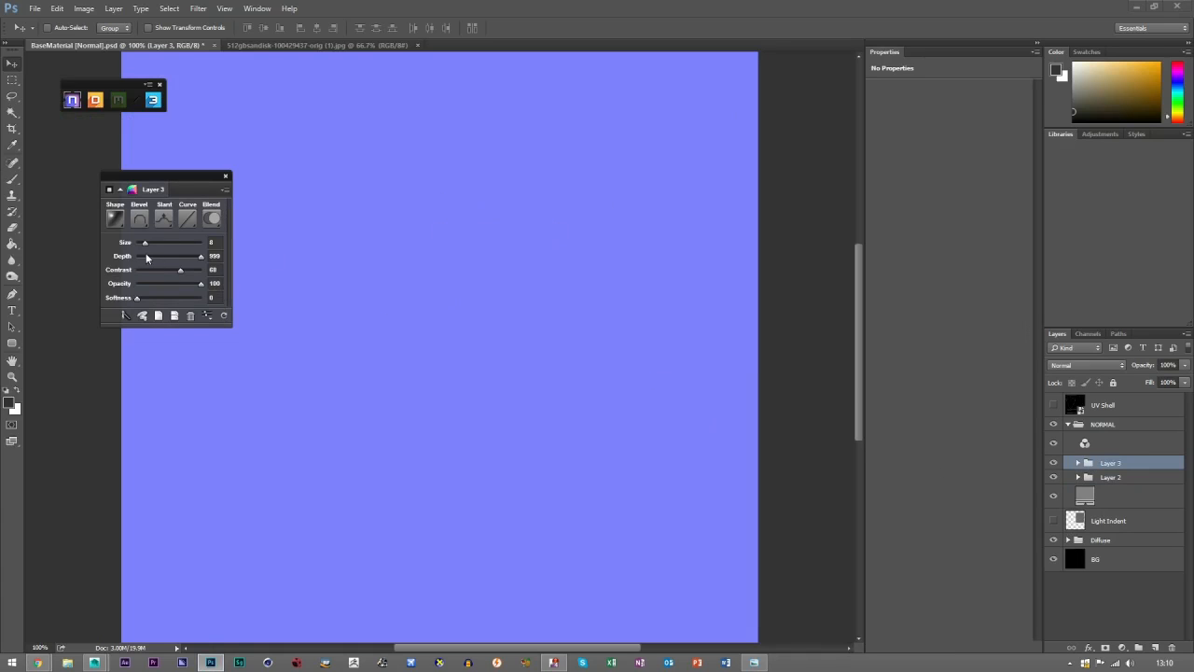
{"action": "key", "text": "Delete"}
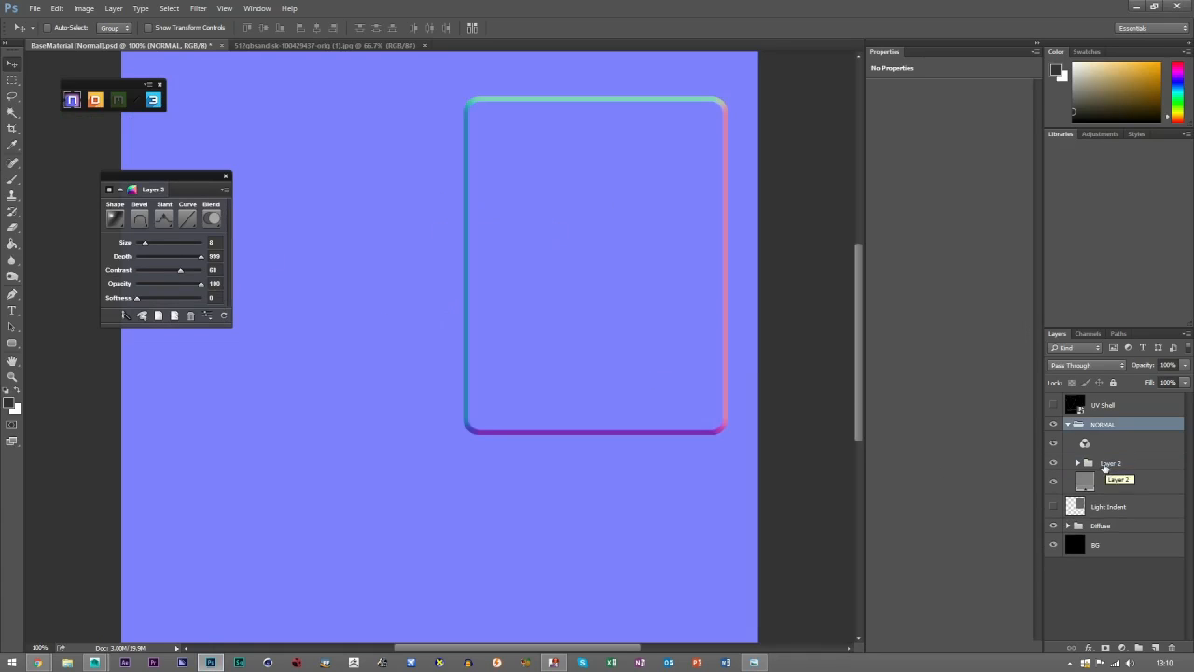
{"action": "left_click", "coordinate": [173, 226]}
{"action": "left_click", "coordinate": [183, 261]}
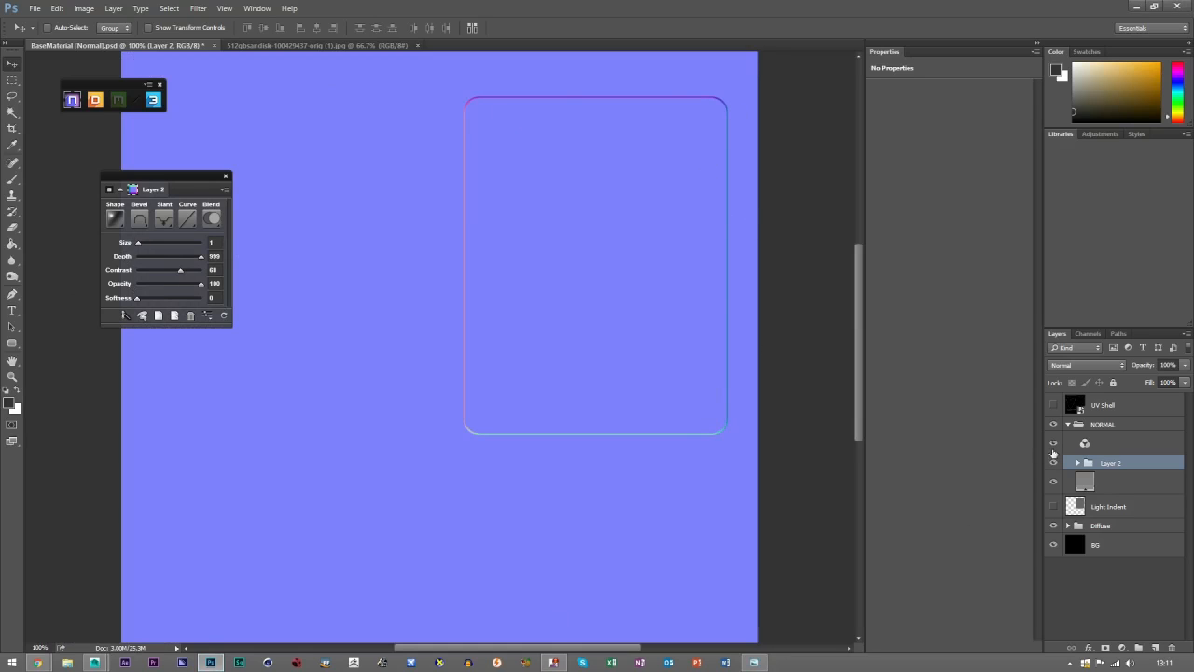
Collapse and hide the NORMAL group, then expand the Diffuse group and its label subgroup.
{"action": "double_click", "coordinate": [1108, 463]}
{"action": "type", "text": "U"}
{"action": "left_click", "coordinate": [1067, 425]}
{"action": "left_click", "coordinate": [1054, 425]}
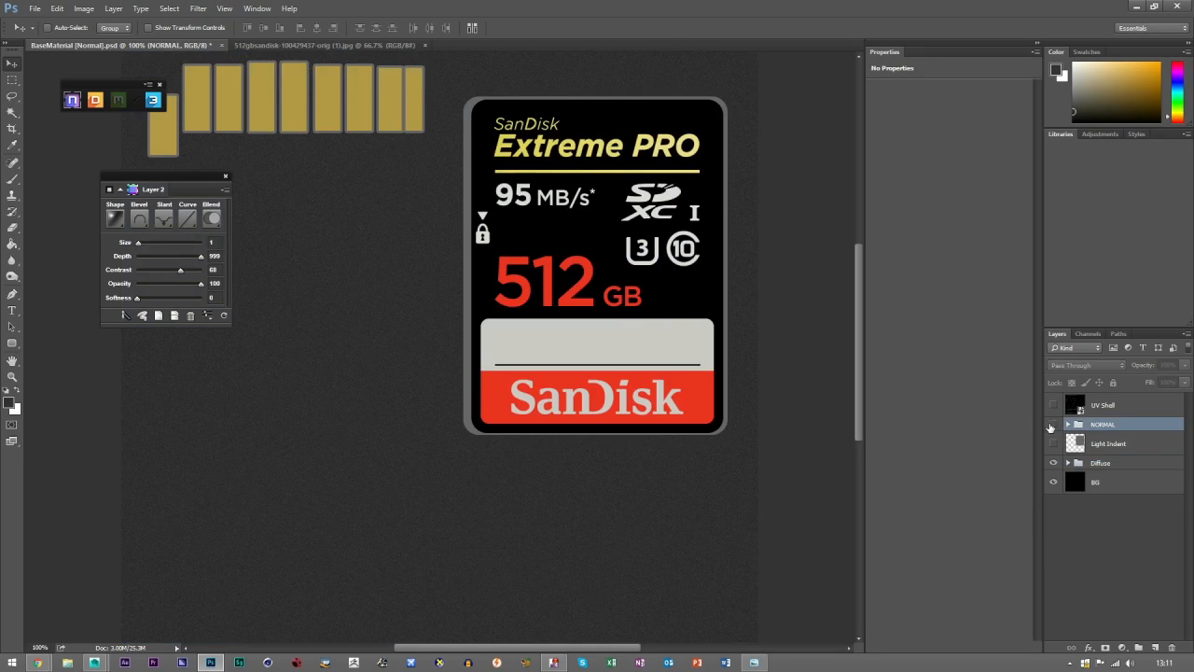
{"action": "left_click", "coordinate": [1111, 543]}
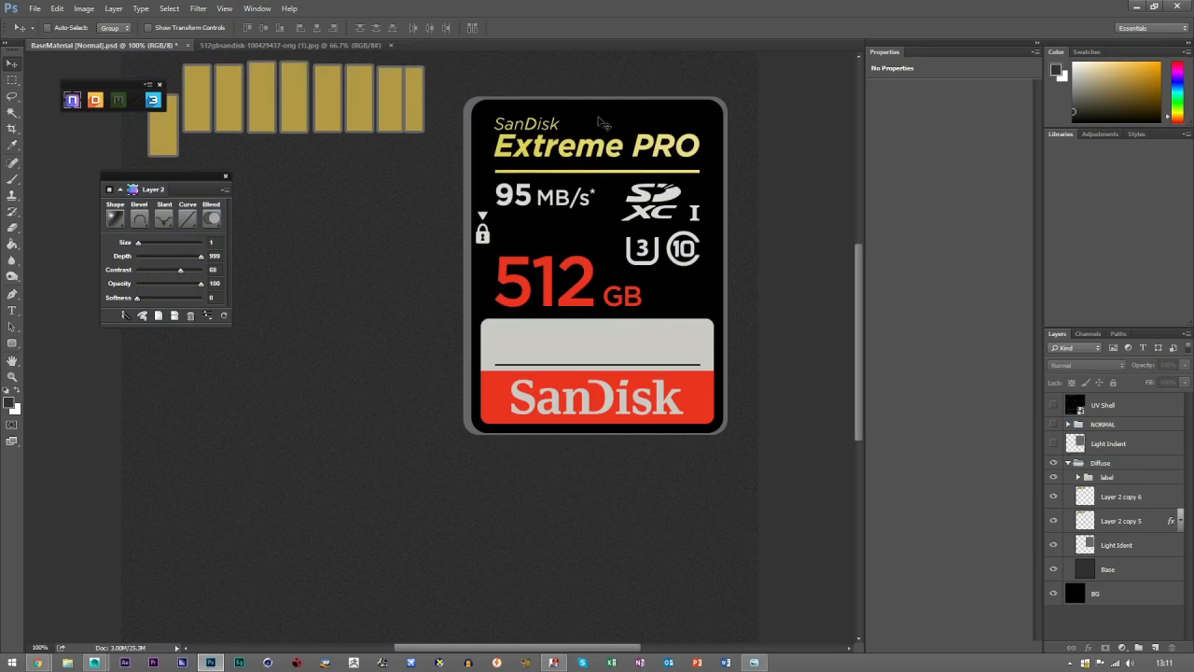
{"action": "left_click", "coordinate": [1078, 477]}
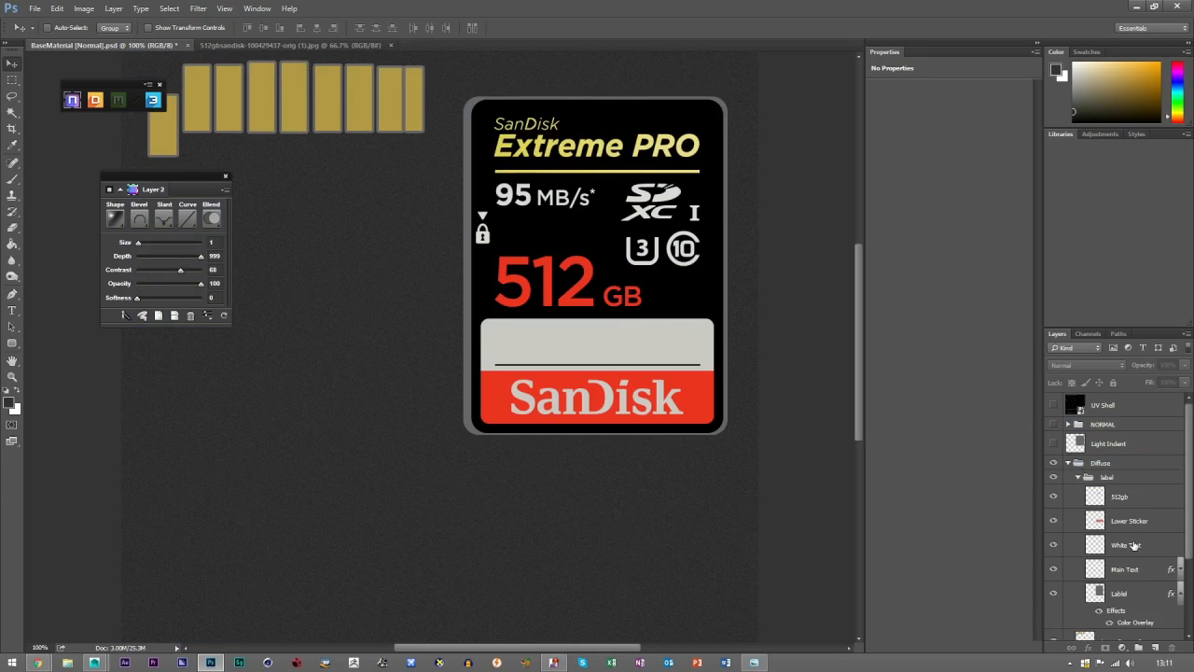
Duplicate the black label base layer above Light Indent, collapse the Diffuse group, and rename the copy to Label.
{"action": "scroll", "coordinate": [1120, 559], "scroll_direction": "down", "scroll_amount": 1}
{"action": "left_click", "coordinate": [1123, 571]}
{"action": "left_click_drag", "start_coordinate": [1123, 571], "coordinate": [1087, 413]}
{"action": "left_click", "coordinate": [1068, 487]}
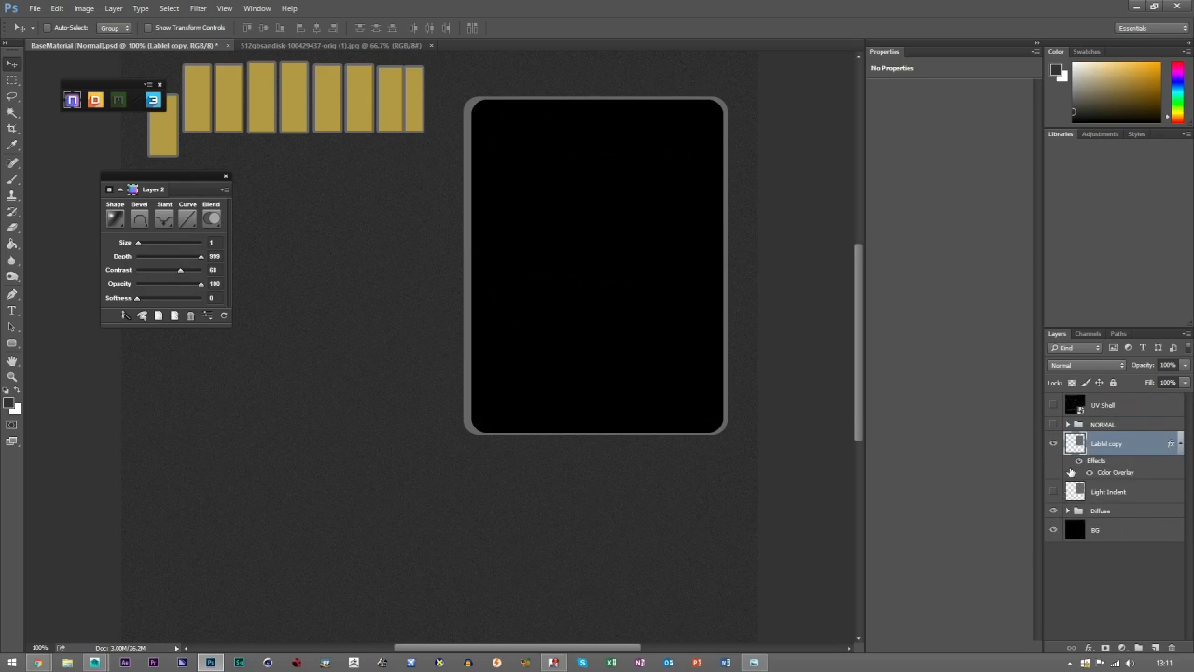
{"action": "double_click", "coordinate": [1114, 444]}
{"action": "type", "text": "Label"}
{"action": "key", "text": "Return"}
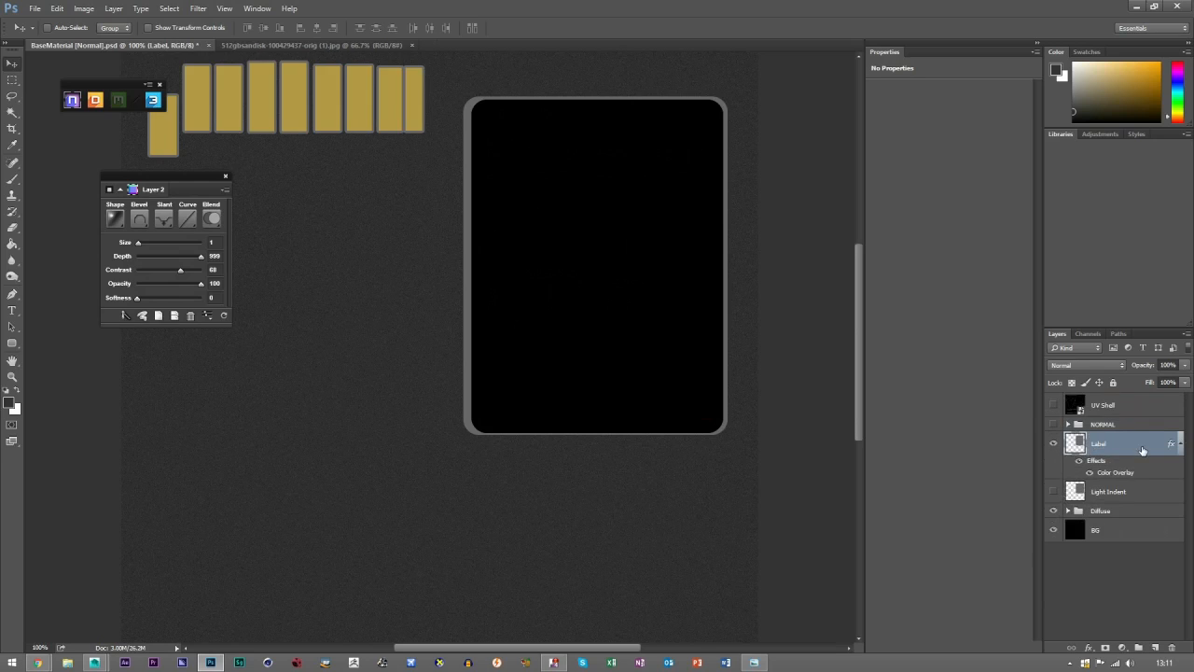
Load the Label layer's outline as a selection, convert it to an NDO normal layer, and show the NORMAL group.
{"action": "left_click", "coordinate": [1074, 445], "text": "ctrl"}
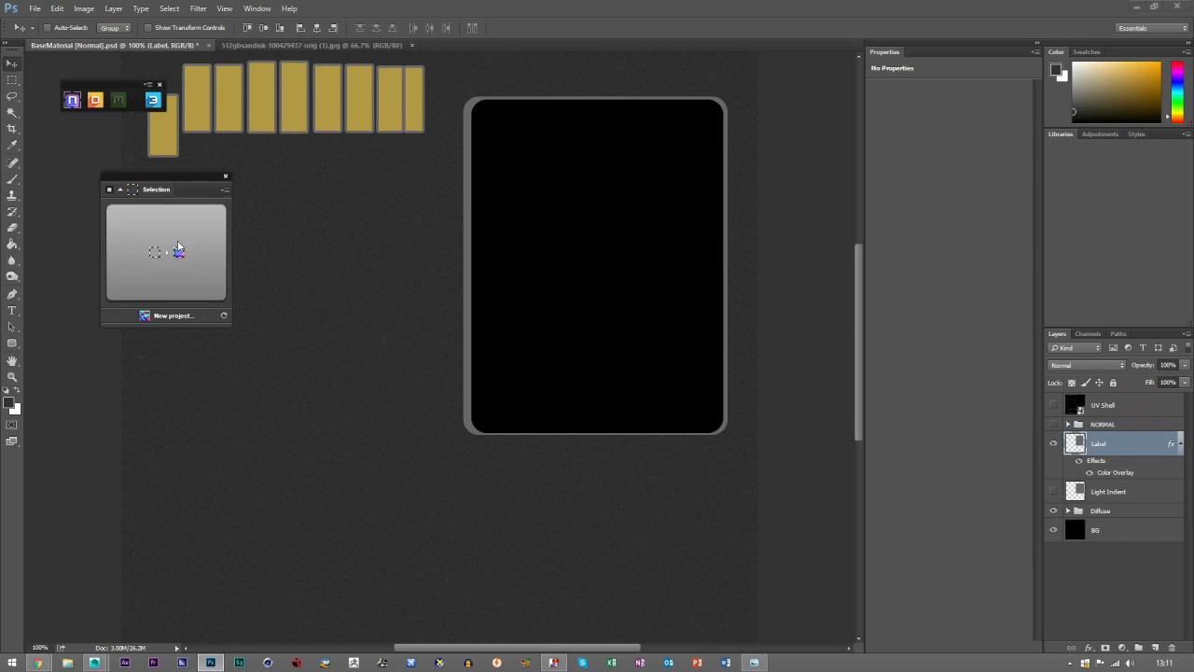
{"action": "left_click", "coordinate": [178, 247]}
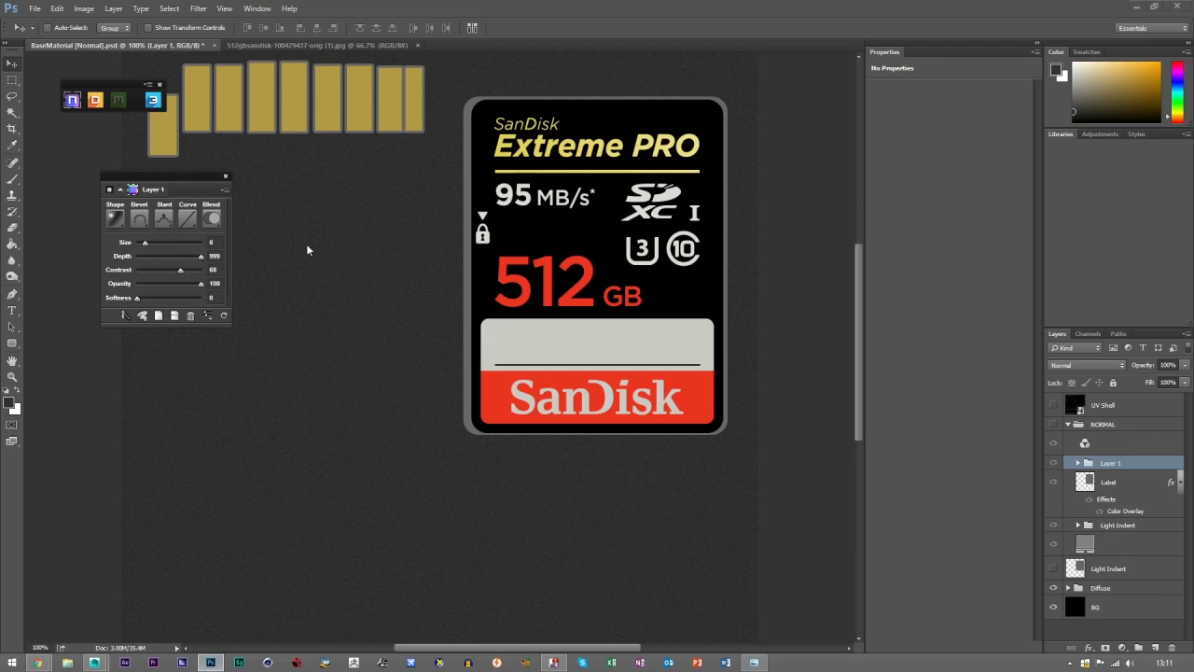
{"action": "left_click", "coordinate": [1054, 429]}
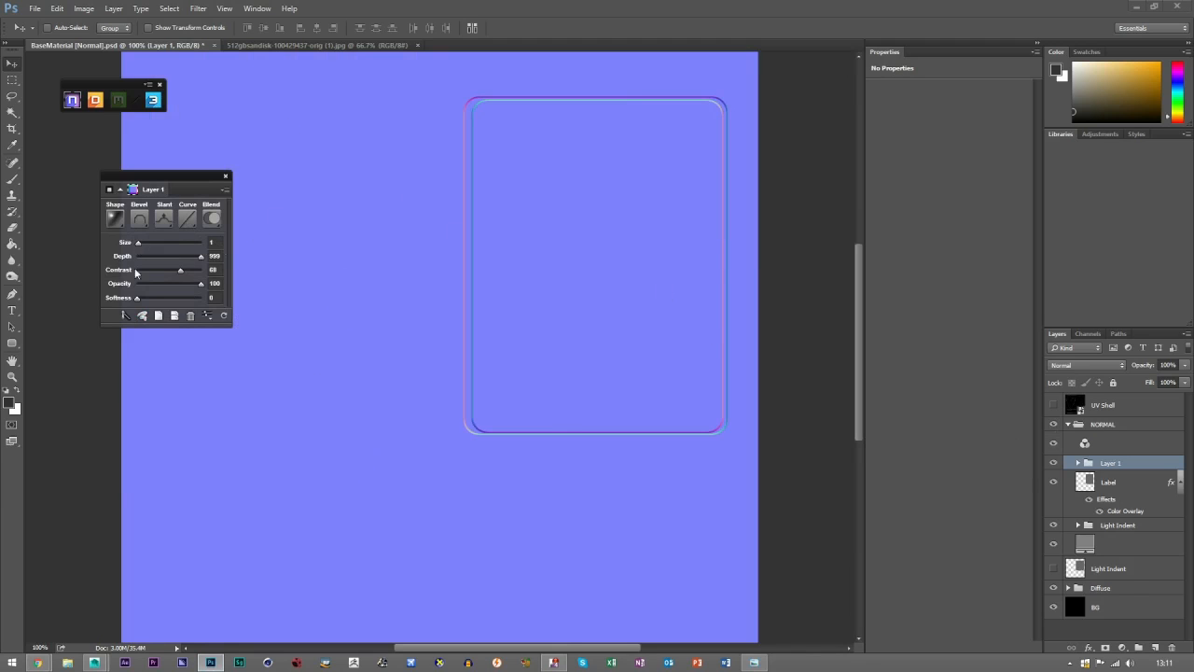
Set Layer 1's NDO bevel size to 1 and contrast to 34.
{"action": "left_click", "coordinate": [12, 376]}
{"action": "left_click", "coordinate": [535, 177]}
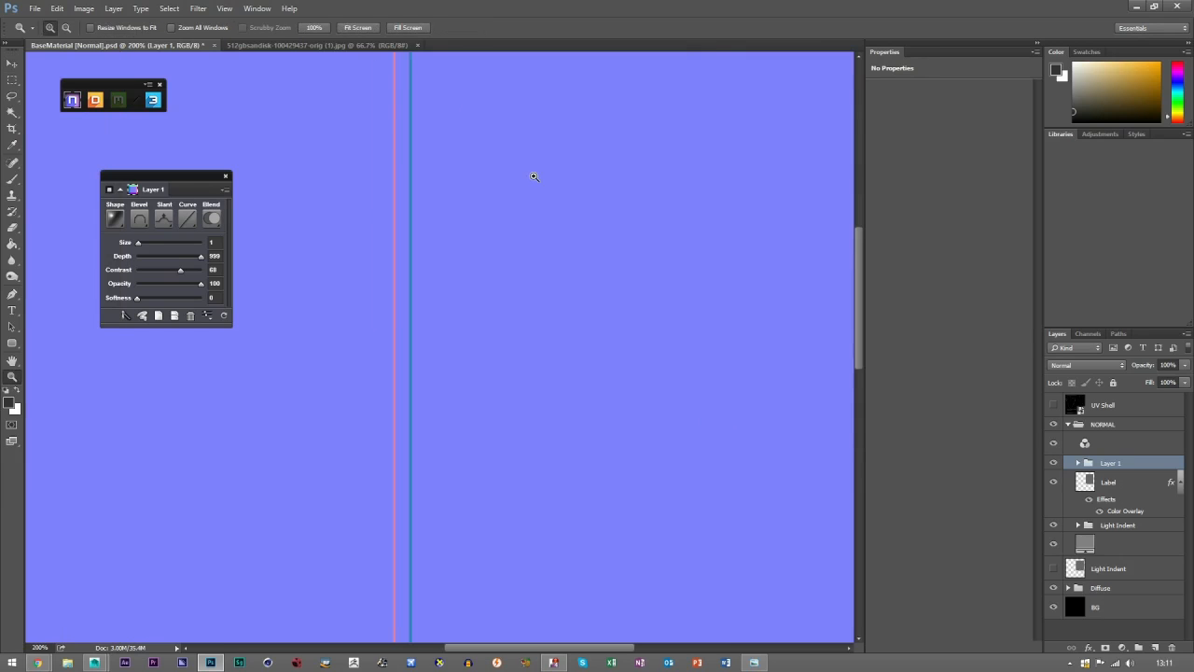
{"action": "key", "text": "v"}
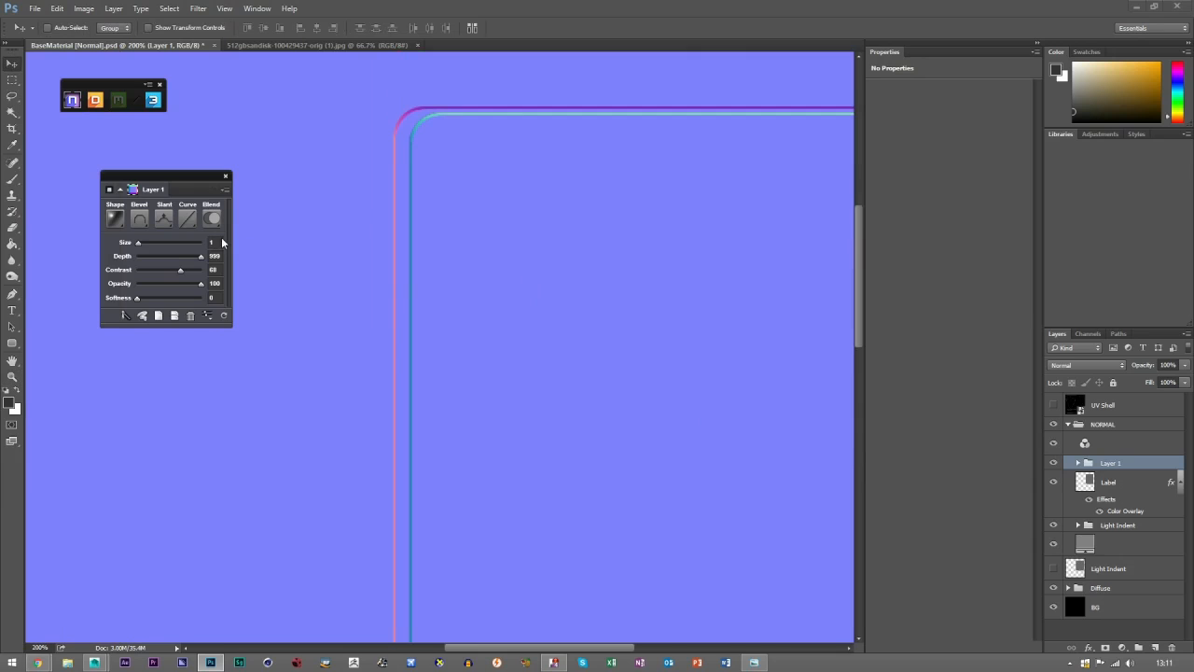
{"action": "left_click_drag", "start_coordinate": [169, 273], "coordinate": [145, 270]}
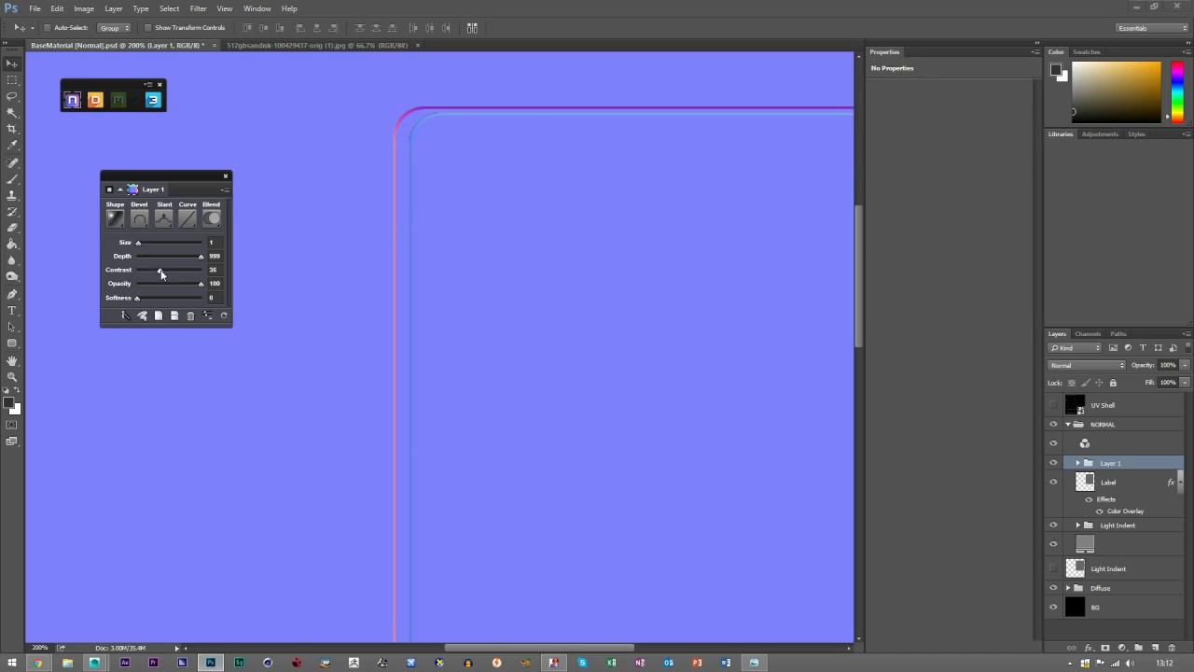
{"action": "left_click_drag", "start_coordinate": [160, 269], "coordinate": [156, 270]}
Rename the Layer 1 group inside NORMAL to Label.
{"action": "left_click", "coordinate": [12, 376]}
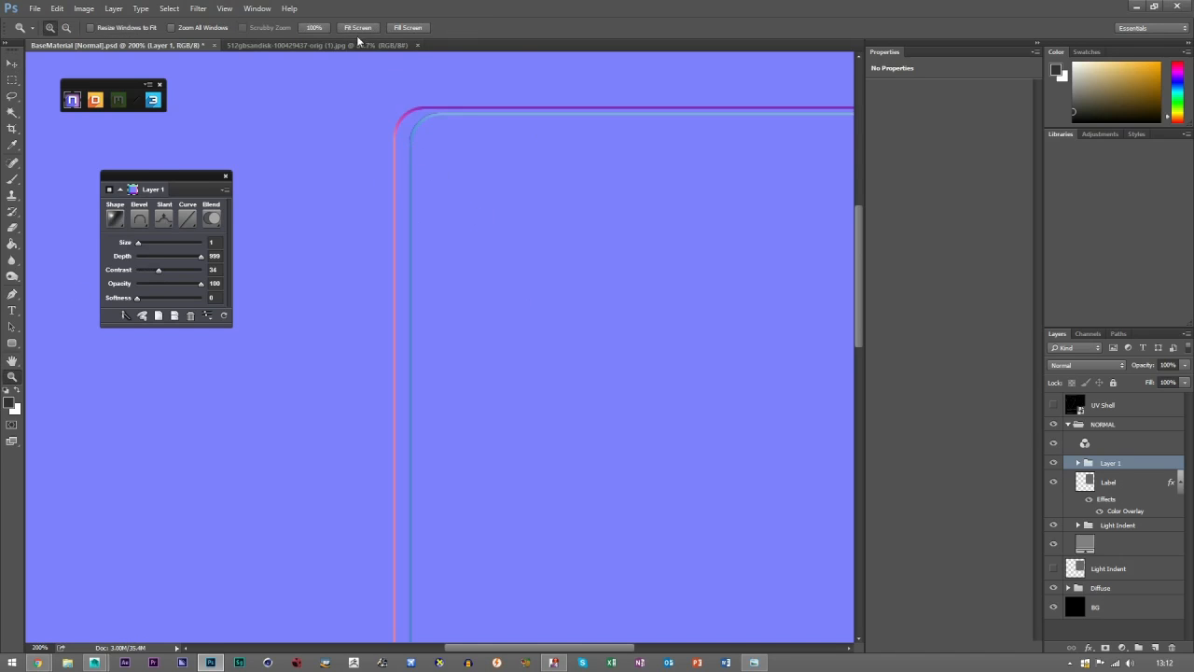
{"action": "left_click", "coordinate": [358, 27]}
{"action": "left_click", "coordinate": [12, 63]}
{"action": "double_click", "coordinate": [1110, 463]}
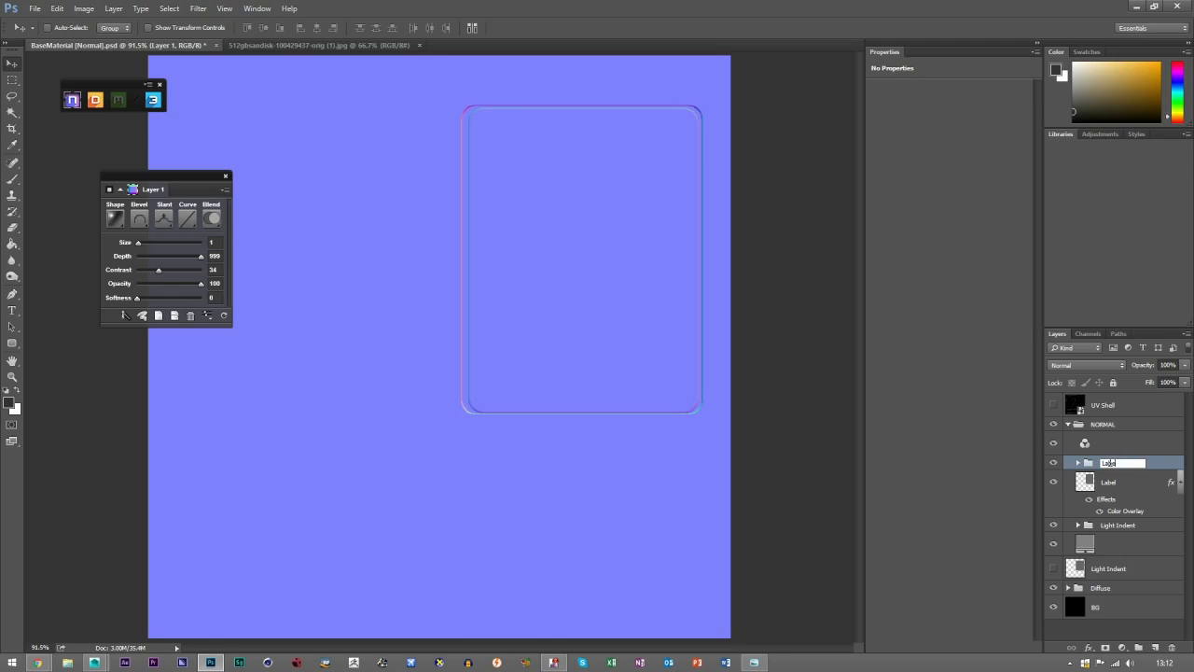
{"action": "left_click", "coordinate": [1116, 483]}
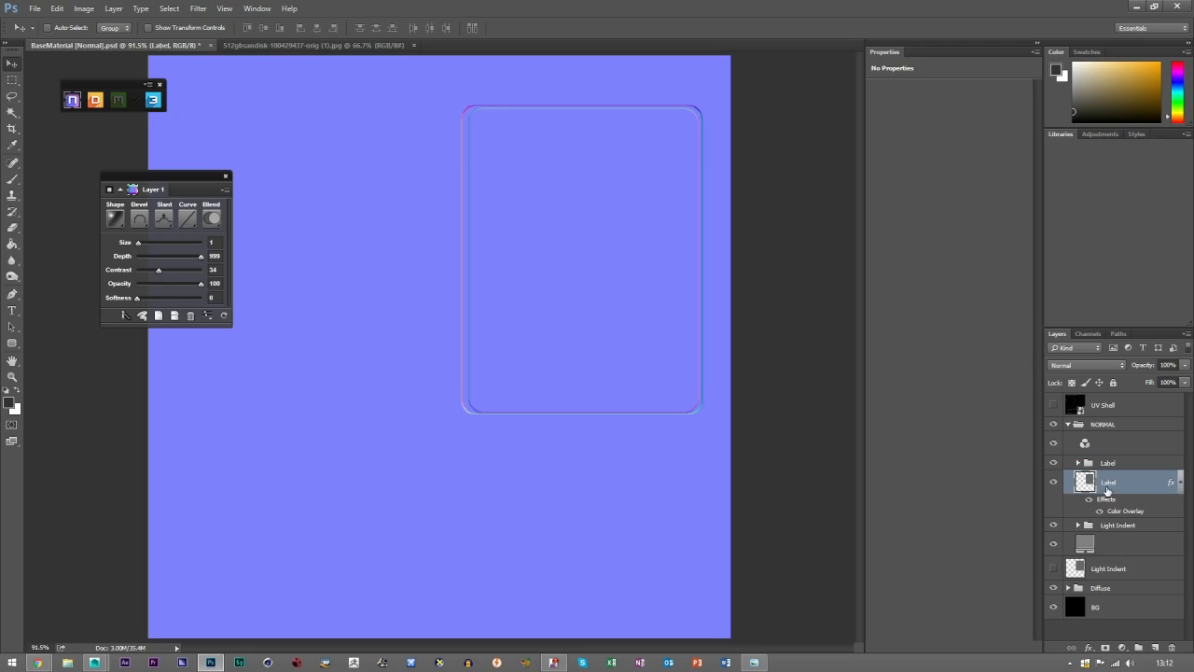
Collapse the Label mask layer's effects and move it and the Light Indent mask layer above the NORMAL group.
{"action": "left_click", "coordinate": [1180, 482]}
{"action": "left_click_drag", "start_coordinate": [1148, 482], "coordinate": [1111, 429]}
{"action": "left_click_drag", "start_coordinate": [1087, 548], "coordinate": [1108, 437]}
{"action": "left_click", "coordinate": [1108, 438], "text": "shift"}
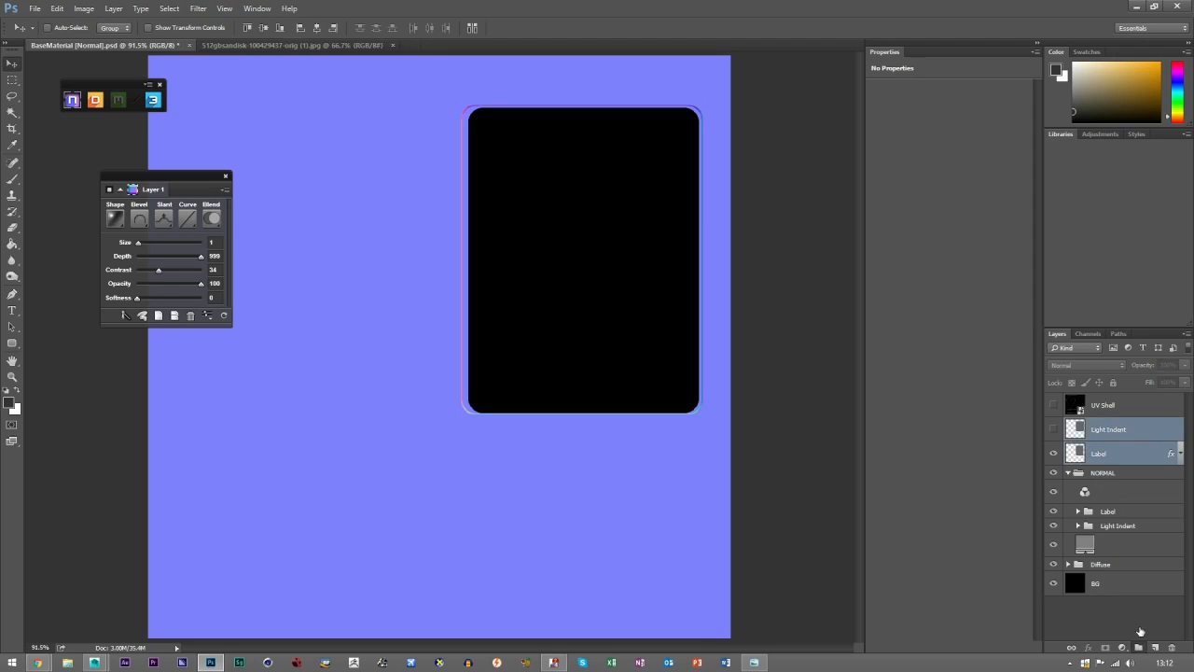
Group the Light Indent and Label mask layers as Masks and hide the group.
{"action": "left_click", "coordinate": [1139, 648]}
{"action": "double_click", "coordinate": [1102, 426]}
{"action": "type", "text": "Masks"}
{"action": "key", "text": "Return"}
{"action": "left_click", "coordinate": [1054, 424]}
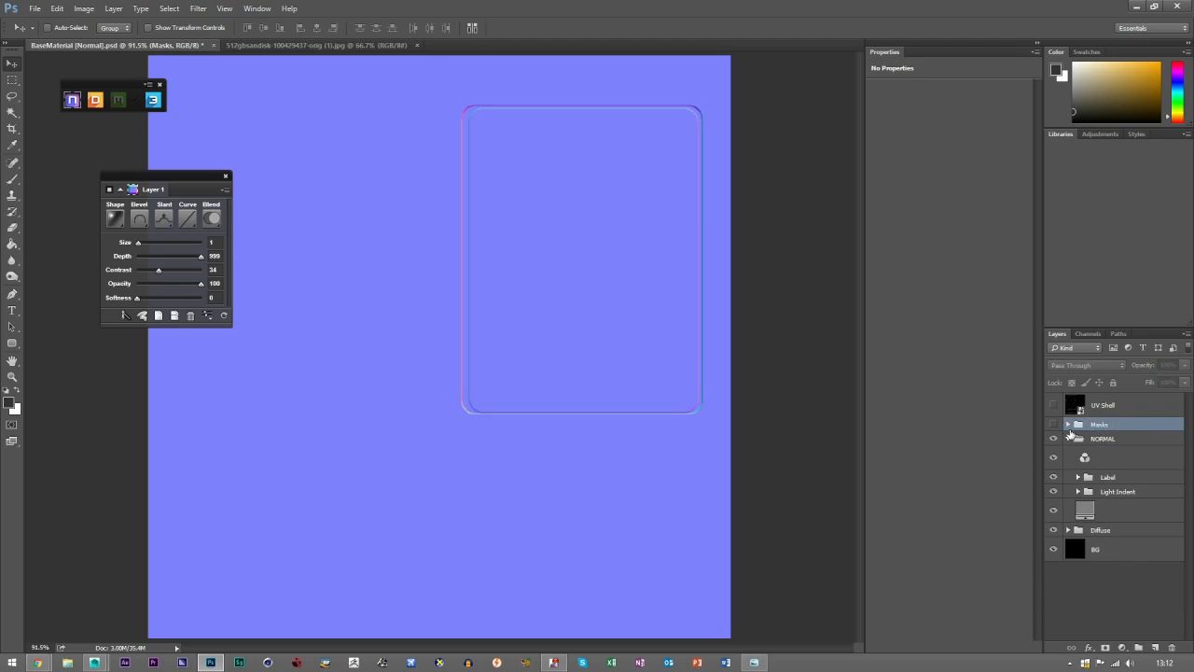
Expand and show the Masks group to review its two layers, then hide and collapse it again.
{"action": "left_click", "coordinate": [1068, 426]}
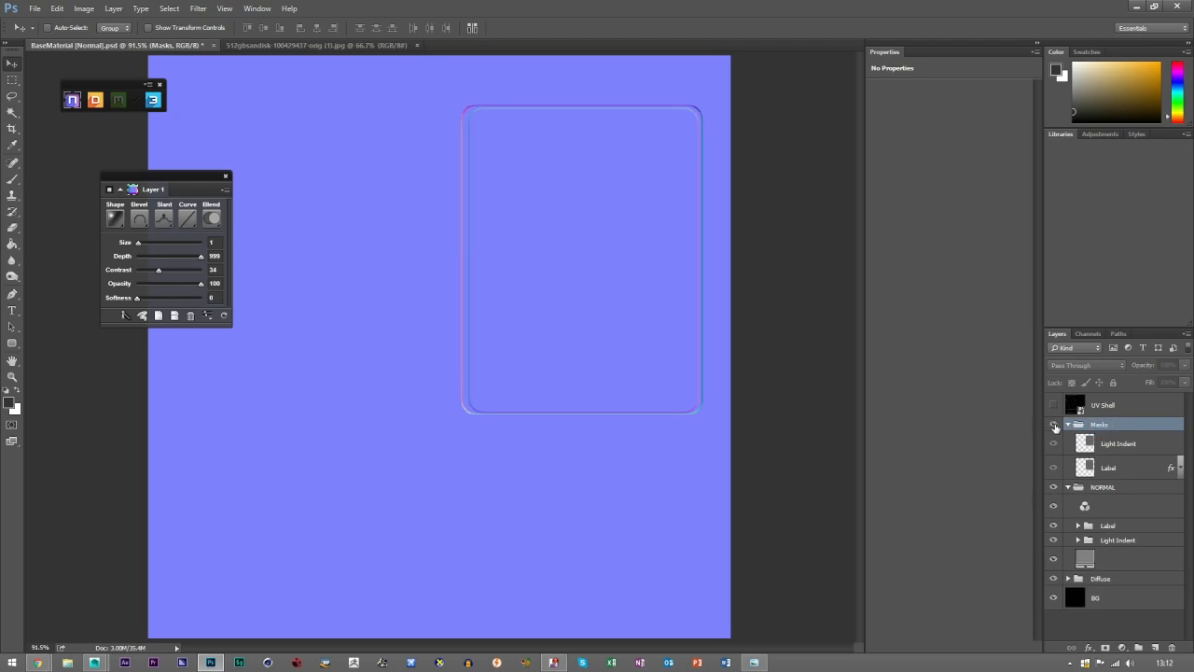
{"action": "left_click", "coordinate": [1054, 424]}
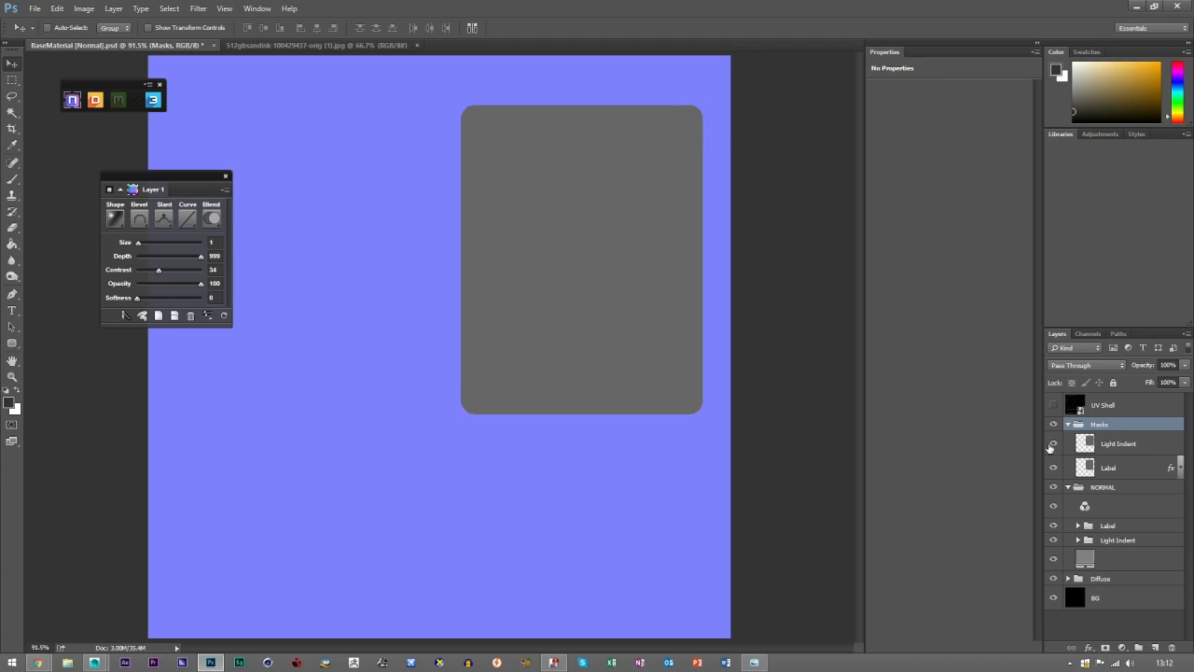
{"action": "left_click", "coordinate": [1129, 460]}
{"action": "left_click", "coordinate": [1121, 448], "text": "shift"}
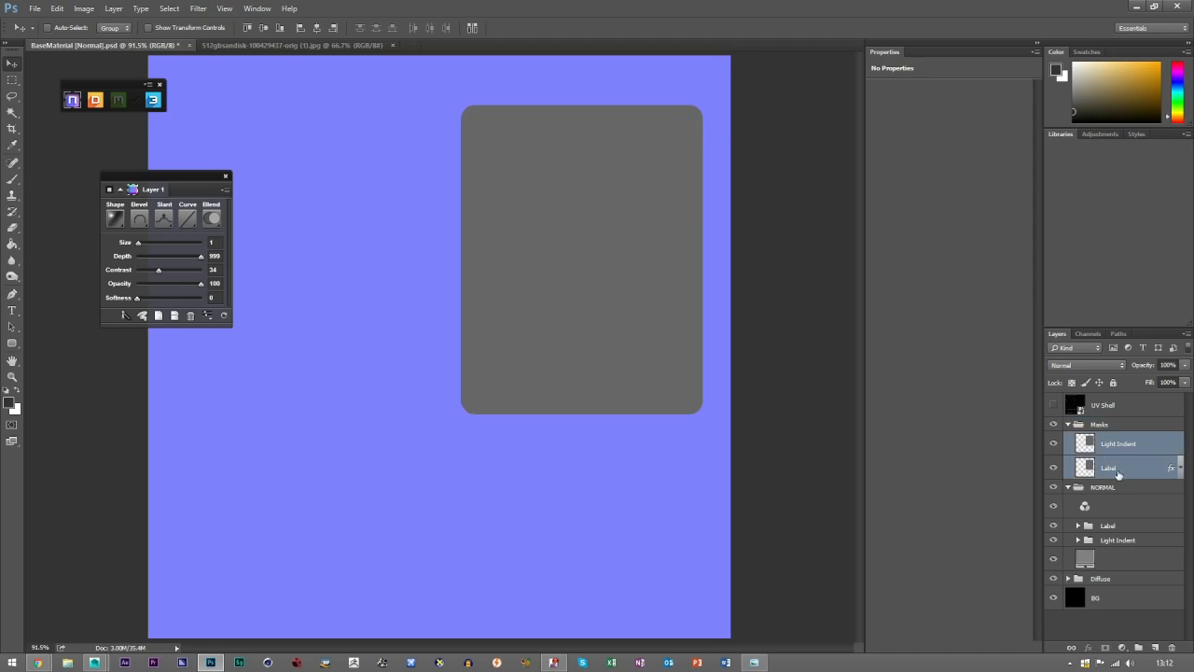
{"action": "left_click", "coordinate": [1053, 424]}
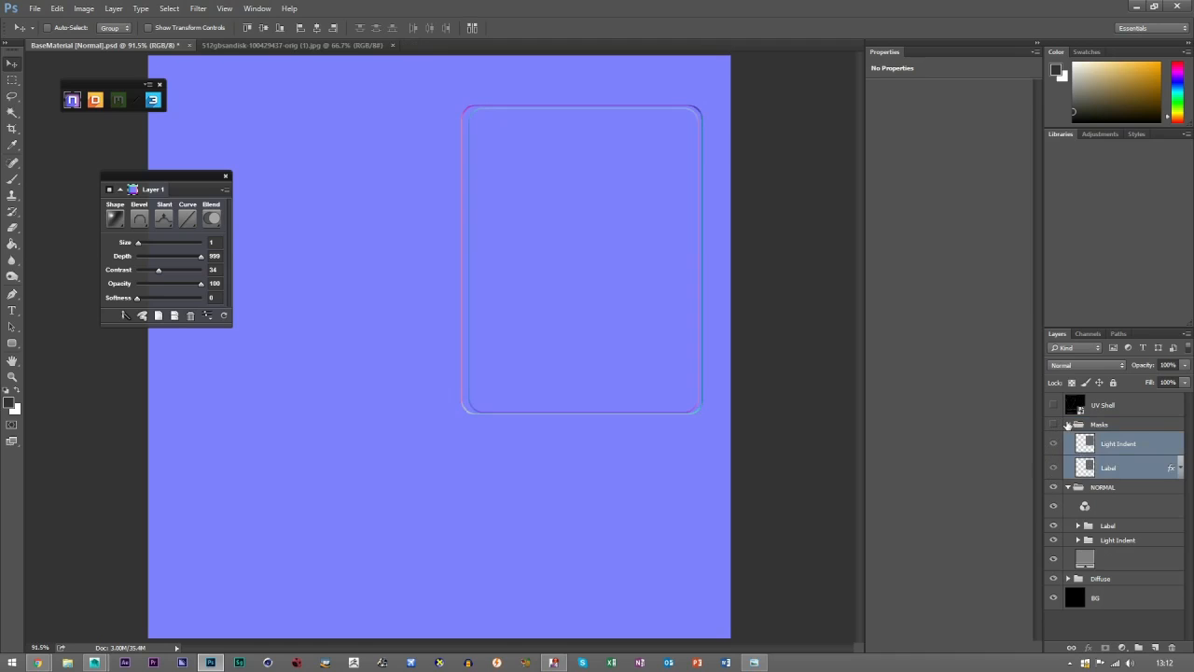
{"action": "left_click", "coordinate": [1068, 425]}
Collapse and hide the NORMAL group, then show the UV Shell layer over the diffuse texture.
{"action": "left_click", "coordinate": [1102, 571]}
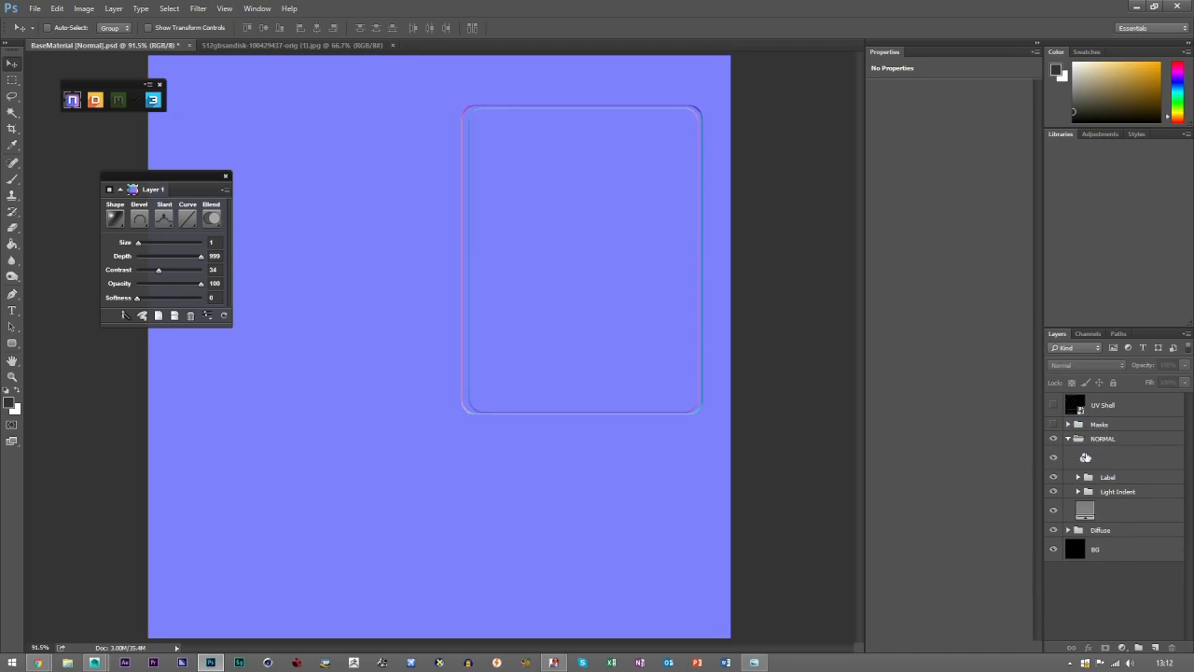
{"action": "left_click", "coordinate": [1068, 438]}
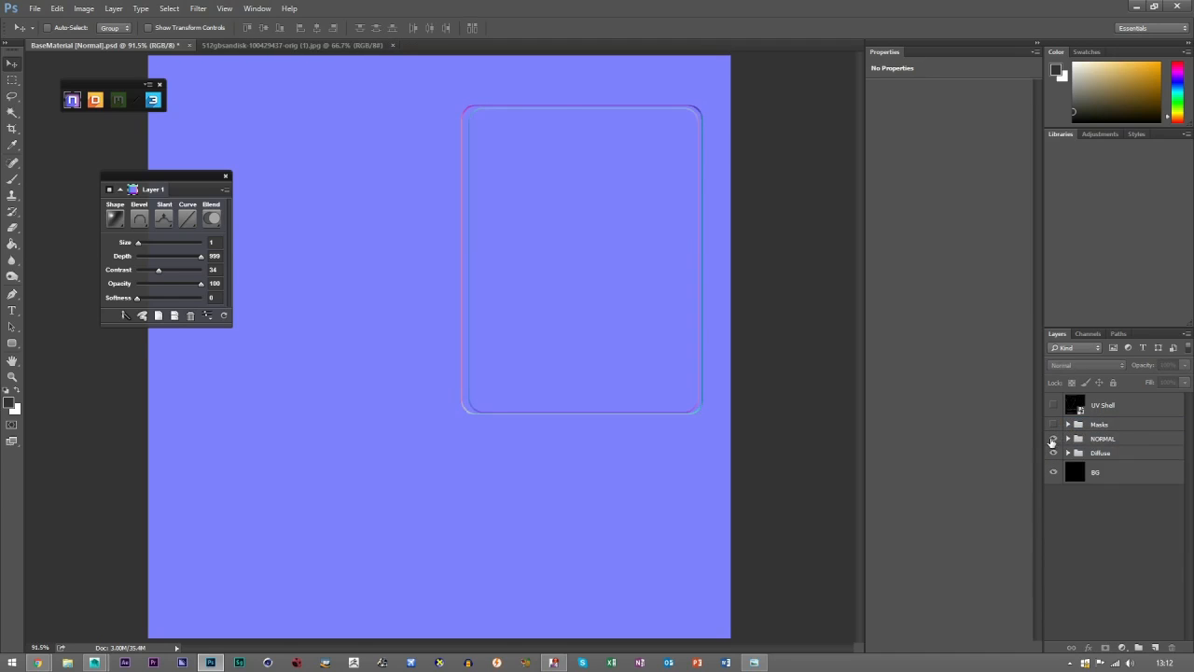
{"action": "left_click", "coordinate": [1053, 439]}
{"action": "left_click", "coordinate": [1053, 439]}
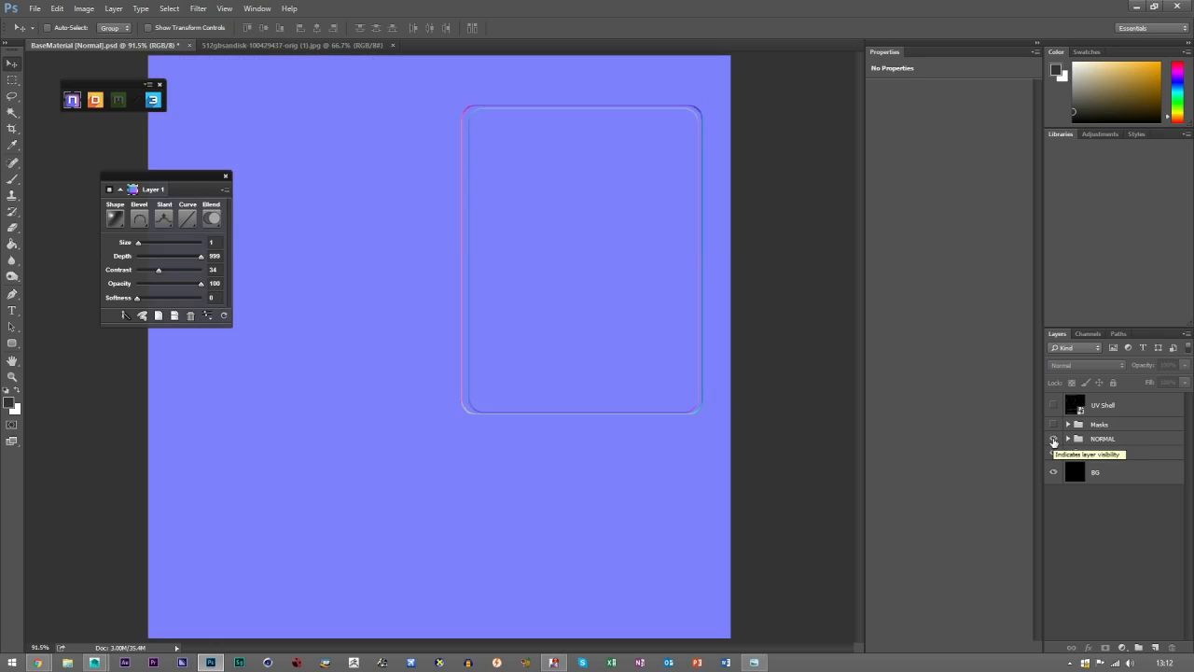
{"action": "left_click", "coordinate": [1053, 440]}
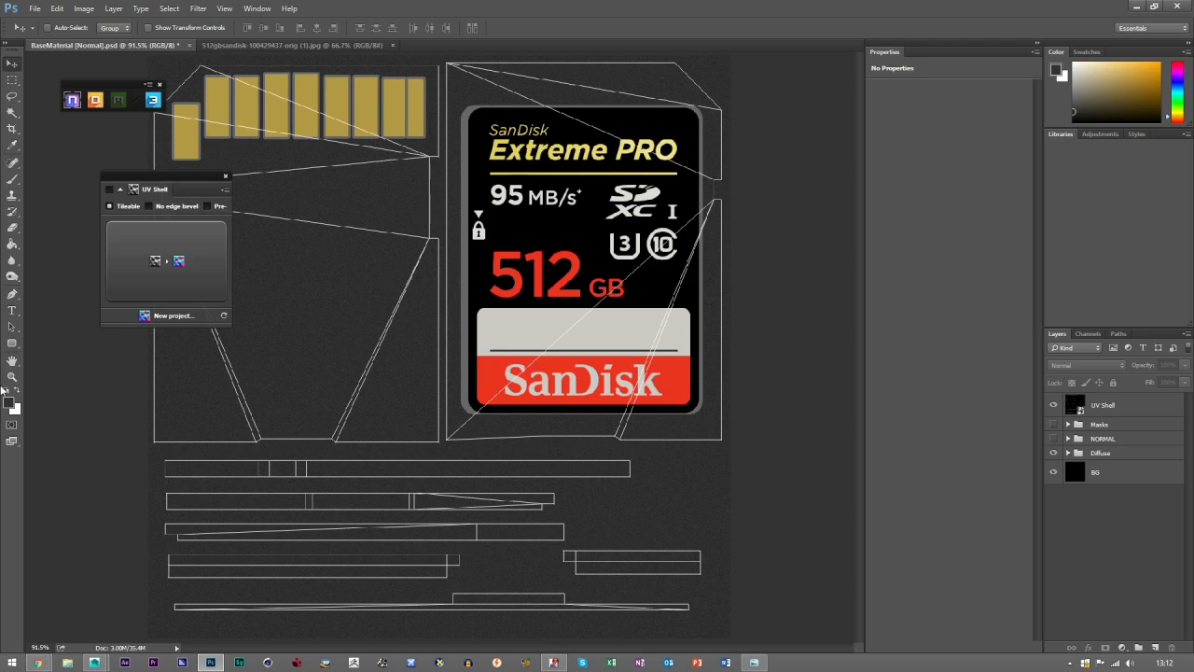
{"action": "key", "text": "z"}
{"action": "left_click", "coordinate": [582, 455]}
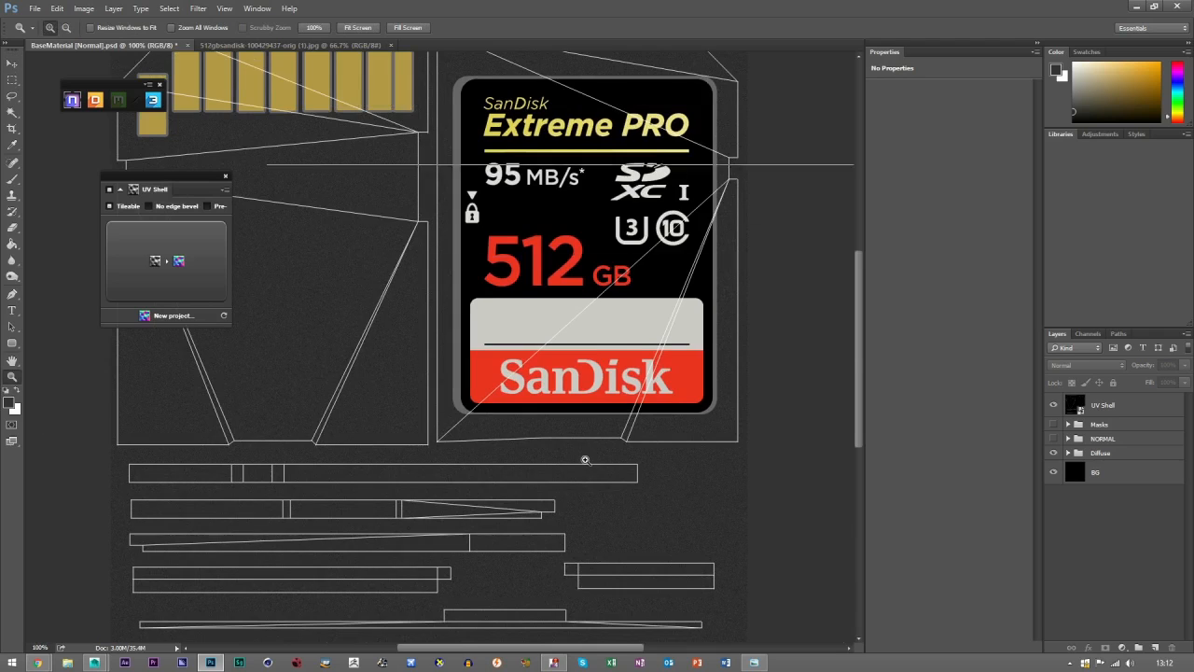
{"action": "left_click", "coordinate": [585, 459]}
{"action": "left_click", "coordinate": [13, 360]}
{"action": "left_click_drag", "start_coordinate": [192, 435], "coordinate": [327, 405]}
Switch to Maya and examine the notched lower edge of the SD card model.
{"action": "left_click", "coordinate": [94, 663]}
{"action": "left_click", "coordinate": [168, 594]}
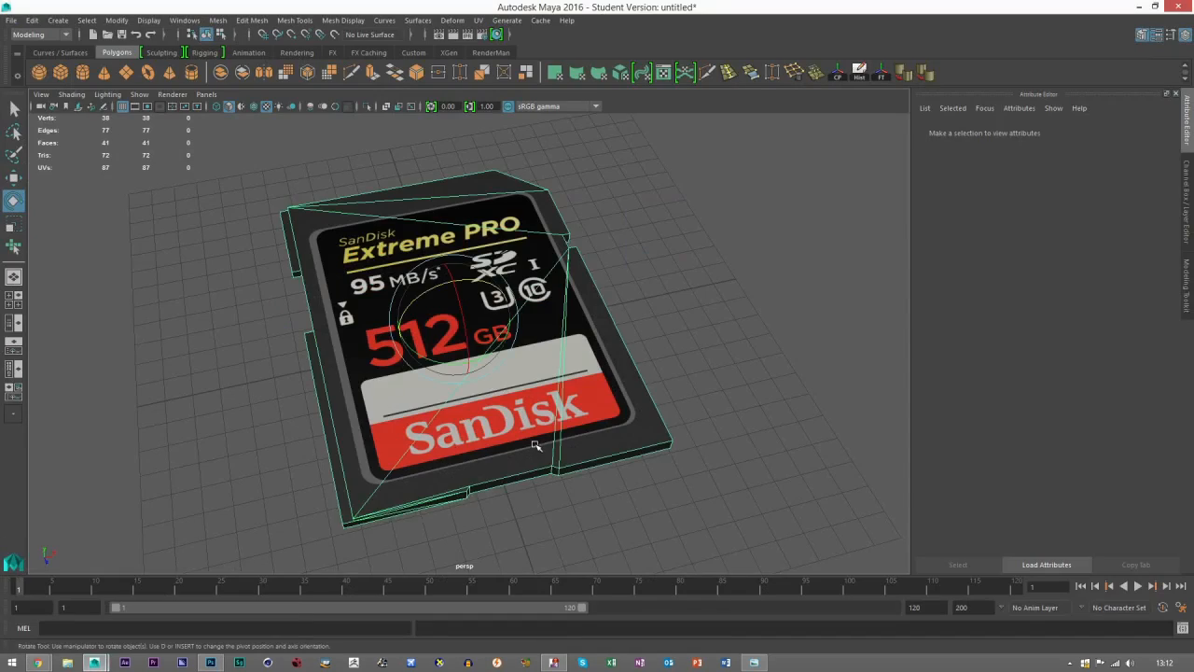
{"action": "scroll", "coordinate": [519, 485], "scroll_direction": "up", "scroll_amount": 2}
{"action": "left_click_drag", "start_coordinate": [512, 493], "coordinate": [551, 391]}
{"action": "scroll", "coordinate": [528, 427], "scroll_direction": "up", "scroll_amount": 4}
{"action": "left_click_drag", "start_coordinate": [541, 436], "coordinate": [482, 428]}
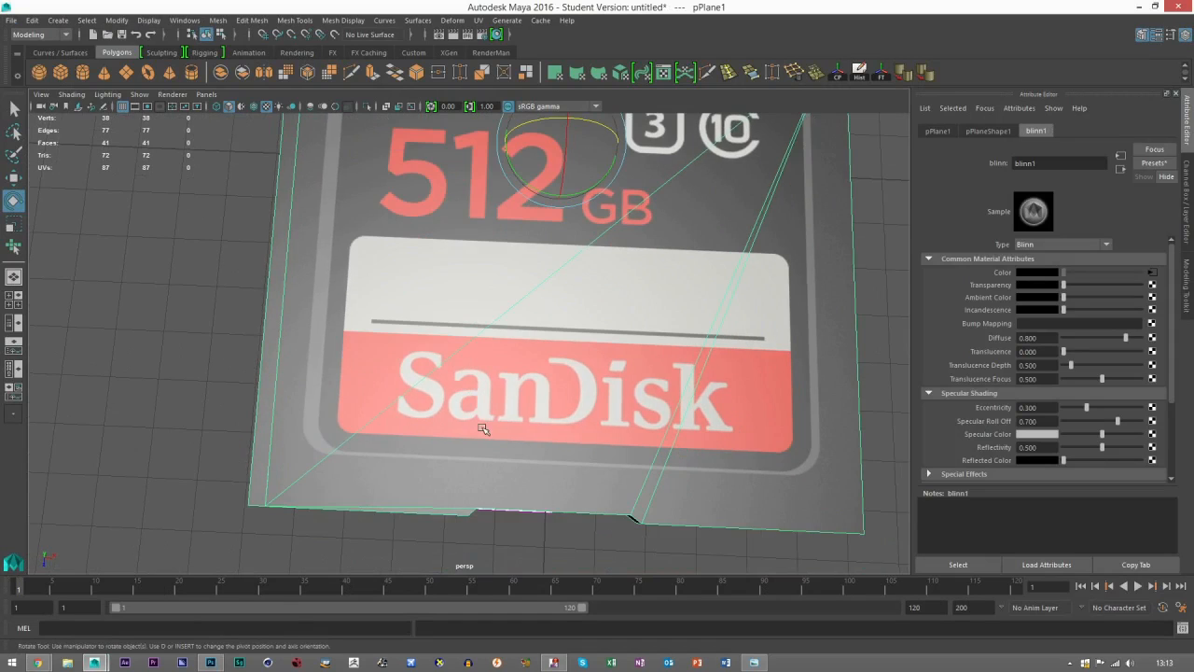
{"action": "mouse_move", "coordinate": [482, 474]}
{"action": "left_mouse_down"}
{"action": "mouse_move", "coordinate": [473, 459]}
{"action": "mouse_move", "coordinate": [486, 463]}
{"action": "left_mouse_up"}
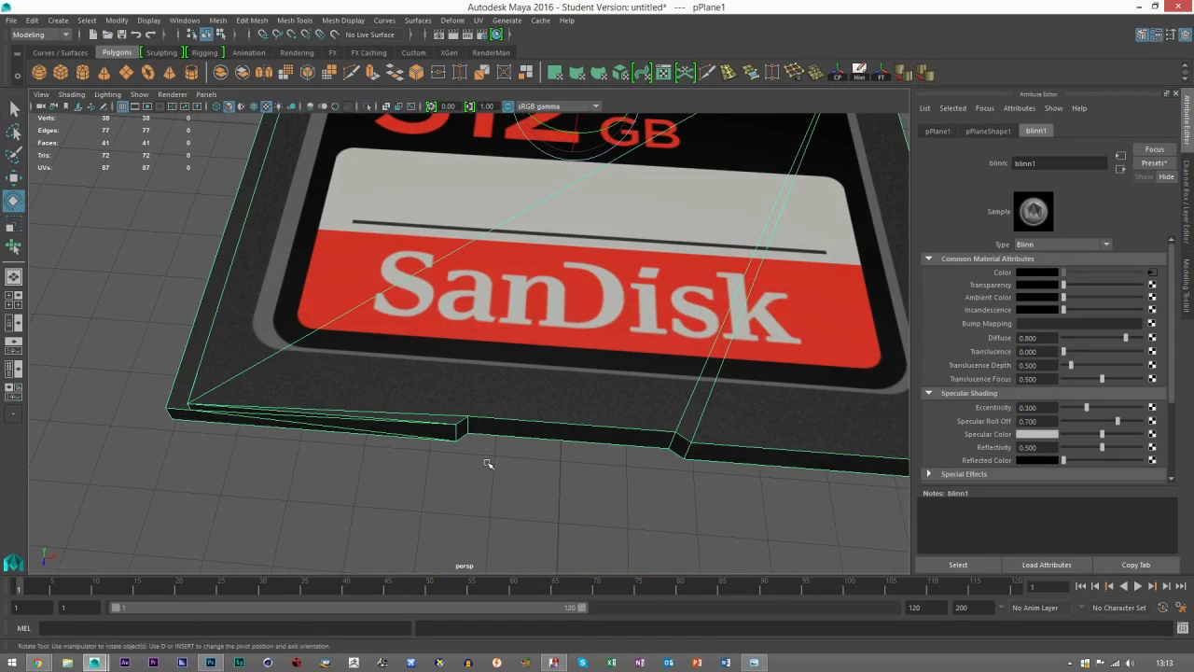
Enter face selection in the Modeling Toolkit and select the thin top face beside the notch on the card's lower edge.
{"action": "left_click", "coordinate": [1183, 300]}
{"action": "left_click", "coordinate": [1129, 156]}
{"action": "left_click", "coordinate": [505, 433]}
{"action": "scroll", "coordinate": [564, 459], "scroll_direction": "up", "scroll_amount": 2}
{"action": "scroll", "coordinate": [564, 459], "scroll_direction": "up", "scroll_amount": 3}
{"action": "left_click", "coordinate": [528, 564]}
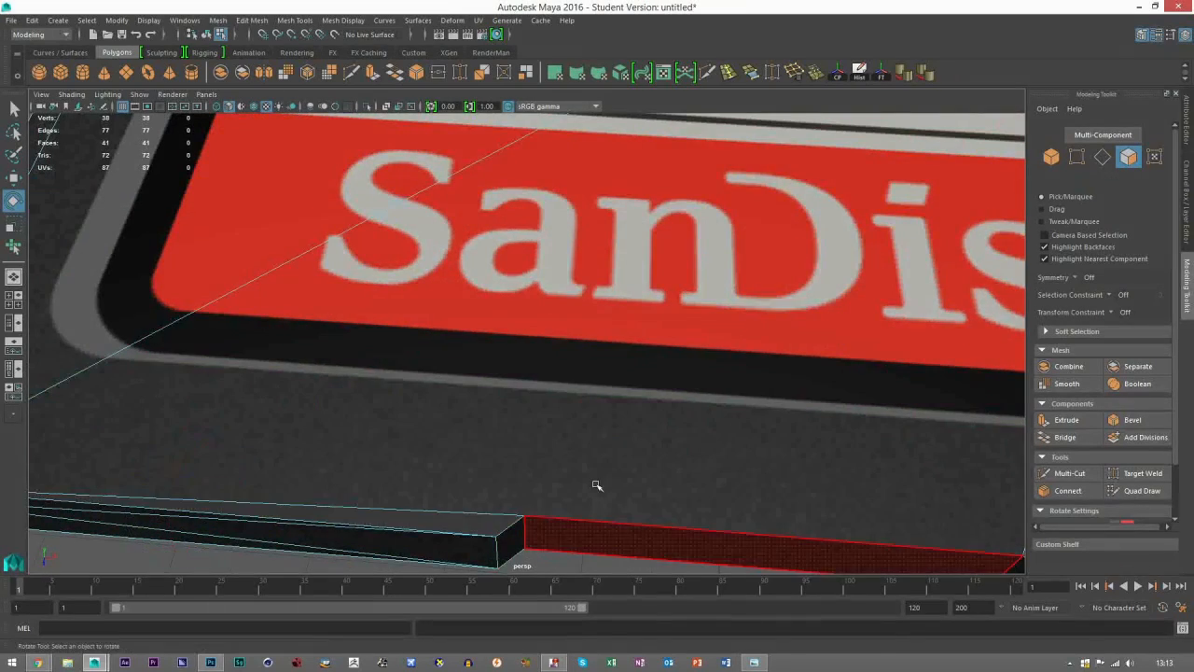
{"action": "left_click_drag", "start_coordinate": [497, 533], "coordinate": [513, 429]}
{"action": "left_click", "coordinate": [472, 420]}
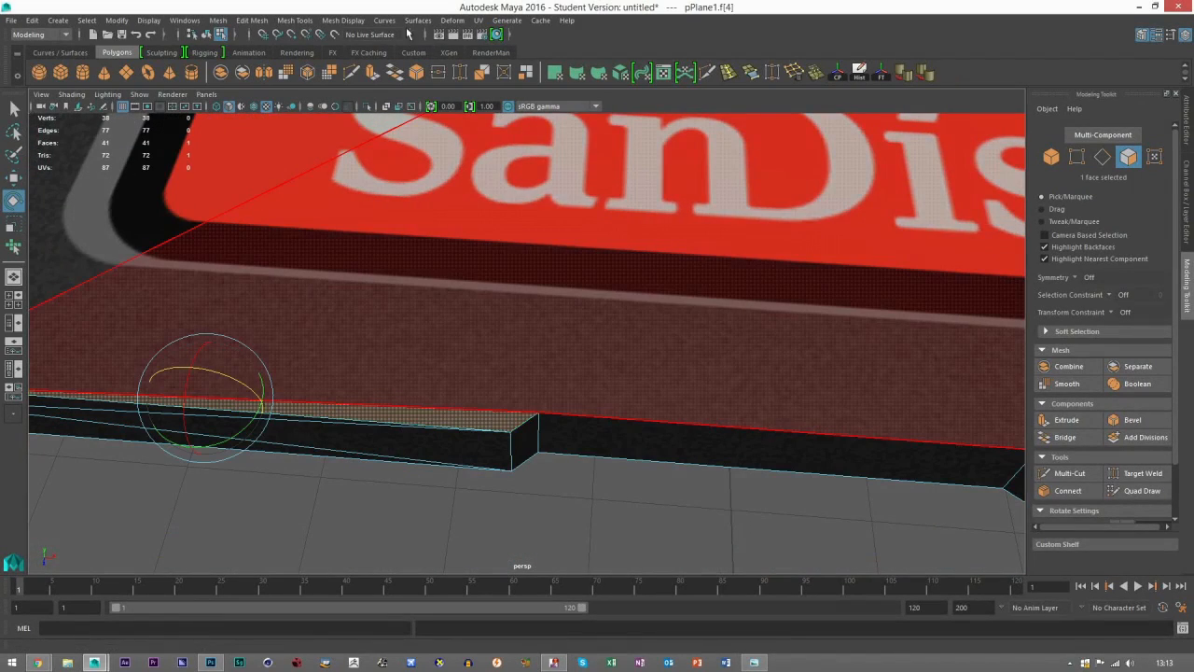
Apply a planar UV projection to the selected face from the Y axis, fitted to the bounding box.
{"action": "left_click", "coordinate": [478, 20]}
{"action": "left_click", "coordinate": [609, 154]}
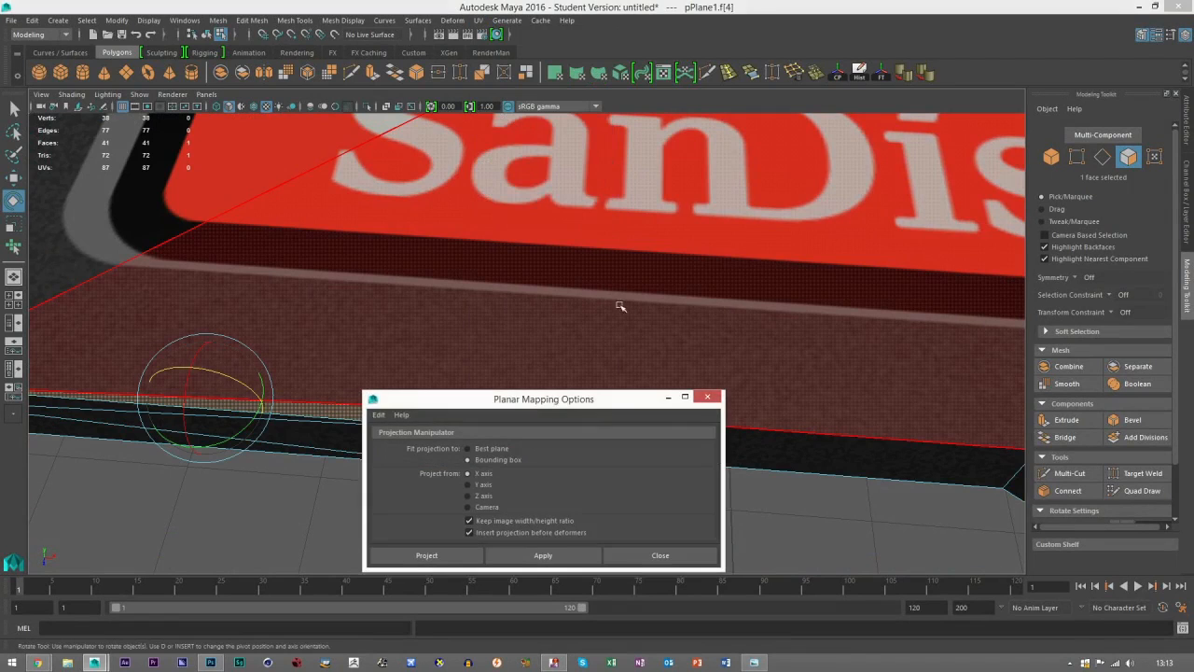
{"action": "left_click", "coordinate": [478, 485]}
{"action": "left_click", "coordinate": [543, 555]}
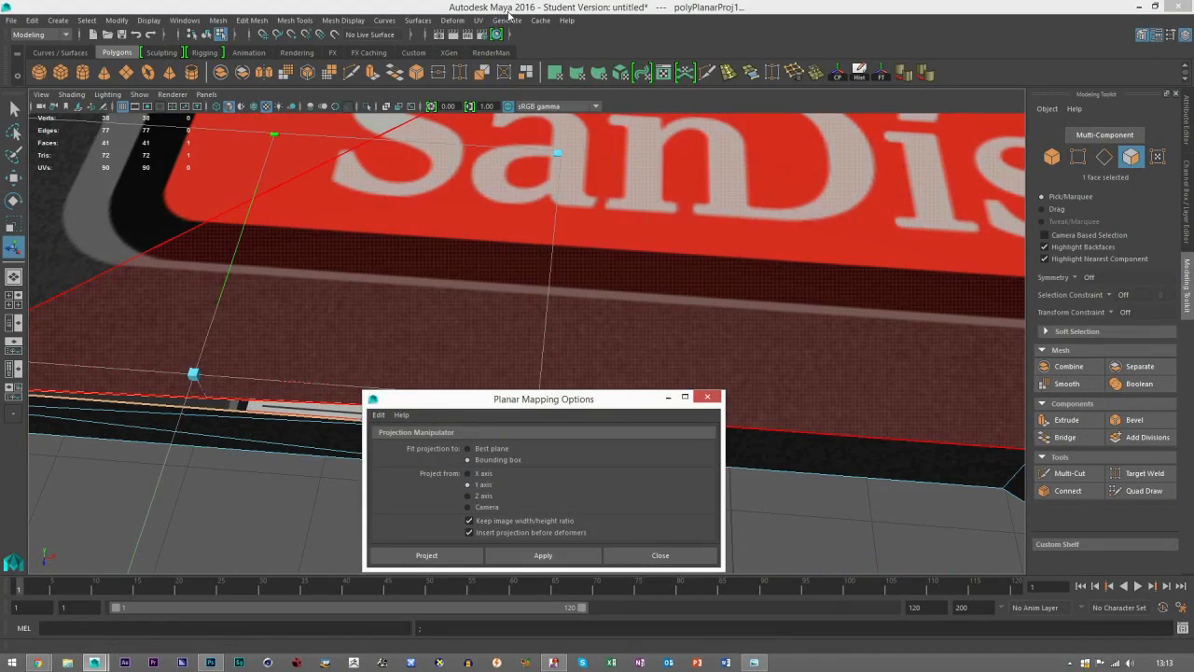
Open the UV Editor and scale down the UVs of the newly projected face.
{"action": "left_click", "coordinate": [478, 19]}
{"action": "left_click", "coordinate": [495, 53]}
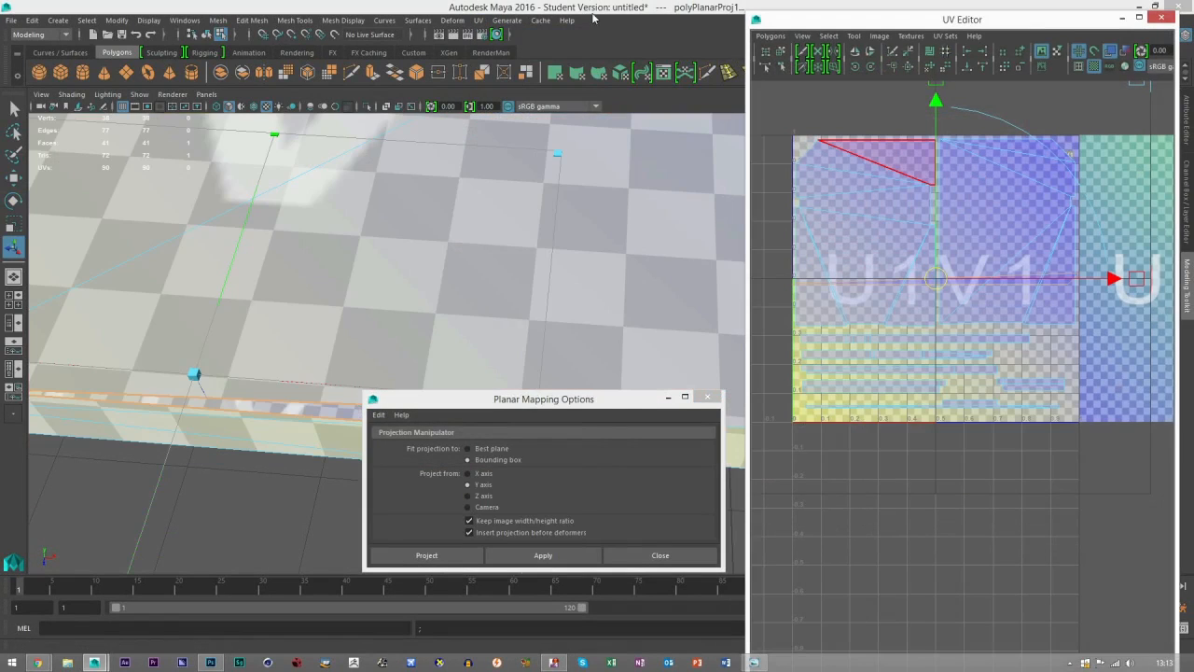
{"action": "key", "text": "w"}
{"action": "key", "text": "r"}
{"action": "left_click_drag", "start_coordinate": [936, 282], "coordinate": [871, 277]}
{"action": "key", "text": "3"}
{"action": "key", "text": "1"}
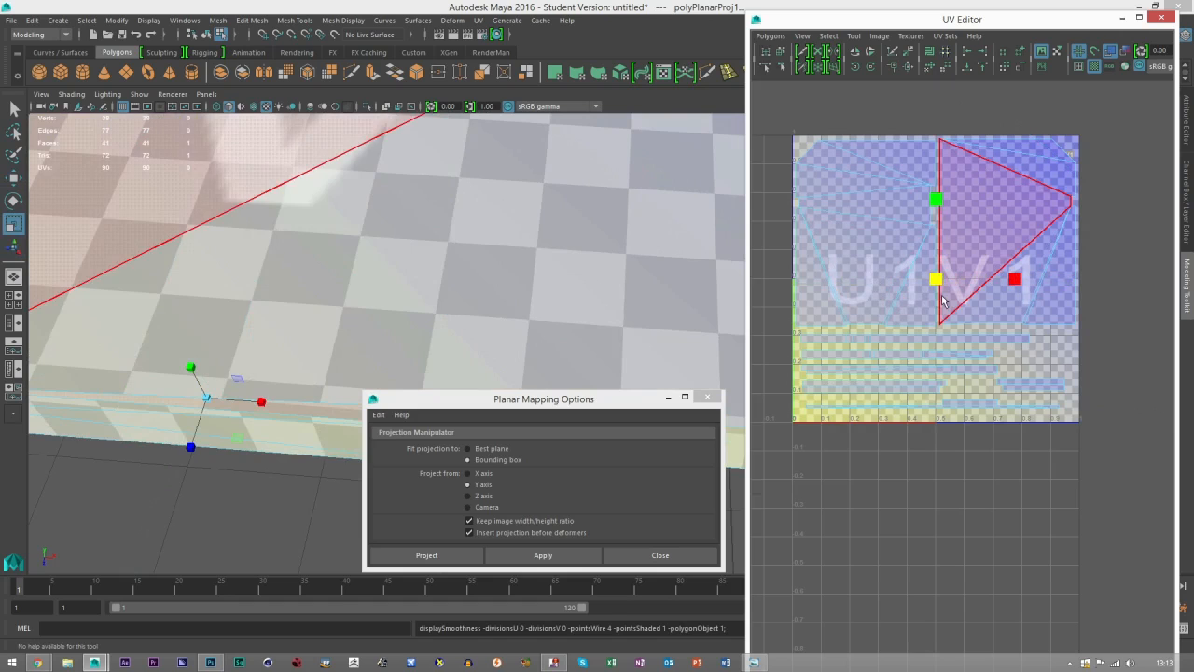
Move the scaled-down face UVs to the lower edge of the card's front UV shell.
{"action": "key", "text": "w"}
{"action": "left_click_drag", "start_coordinate": [936, 279], "coordinate": [902, 274]}
{"action": "scroll", "coordinate": [961, 326], "scroll_direction": "up", "scroll_amount": 6}
{"action": "key", "text": "t"}
{"action": "key", "text": "1"}
{"action": "key", "text": "w"}
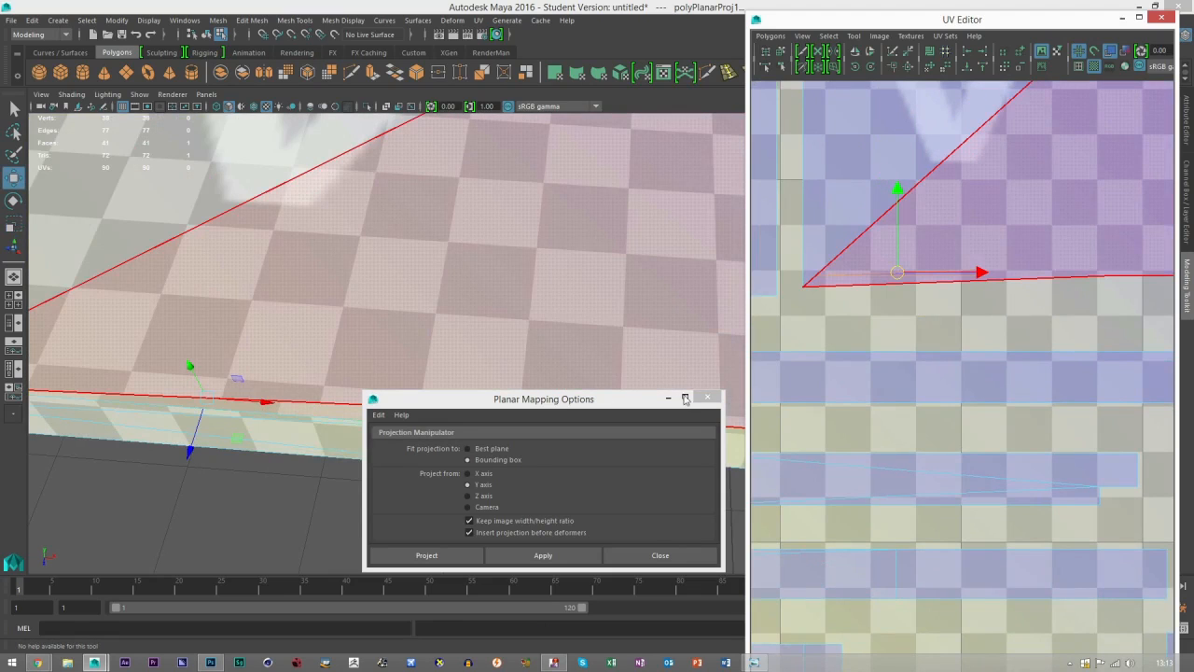
Close the planar mapping options and UV Editor, return to object selection, and check the texture at the notch.
{"action": "left_click", "coordinate": [707, 397]}
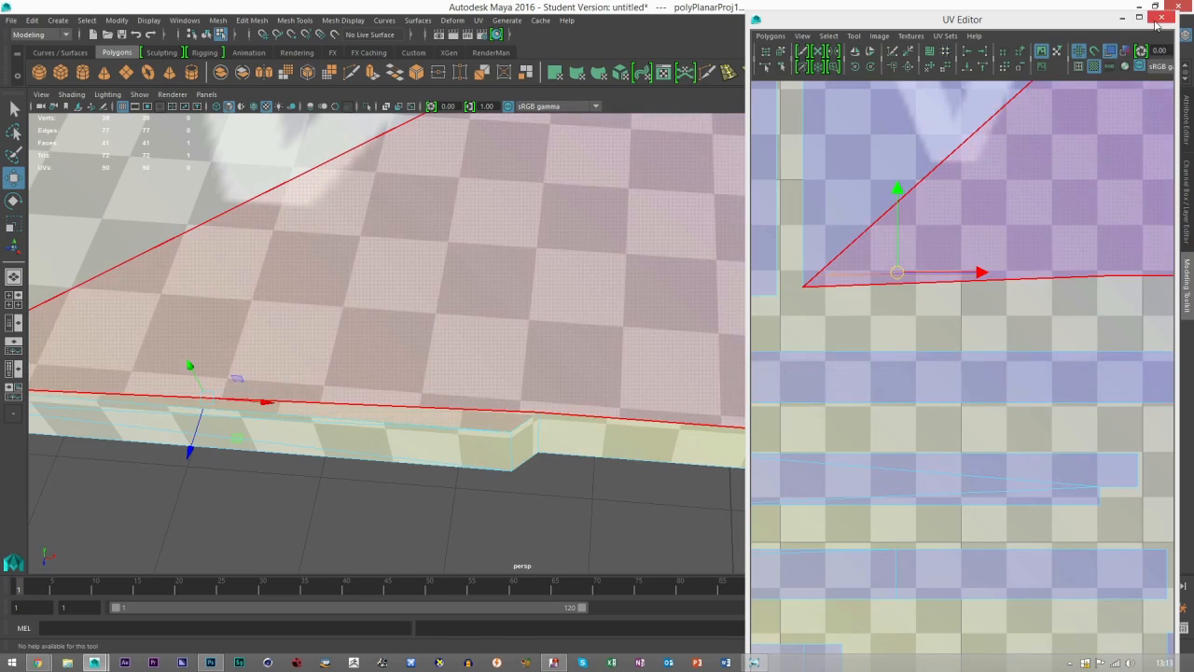
{"action": "left_click", "coordinate": [1162, 18]}
{"action": "left_click", "coordinate": [1052, 157]}
{"action": "left_click", "coordinate": [536, 466]}
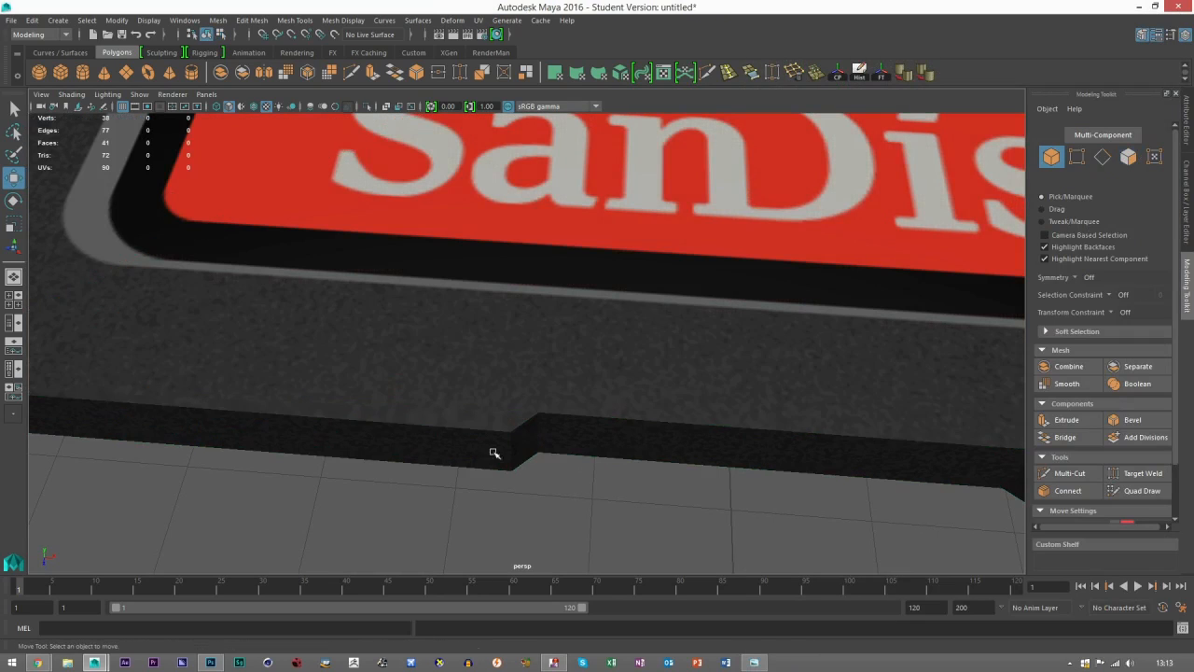
{"action": "scroll", "coordinate": [525, 443], "scroll_direction": "up", "scroll_amount": 4}
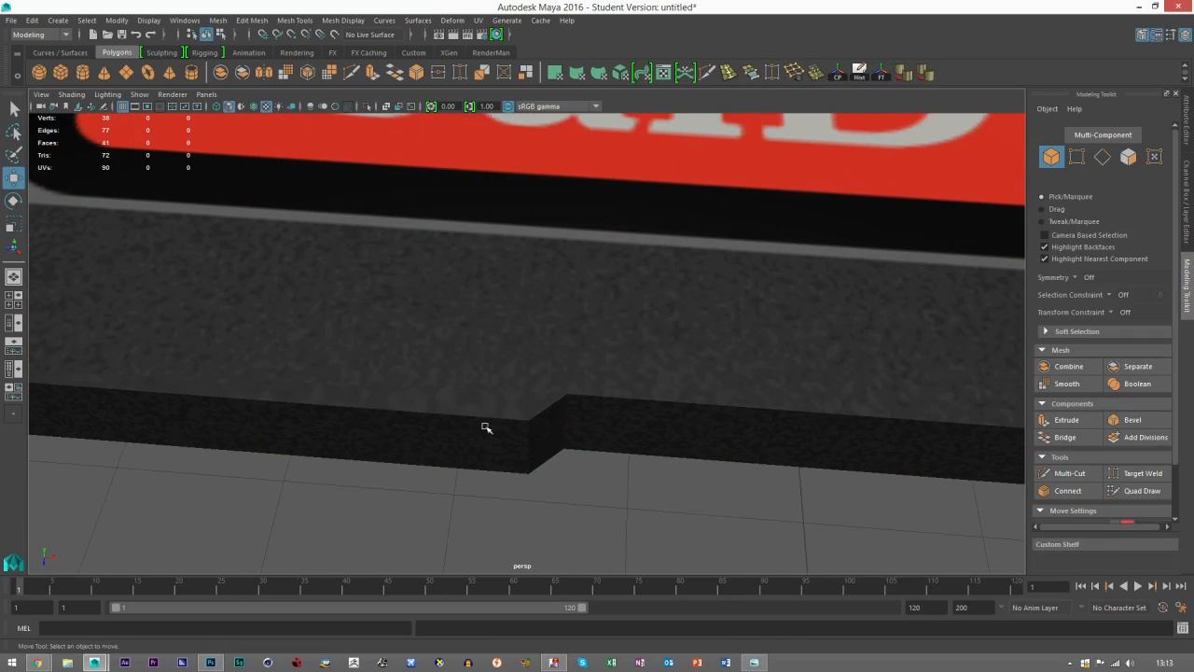
Open the card in the UV Editor, turn off the checker display, and select the thin face beside the notch.
{"action": "left_click", "coordinate": [454, 423]}
{"action": "left_click", "coordinate": [478, 19]}
{"action": "left_click", "coordinate": [549, 82]}
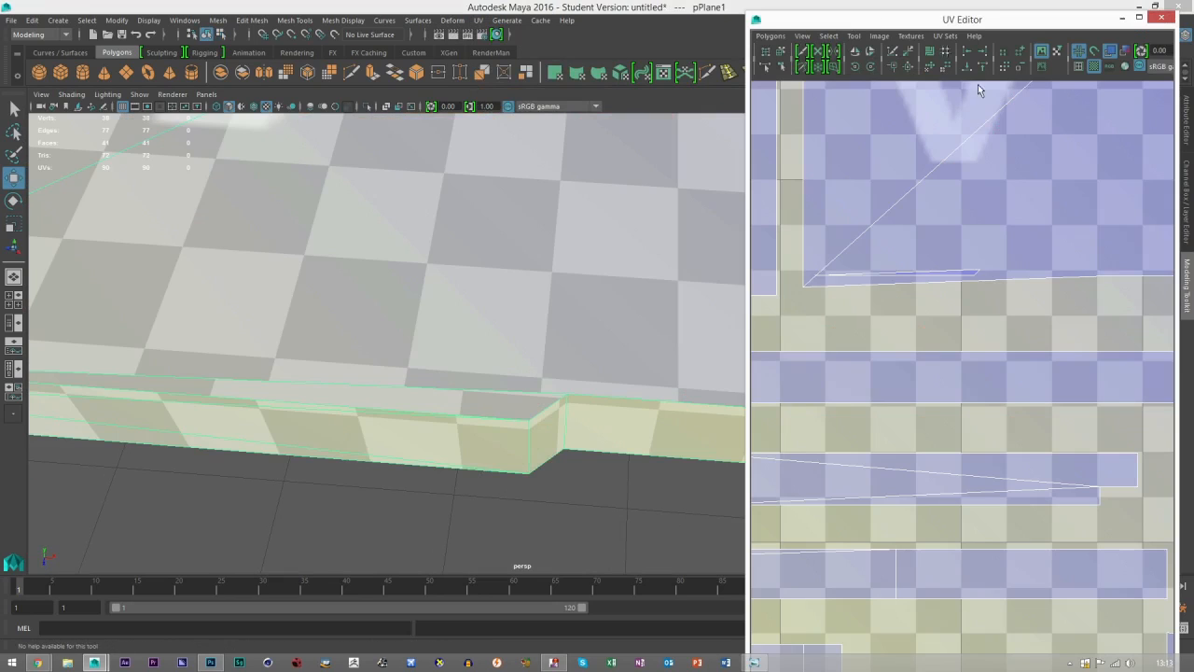
{"action": "left_click", "coordinate": [1093, 66]}
{"action": "right_click", "coordinate": [980, 296]}
{"action": "left_click", "coordinate": [932, 278]}
{"action": "left_click", "coordinate": [935, 274]}
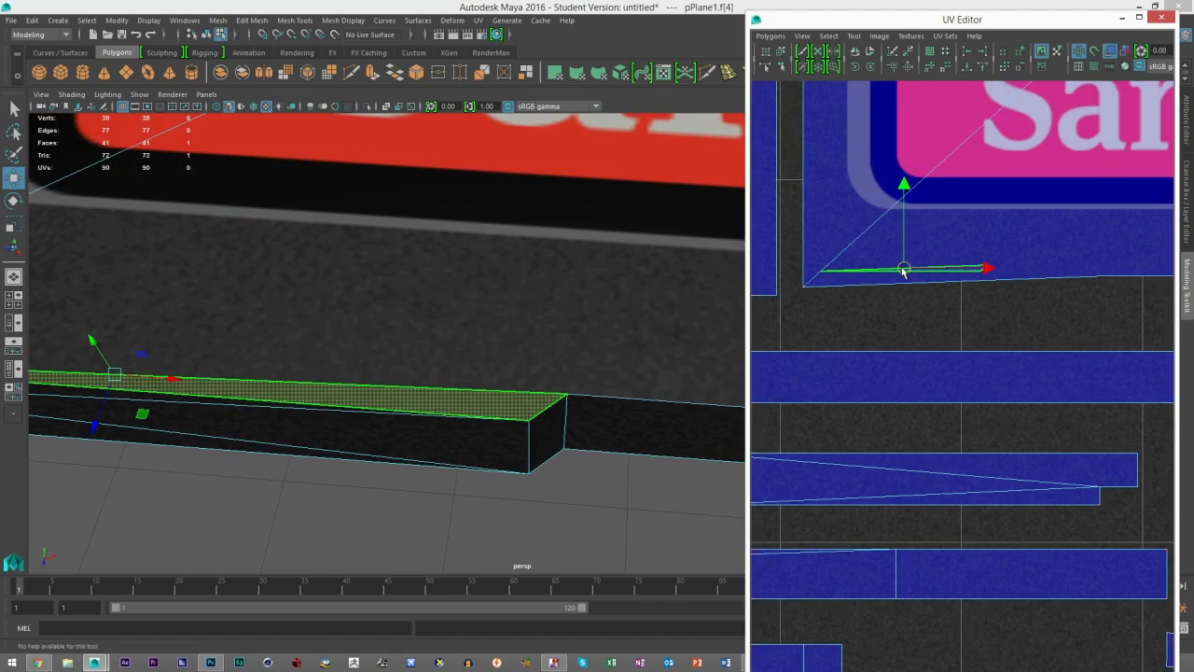
Scale the thin face's UVs horizontally so the strip is wider along the lower edge of the front shell.
{"action": "key", "text": "r"}
{"action": "left_click_drag", "start_coordinate": [983, 269], "coordinate": [1031, 270]}
{"action": "left_click", "coordinate": [562, 488]}
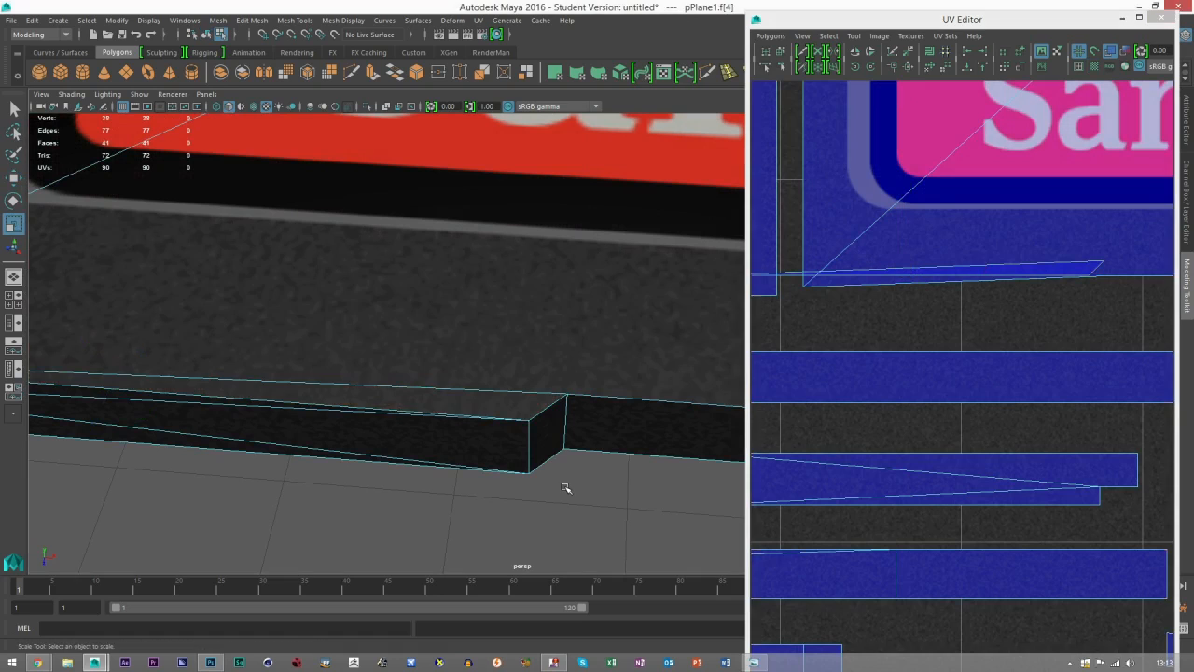
{"action": "left_click", "coordinate": [980, 272]}
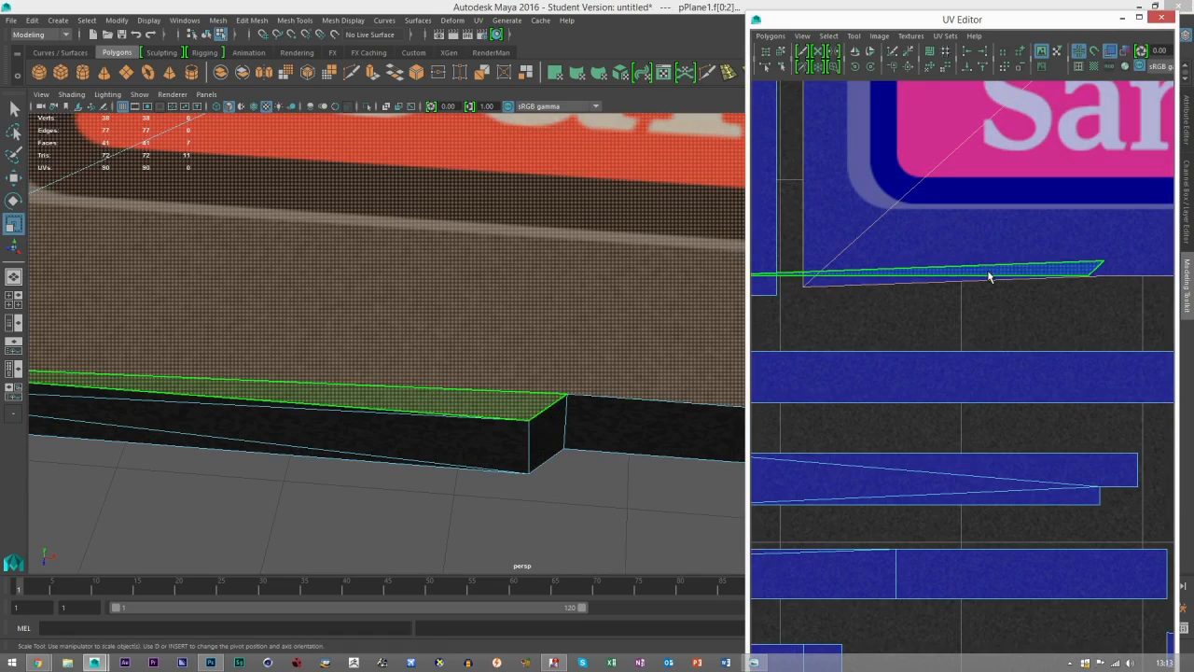
{"action": "left_click_drag", "start_coordinate": [902, 272], "coordinate": [868, 277]}
{"action": "left_click", "coordinate": [514, 414]}
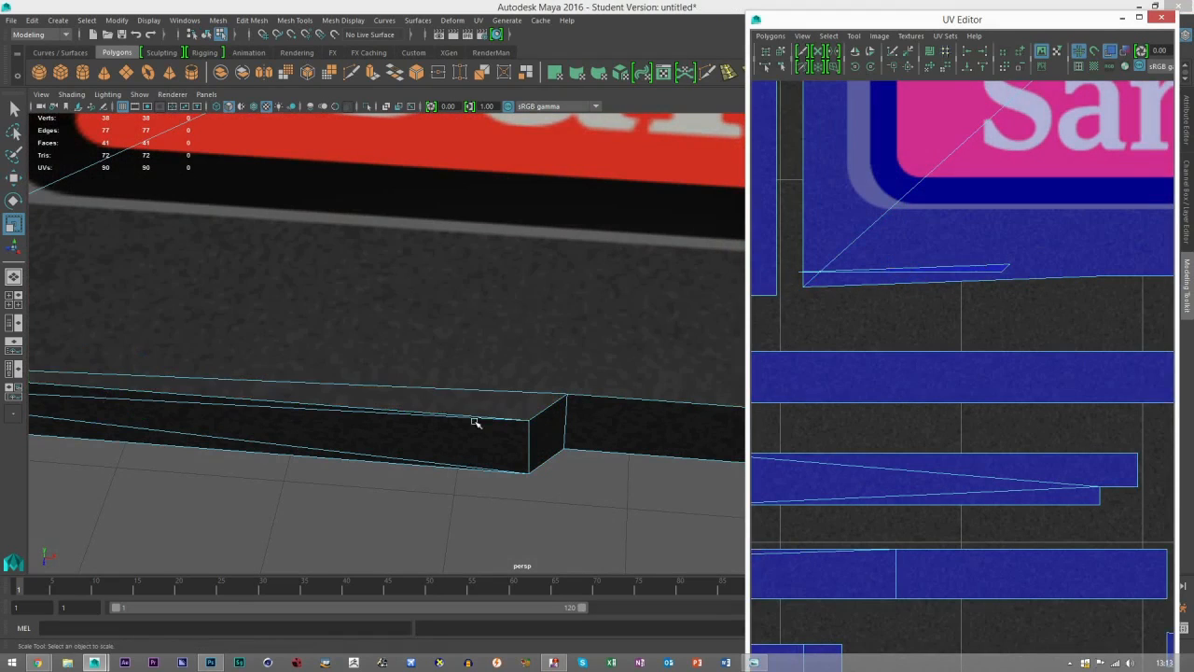
Reselect the thin face and its UVs for checking, close the UV Editor, and return to object selection with nothing selected.
{"action": "key", "text": "3"}
{"action": "key", "text": "1"}
{"action": "key", "text": "w"}
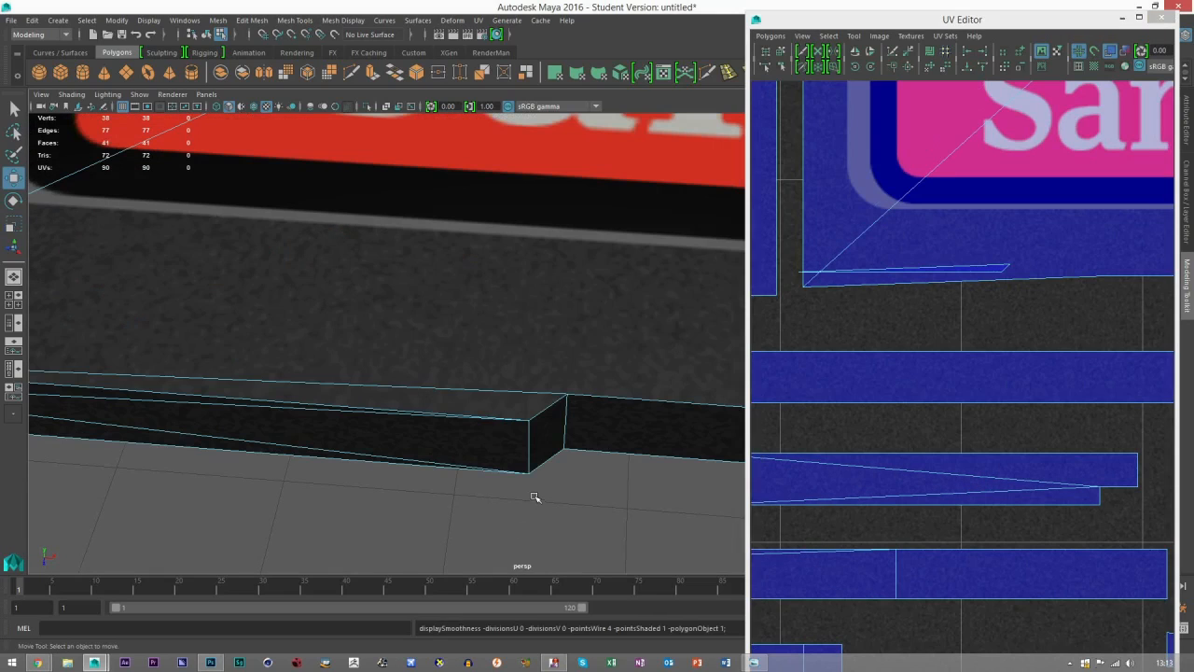
{"action": "right_click", "coordinate": [955, 271]}
{"action": "left_click", "coordinate": [905, 248]}
{"action": "left_click", "coordinate": [929, 274]}
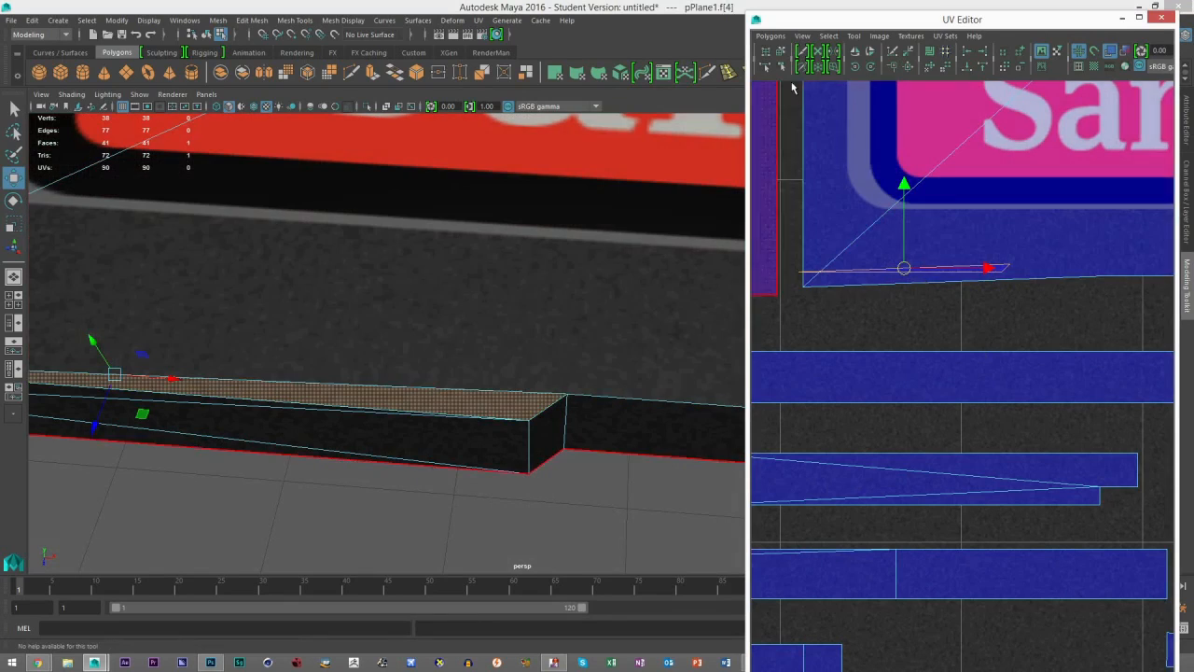
{"action": "left_click", "coordinate": [873, 68]}
{"action": "left_click_drag", "start_coordinate": [895, 301], "coordinate": [836, 203]}
{"action": "left_click", "coordinate": [782, 342]}
{"action": "left_click", "coordinate": [1160, 16]}
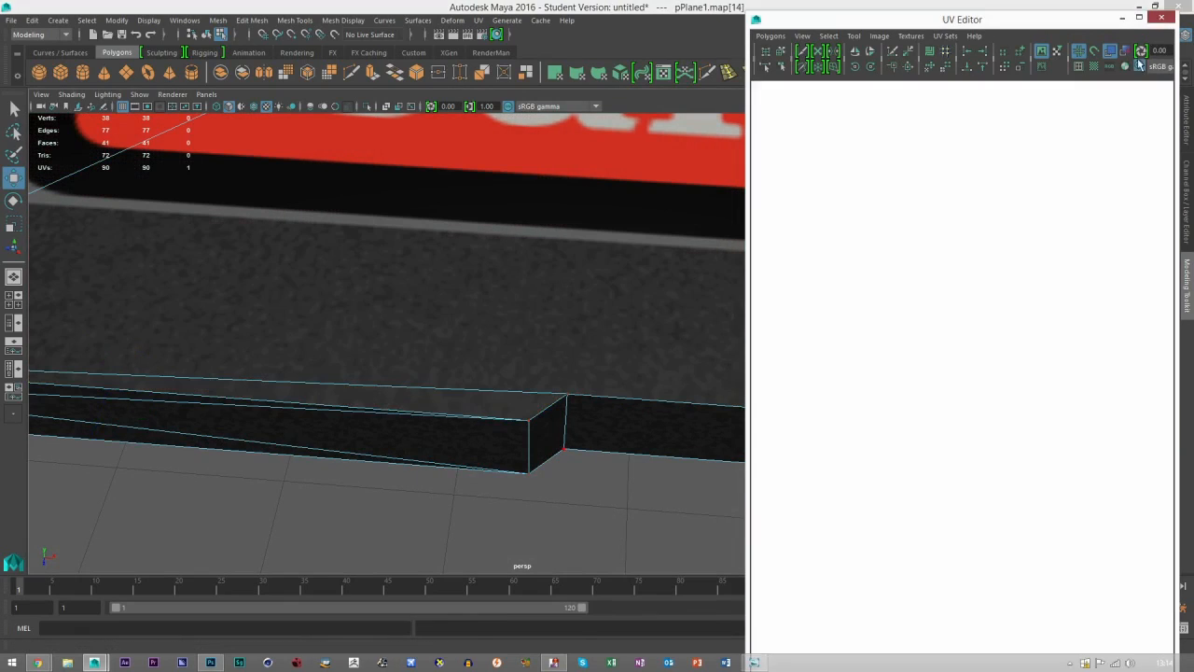
{"action": "left_click", "coordinate": [1050, 157]}
{"action": "left_click", "coordinate": [671, 482]}
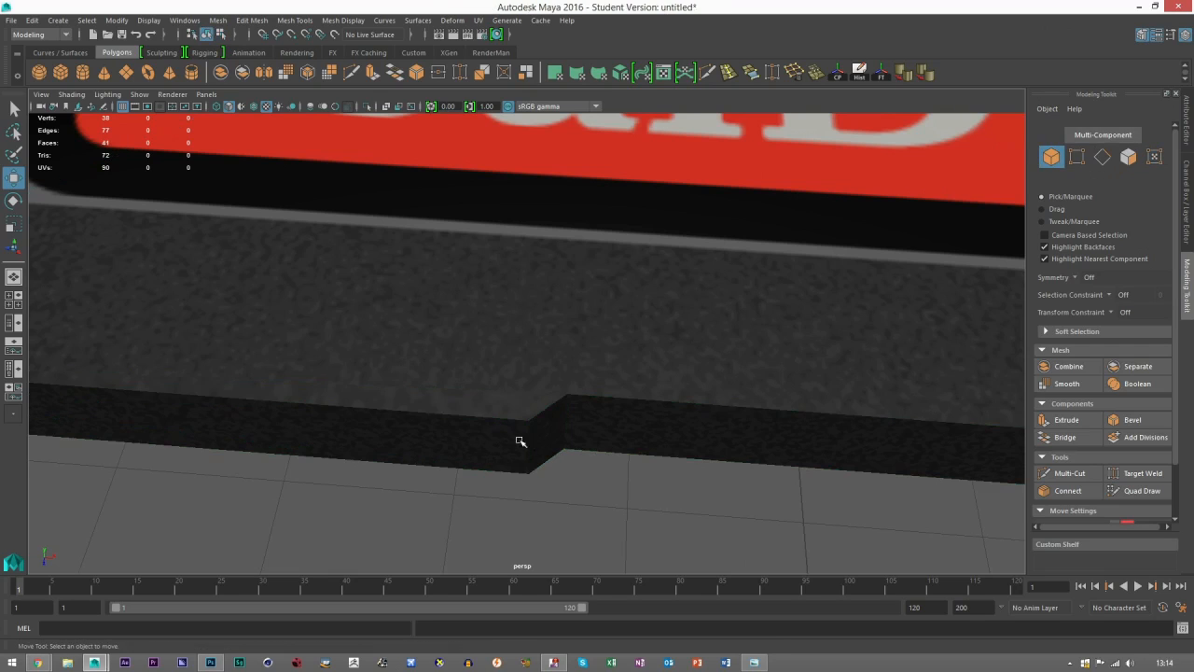
Save the scene to the Desktop as a Maya ASCII file named SD card.
{"action": "scroll", "coordinate": [513, 411], "scroll_direction": "down", "scroll_amount": 3}
{"action": "scroll", "coordinate": [373, 386], "scroll_direction": "up", "scroll_amount": 2}
{"action": "scroll", "coordinate": [525, 383], "scroll_direction": "down", "scroll_amount": 8}
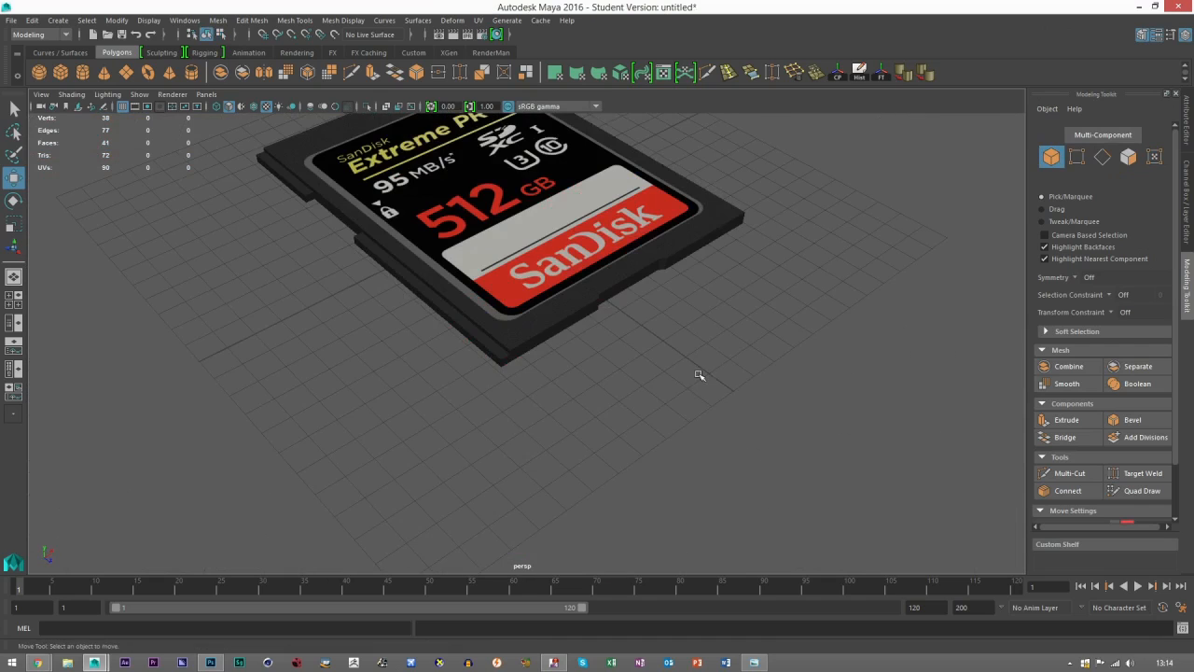
{"action": "left_click_drag", "start_coordinate": [669, 301], "coordinate": [647, 350]}
{"action": "key", "text": "q"}
{"action": "key", "text": "ctrl+shift+s"}
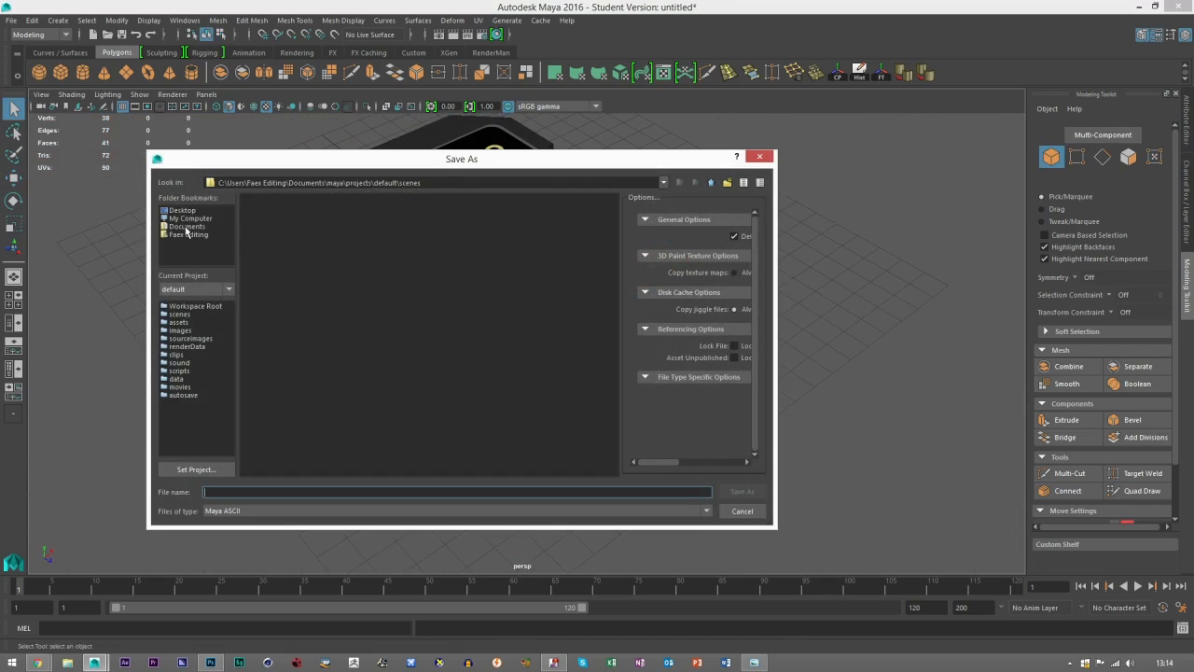
{"action": "left_click", "coordinate": [256, 492]}
{"action": "type", "text": "SD card"}
{"action": "left_click", "coordinate": [727, 492]}
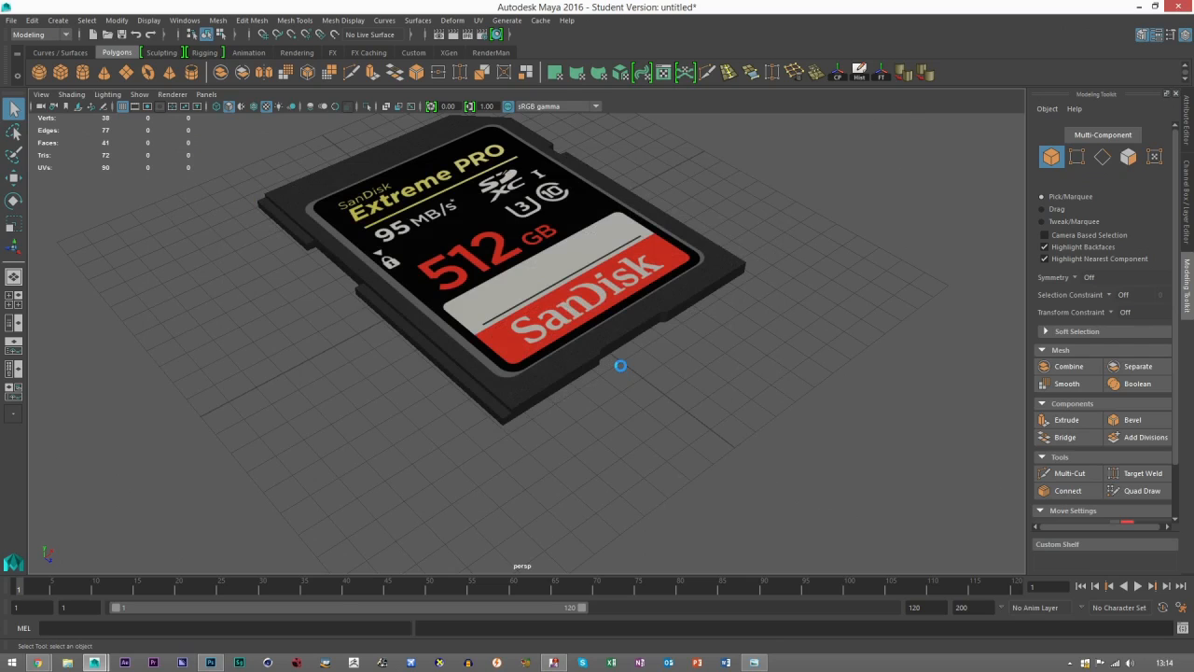
{"action": "left_click", "coordinate": [564, 343]}
{"action": "key", "text": "w"}
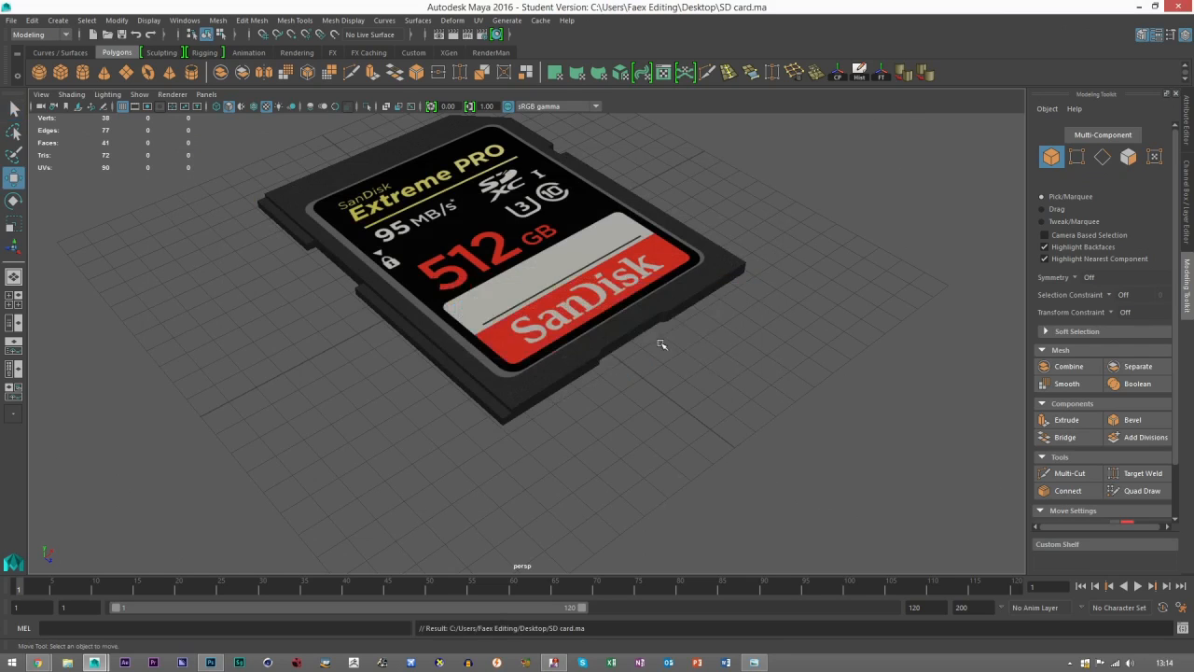
{"action": "left_click_drag", "start_coordinate": [636, 322], "coordinate": [602, 346]}
{"action": "scroll", "coordinate": [604, 359], "scroll_direction": "up", "scroll_amount": 3}
{"action": "mouse_move", "coordinate": [607, 392]}
{"action": "left_mouse_down"}
{"action": "mouse_move", "coordinate": [563, 400]}
{"action": "mouse_move", "coordinate": [609, 399]}
{"action": "mouse_move", "coordinate": [598, 412]}
{"action": "left_mouse_up"}
{"action": "scroll", "coordinate": [607, 399], "scroll_direction": "down", "scroll_amount": 2}
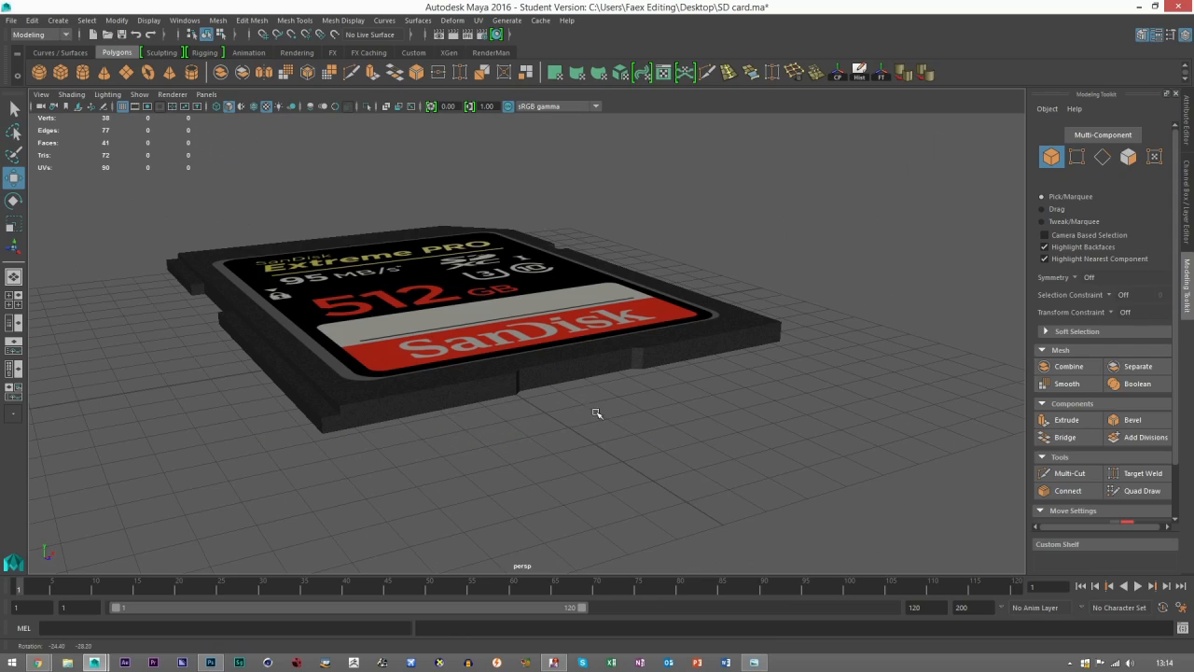
Switch to Photoshop and add a new layer directly above the Masks group in the BaseMaterial document.
{"action": "left_click", "coordinate": [211, 662]}
{"action": "scroll", "coordinate": [455, 353], "scroll_direction": "up", "scroll_amount": 1}
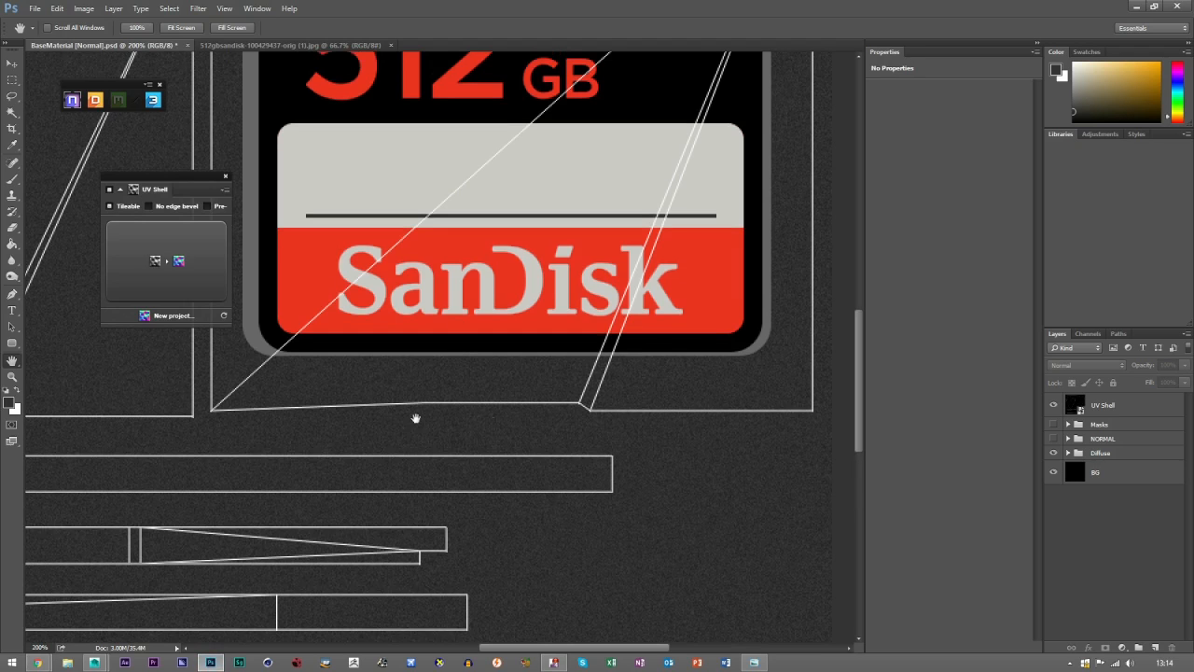
{"action": "key", "text": "v"}
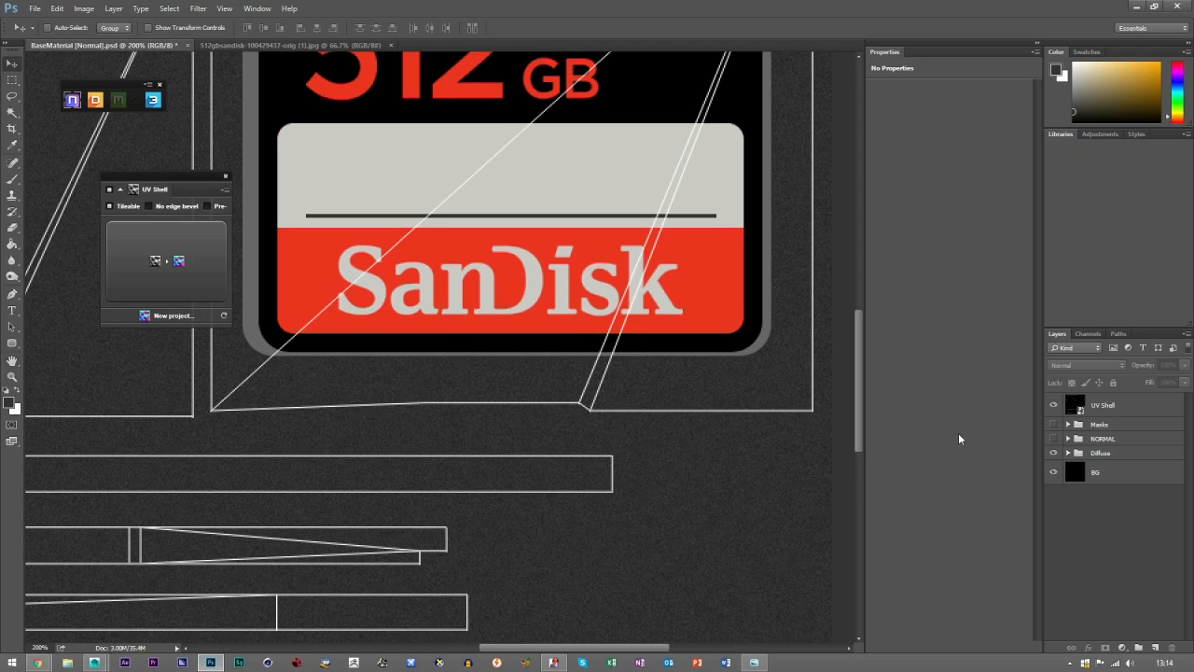
{"action": "left_click", "coordinate": [1117, 428]}
{"action": "left_click", "coordinate": [1138, 647]}
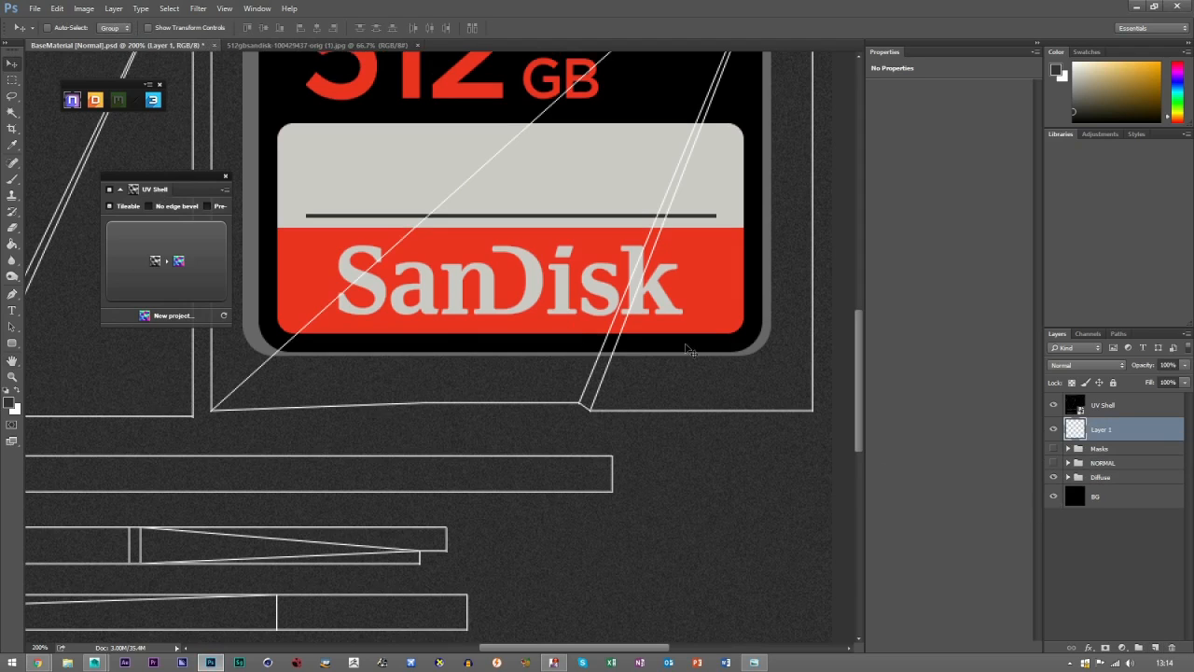
Consult the reference photo and draw a rounded rectangle about 315 by 14 px below the front label.
{"action": "left_click", "coordinate": [12, 344]}
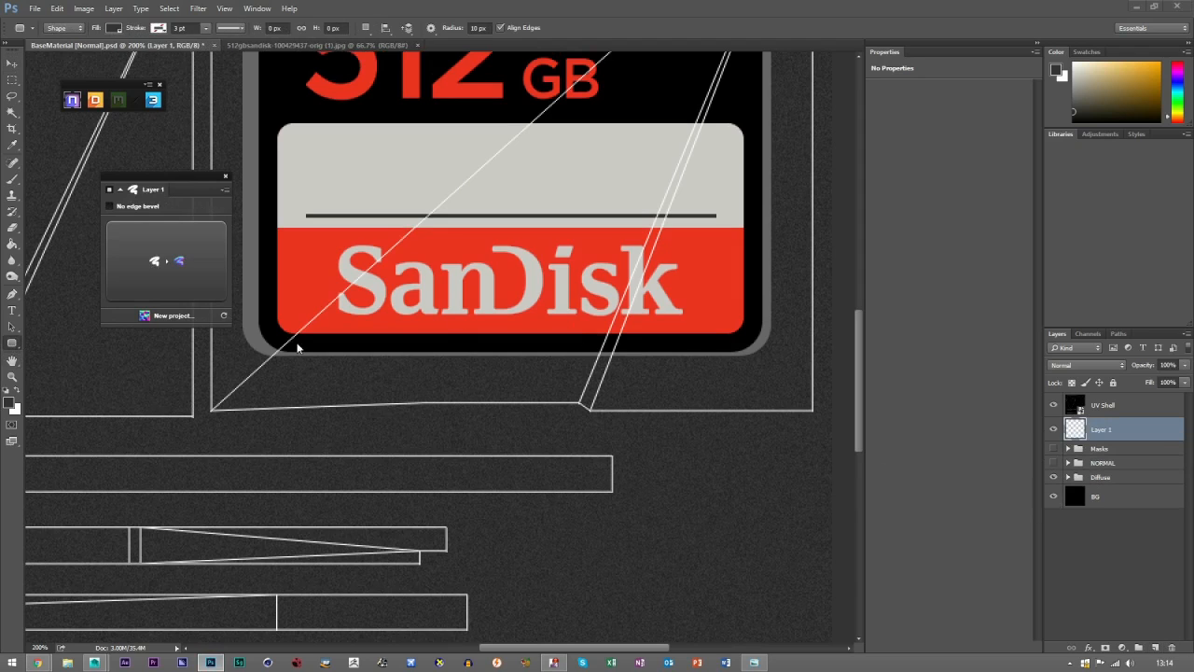
{"action": "left_click_drag", "start_coordinate": [1193, 102], "coordinate": [686, 1]}
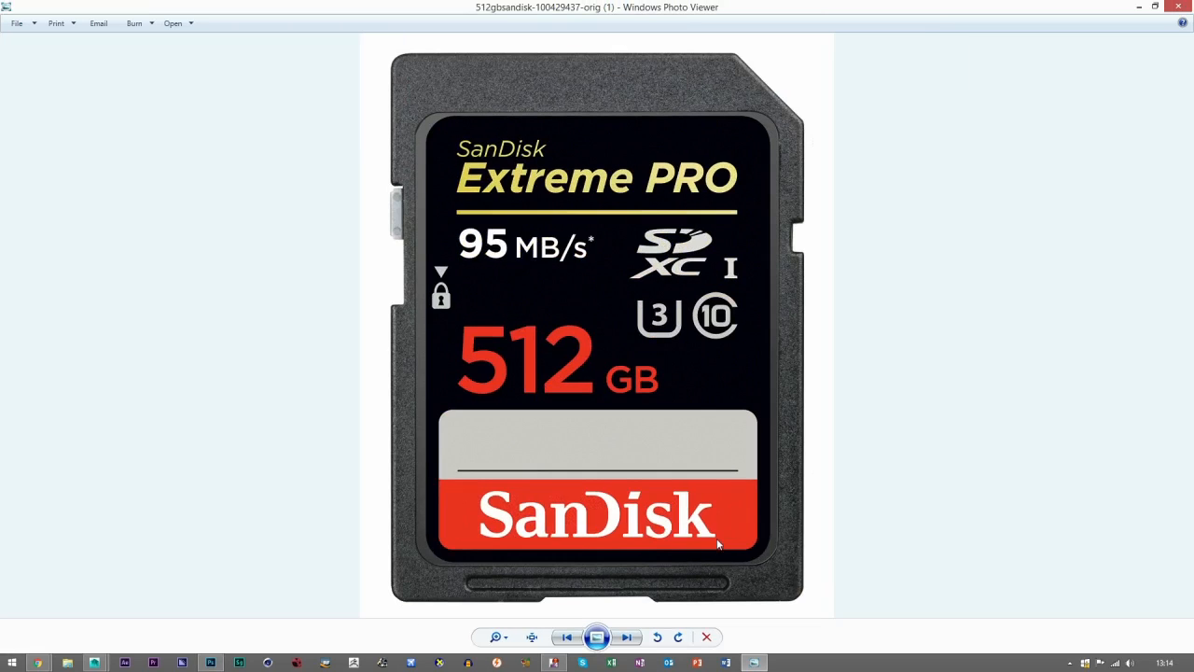
{"action": "left_click", "coordinate": [1139, 7]}
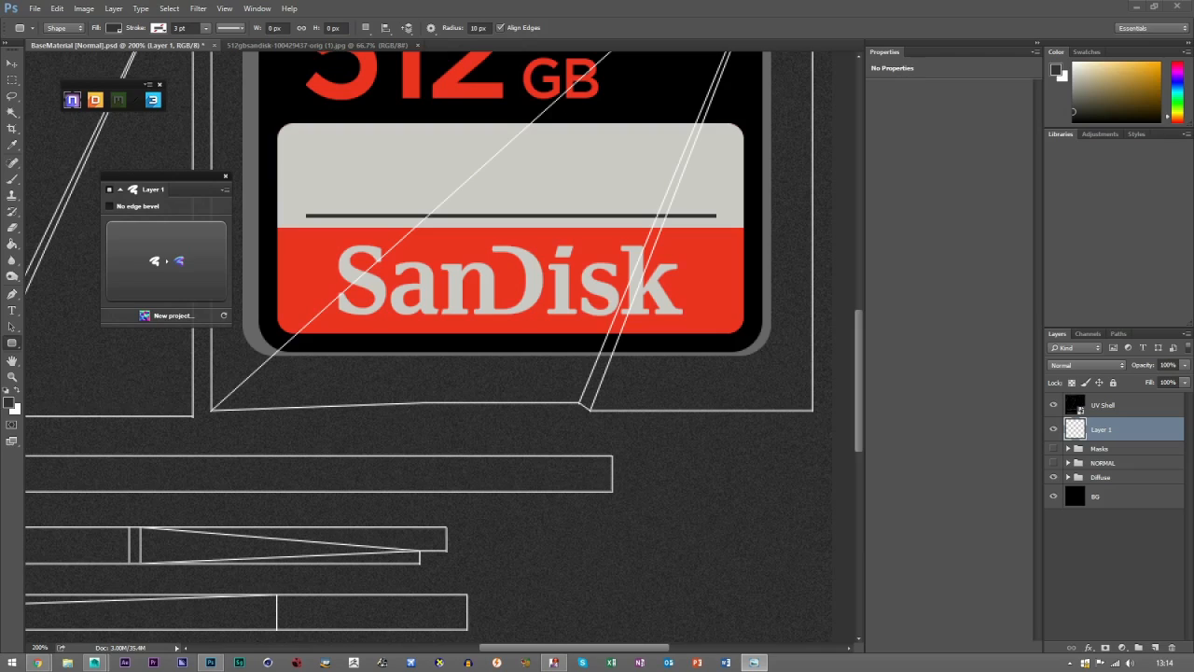
{"action": "left_click", "coordinate": [545, 6]}
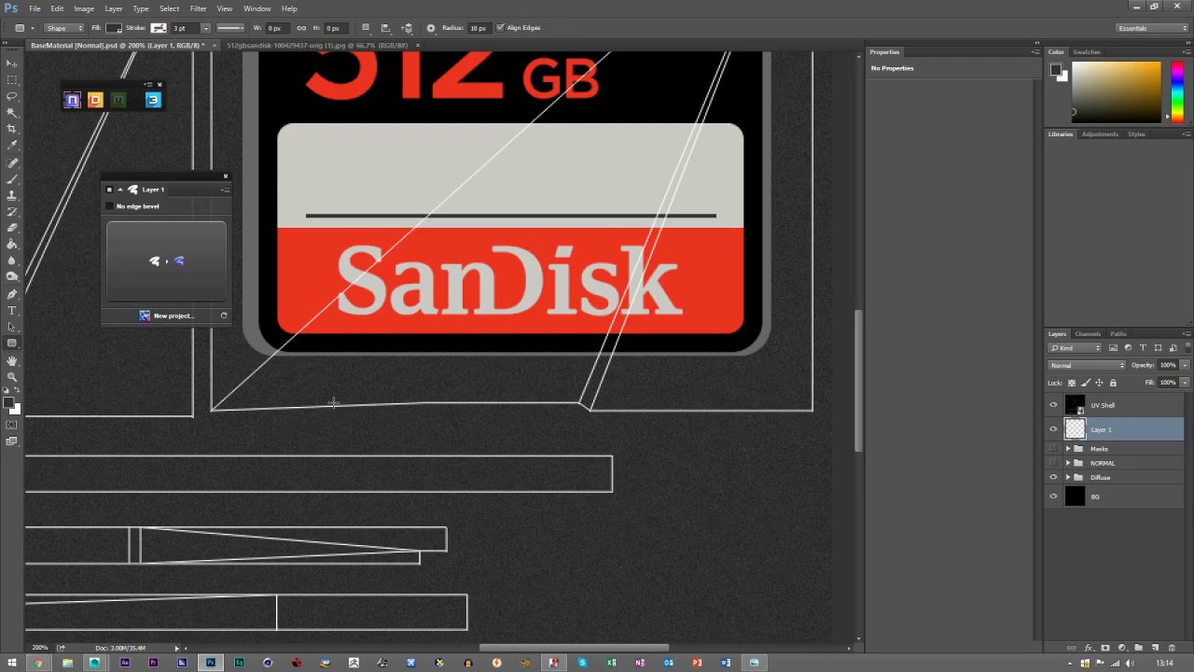
{"action": "left_click_drag", "start_coordinate": [312, 367], "coordinate": [702, 385]}
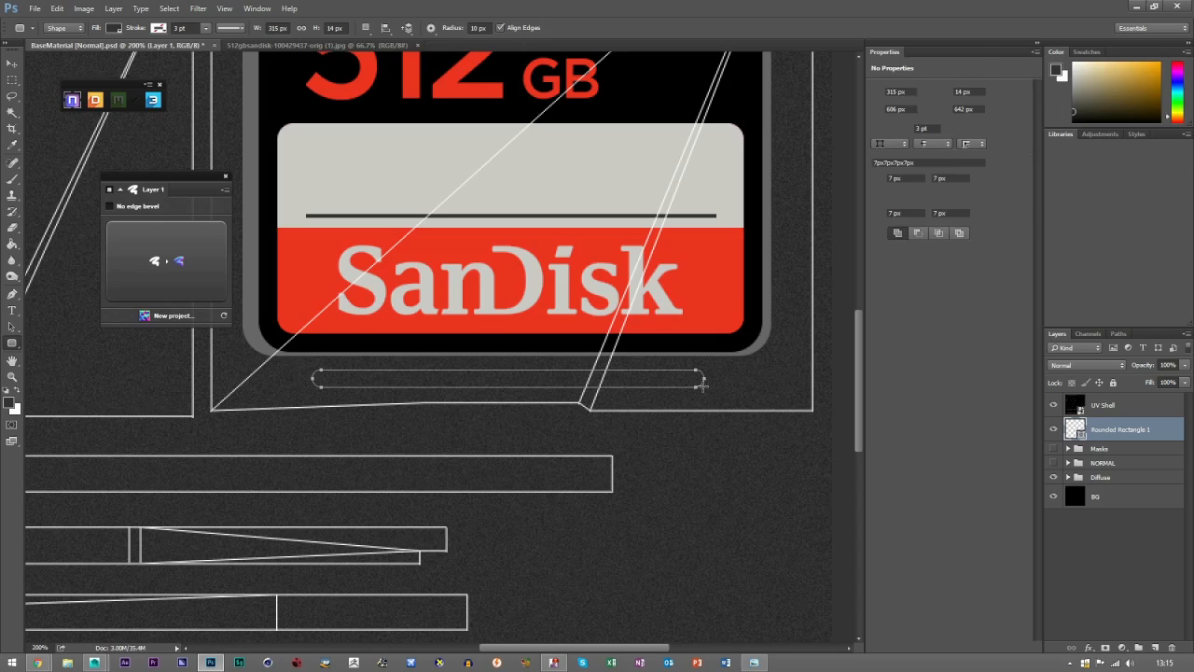
Fill the rounded rectangle with dark blue and compare it with the groove in the reference photo.
{"action": "left_click", "coordinate": [879, 129]}
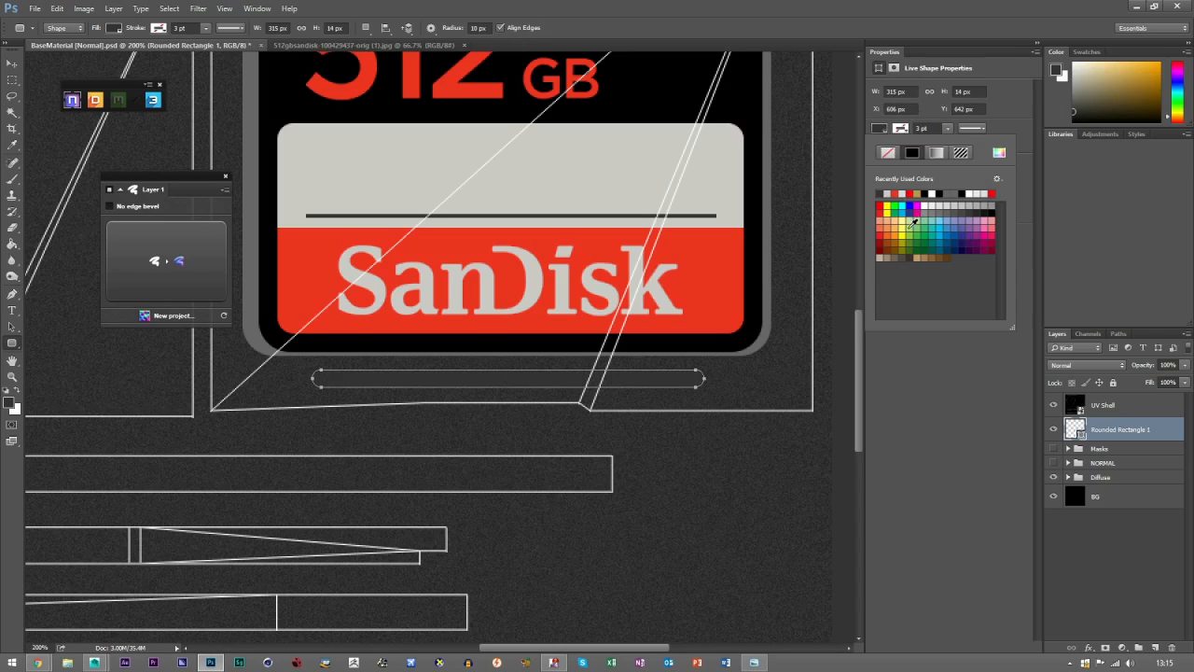
{"action": "left_click", "coordinate": [906, 214]}
{"action": "key", "text": "v"}
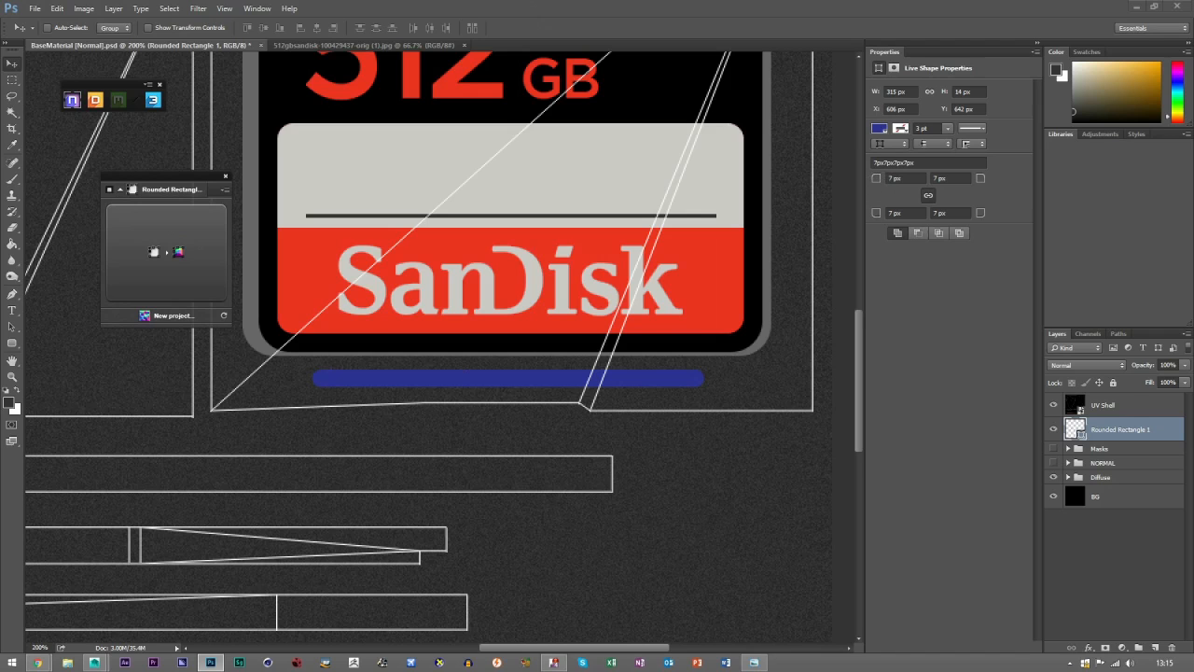
{"action": "key", "text": "alt+Tab"}
{"action": "scroll", "coordinate": [423, 604], "scroll_direction": "up", "scroll_amount": 3}
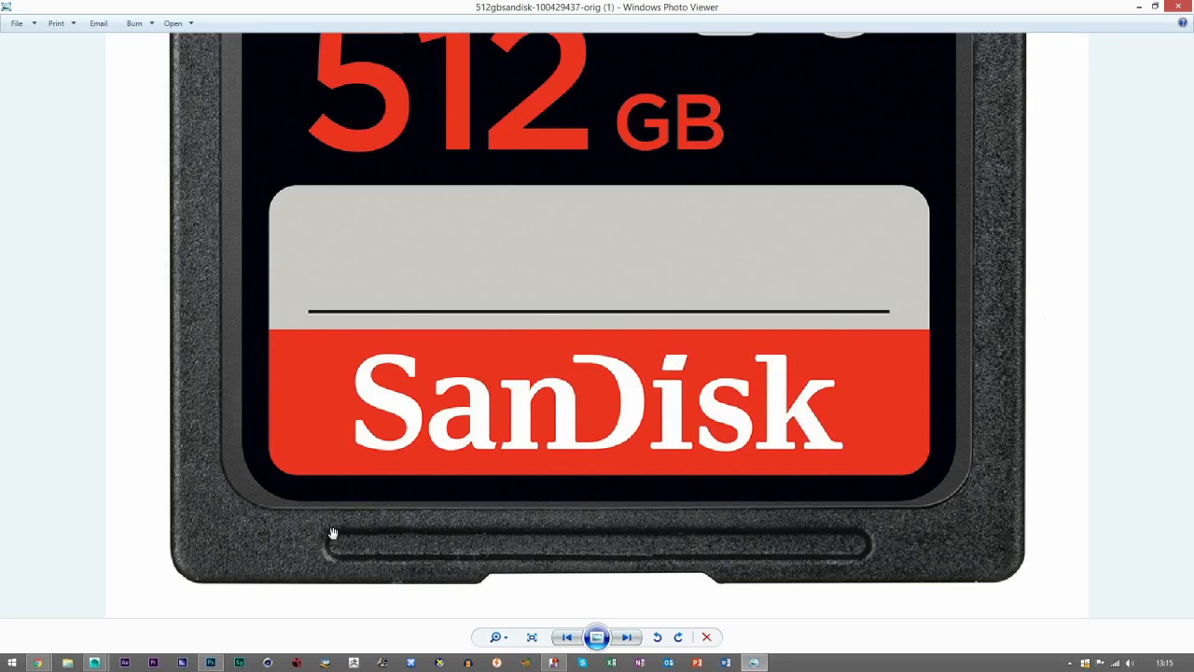
{"action": "left_click", "coordinate": [1179, 8]}
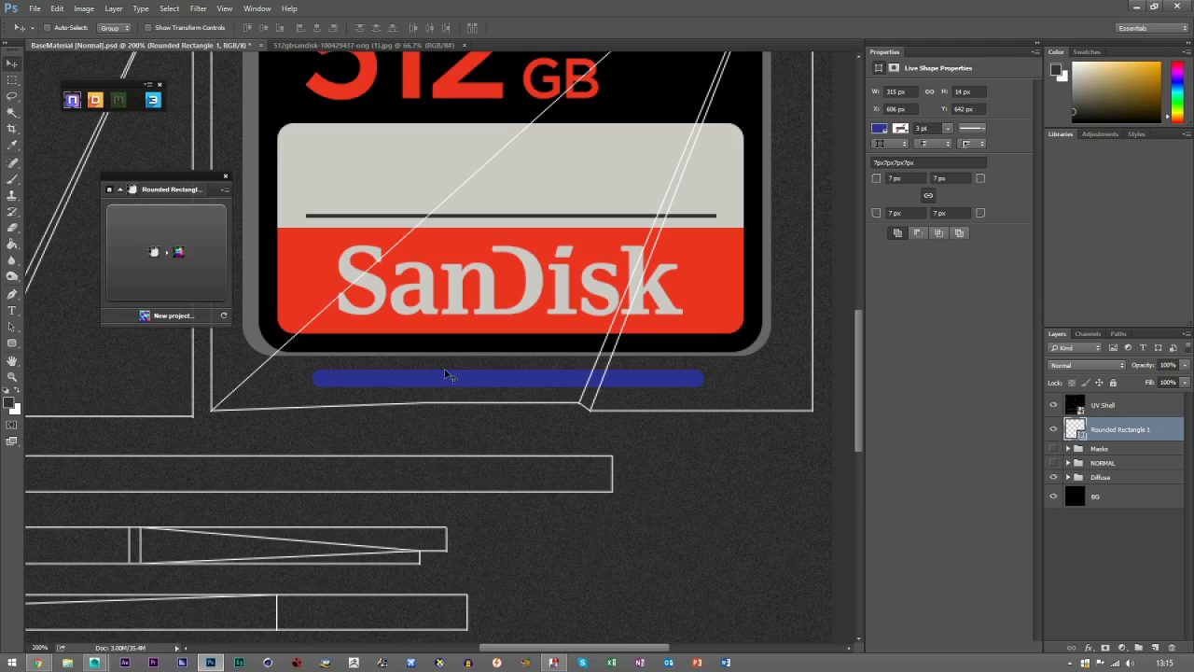
Rasterize the rounded rectangle layer, load its pixels as a selection, and clear that selection.
{"action": "right_click", "coordinate": [1147, 431]}
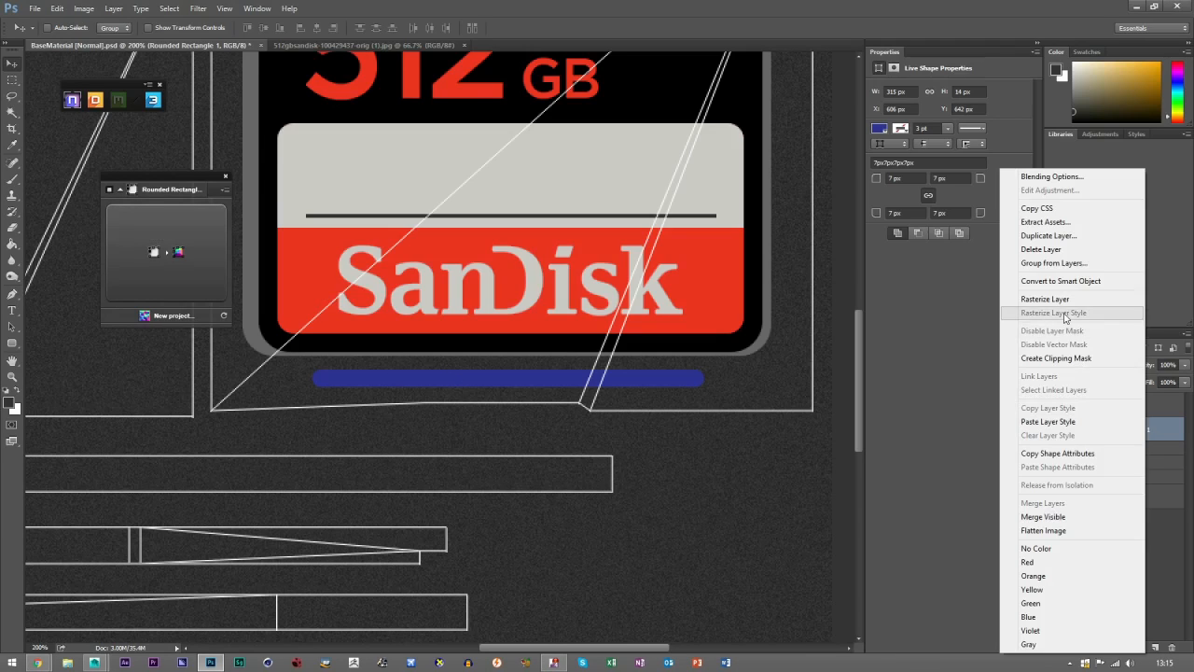
{"action": "left_click", "coordinate": [1065, 299]}
{"action": "left_click", "coordinate": [1075, 433], "text": "ctrl"}
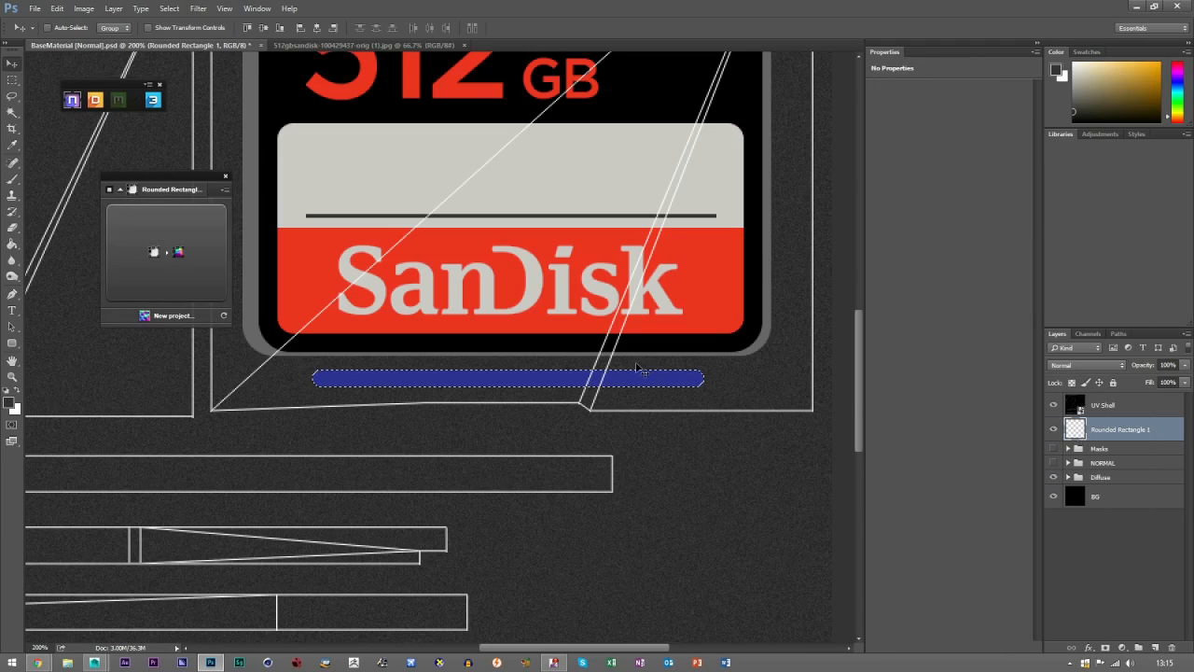
{"action": "left_click", "coordinate": [13, 82]}
{"action": "left_click", "coordinate": [290, 276]}
{"action": "left_click", "coordinate": [13, 63]}
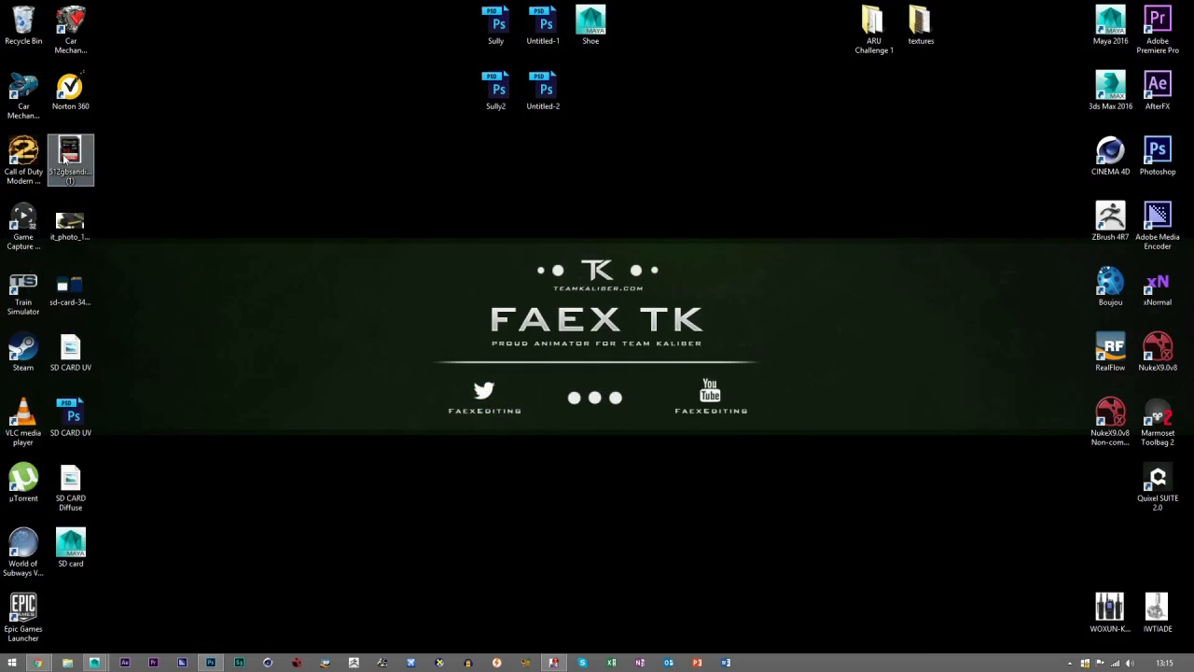
Open the 512gbsandisk reference photo from the desktop and return to the texture document in Photoshop.
{"action": "double_click", "coordinate": [70, 154]}
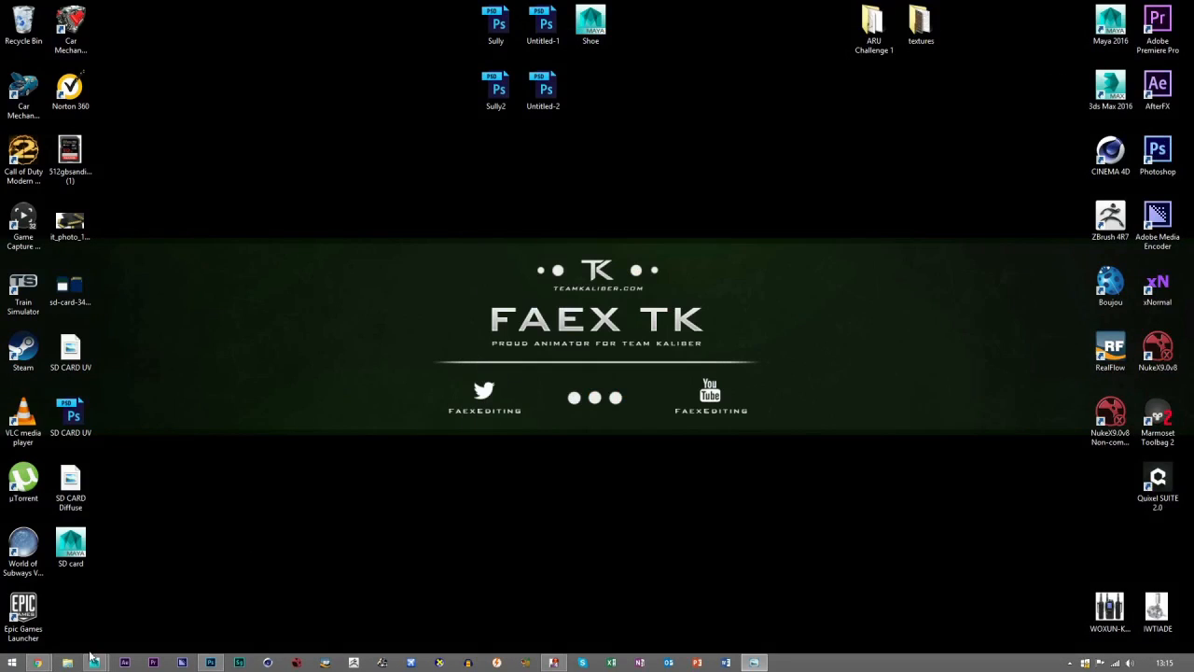
{"action": "right_click", "coordinate": [93, 662]}
{"action": "left_click", "coordinate": [186, 598]}
{"action": "left_click", "coordinate": [95, 663]}
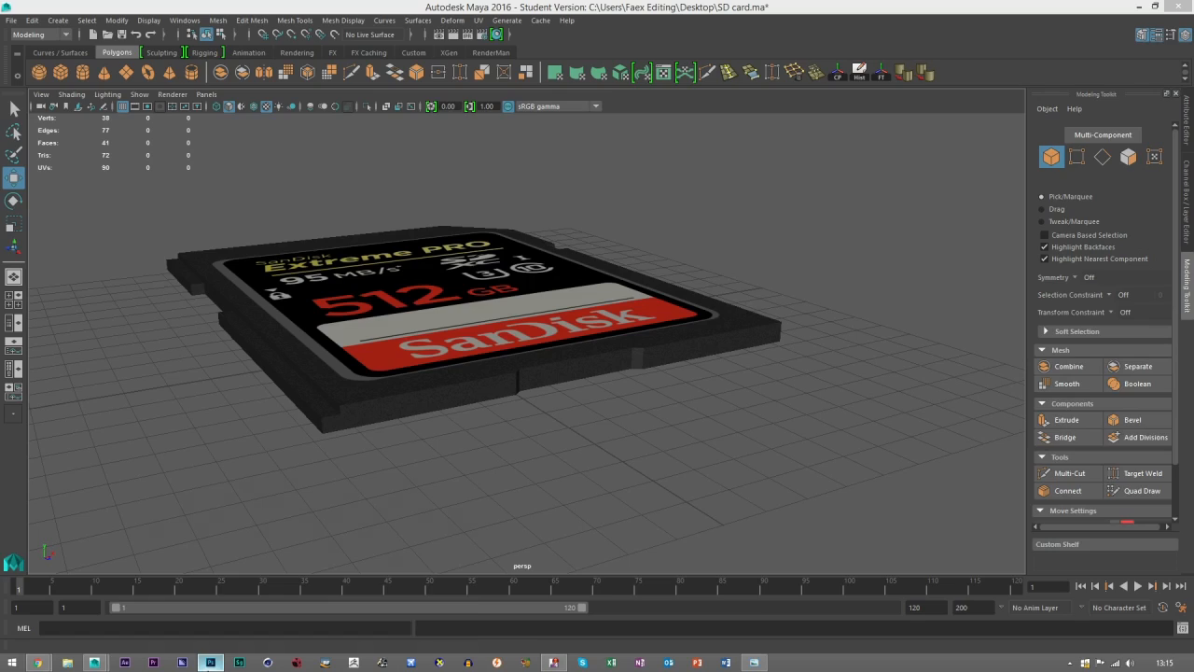
{"action": "left_click", "coordinate": [211, 662]}
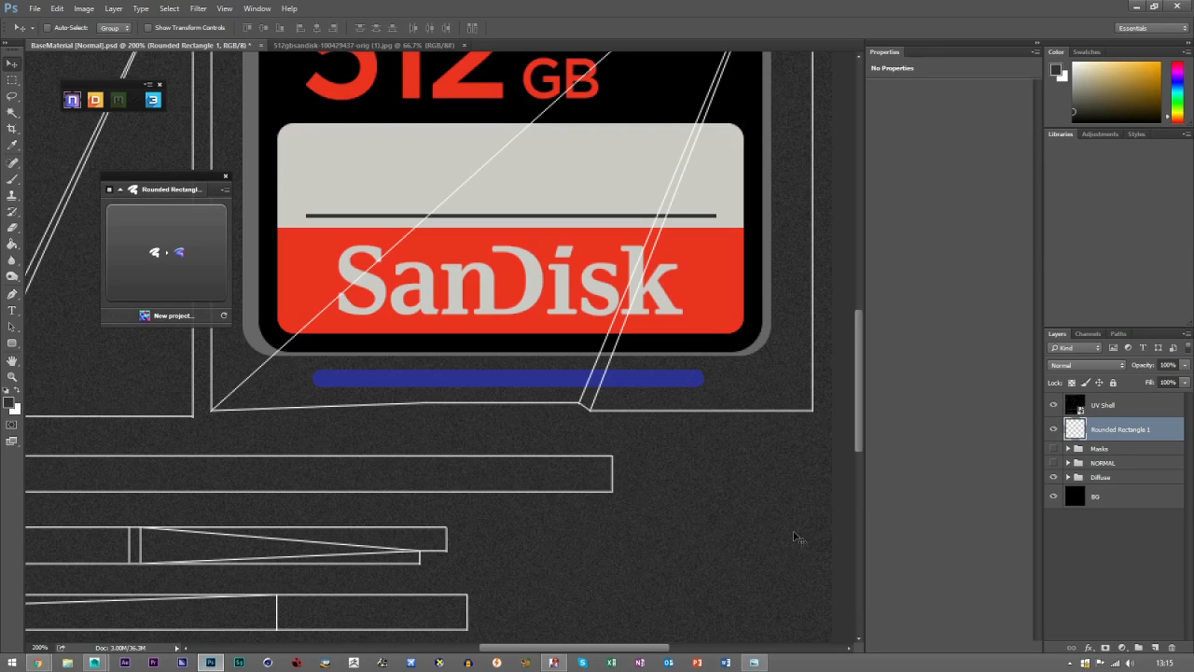
Load the rounded rectangle as a selection, convert it to an NDO normal, and show the NORMAL group.
{"action": "left_click", "coordinate": [1075, 432], "text": "ctrl"}
{"action": "left_click", "coordinate": [187, 260]}
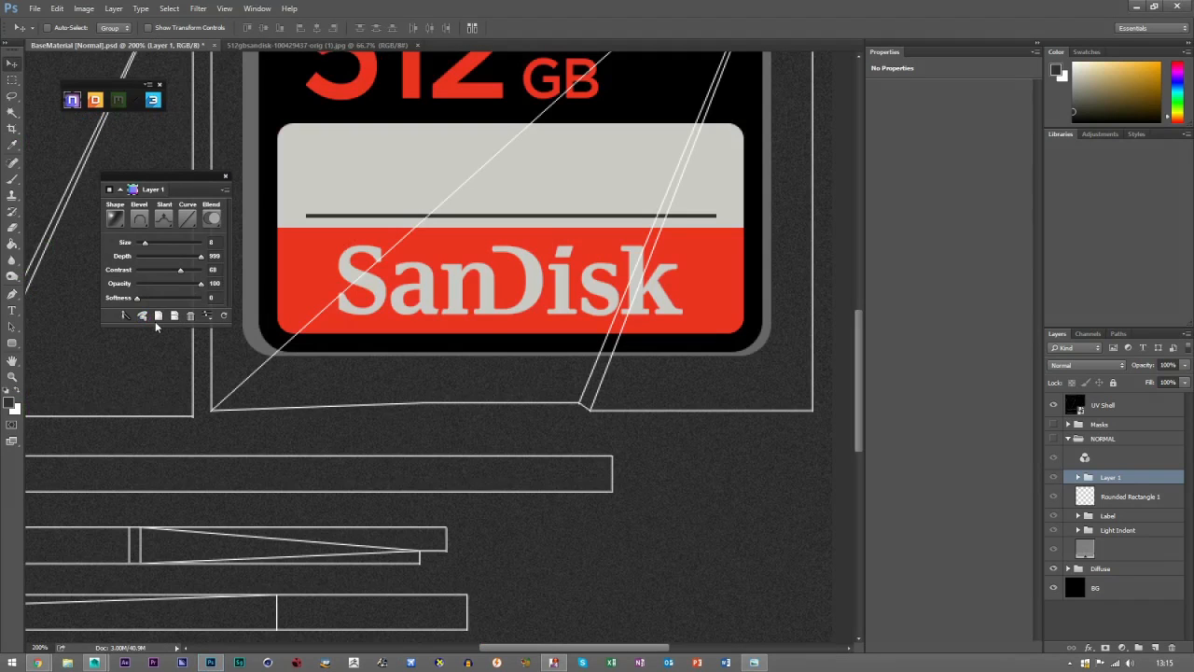
{"action": "left_click", "coordinate": [1052, 438]}
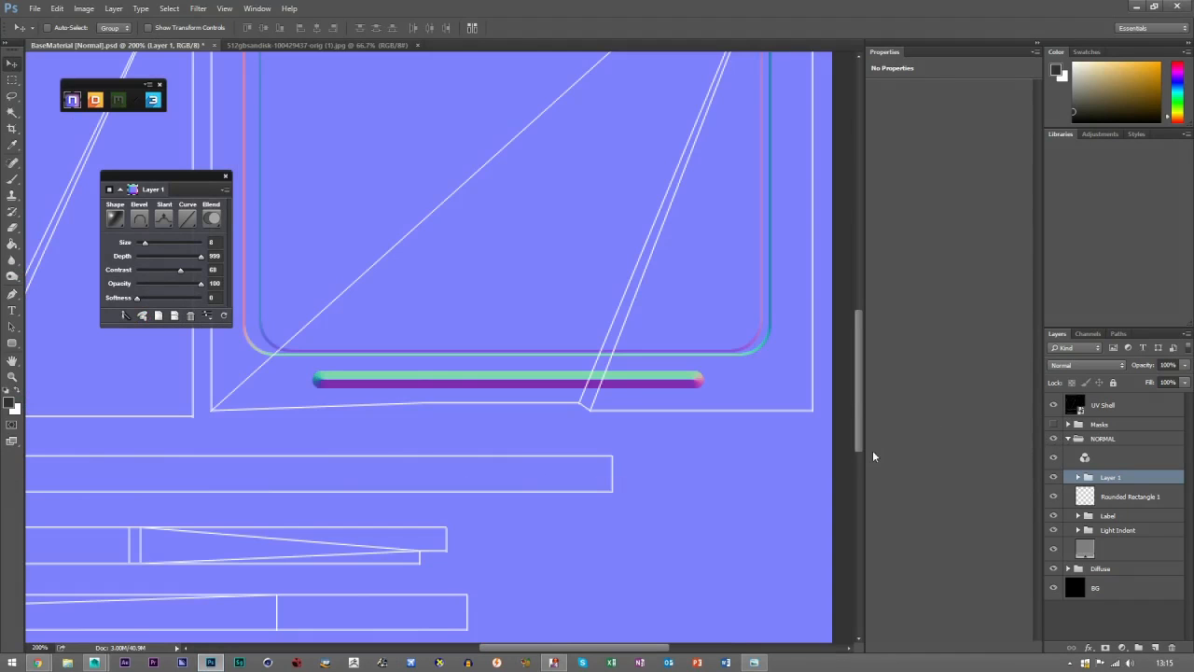
Set the rounded rectangle normal's slant to Down and its size to 5 in NDO.
{"action": "left_click", "coordinate": [163, 218]}
{"action": "left_click", "coordinate": [188, 268]}
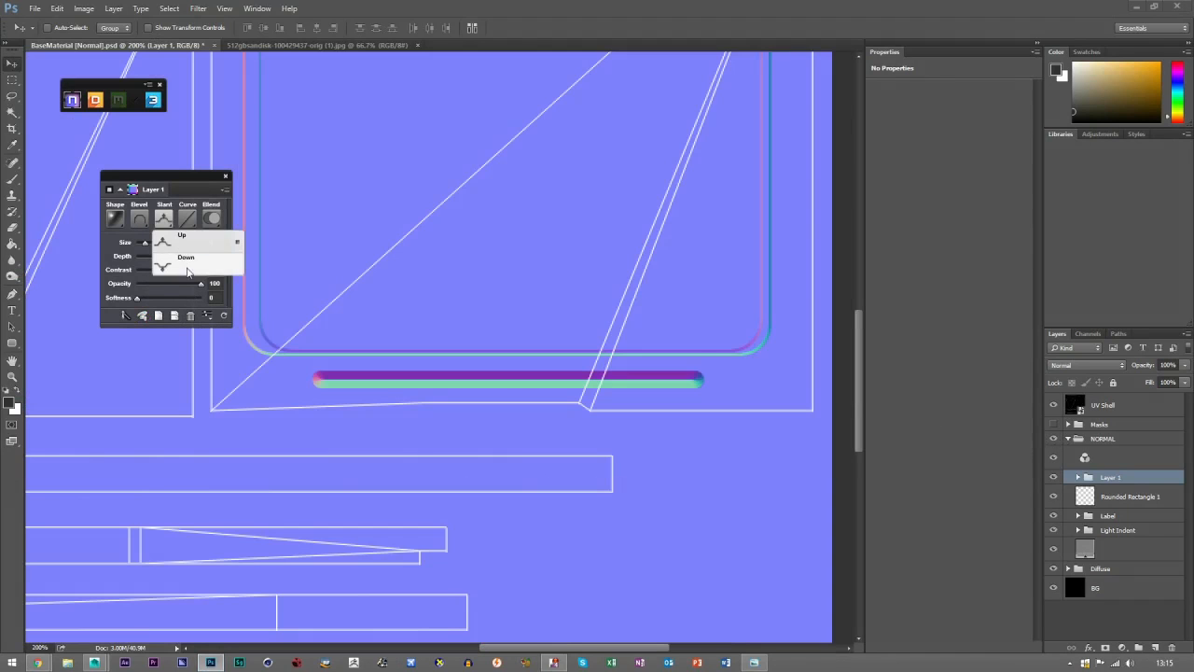
{"action": "left_click", "coordinate": [188, 267]}
{"action": "left_click", "coordinate": [140, 244]}
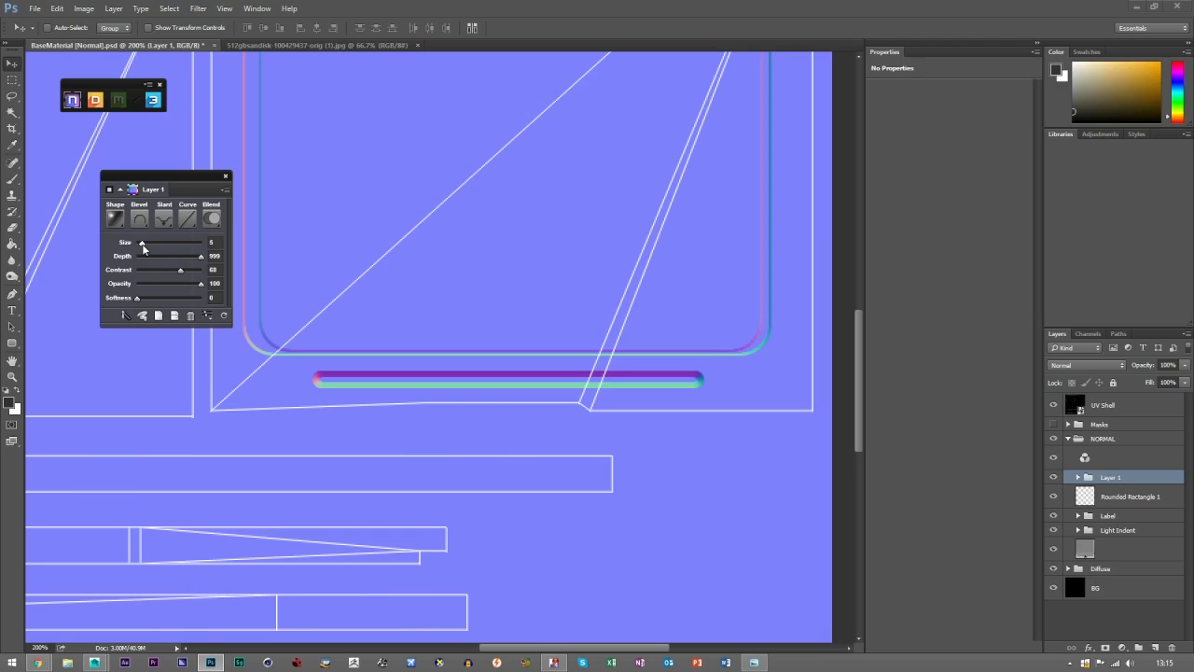
Check the groove in the reference photo, set its normal to Stroke Emboss with size 2 and softness 2, and hide Rounded Rectangle 1.
{"action": "left_click_drag", "start_coordinate": [1193, 7], "coordinate": [647, 1]}
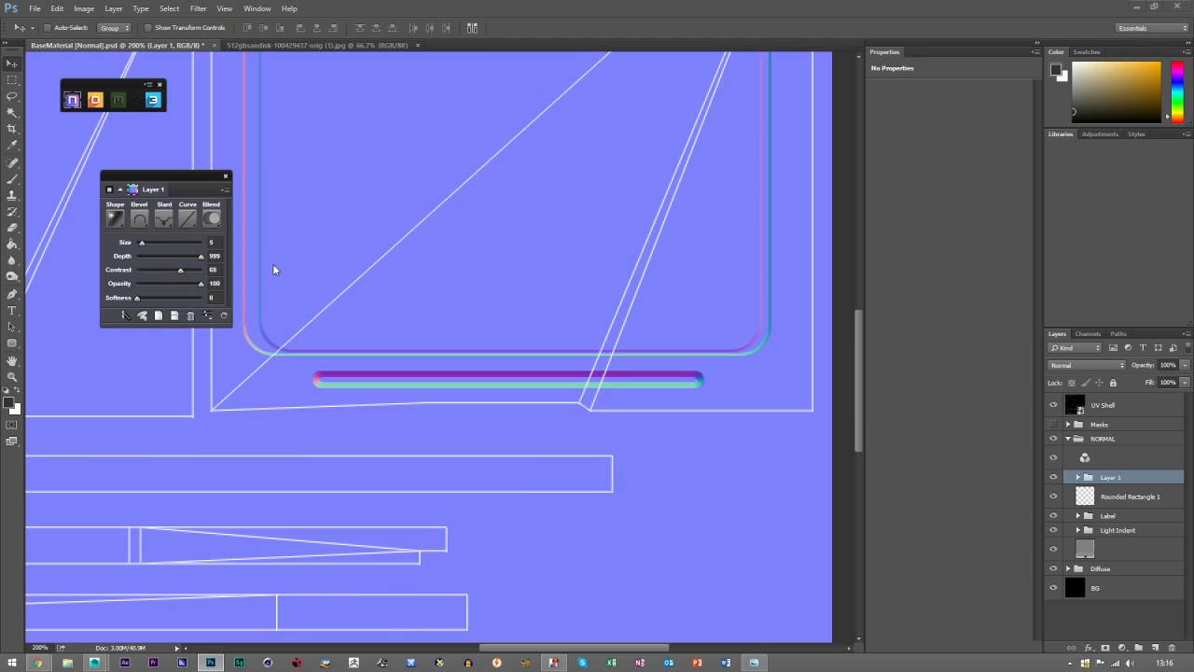
{"action": "left_click", "coordinate": [1139, 8]}
{"action": "left_click", "coordinate": [139, 218]}
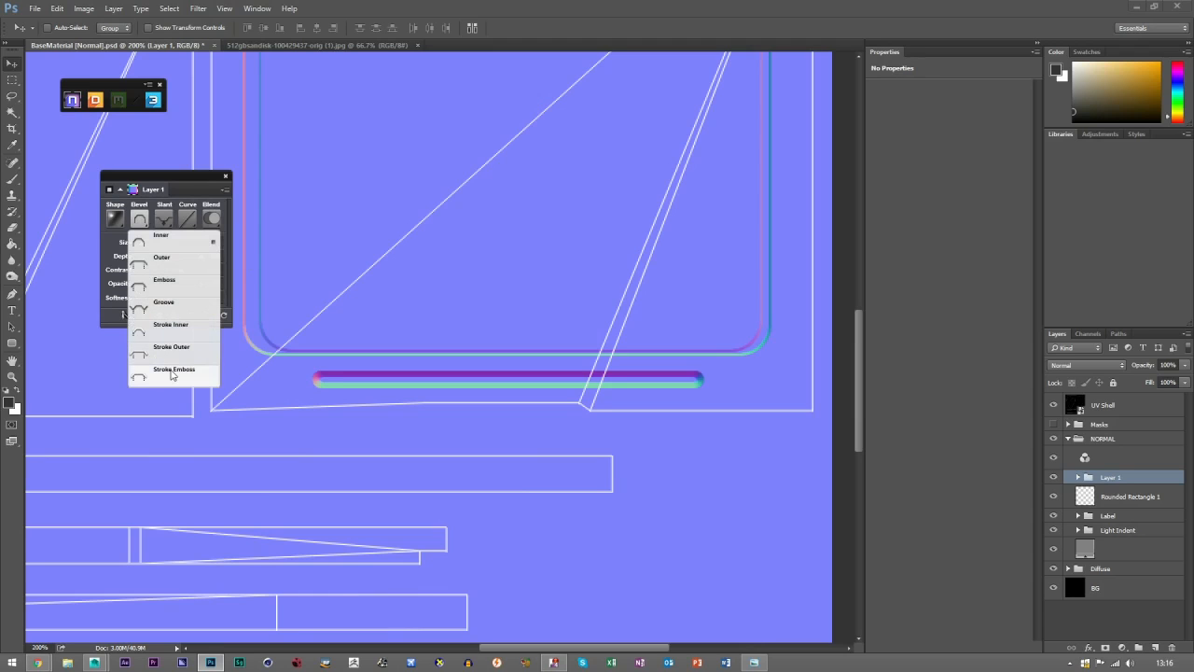
{"action": "left_click", "coordinate": [172, 373]}
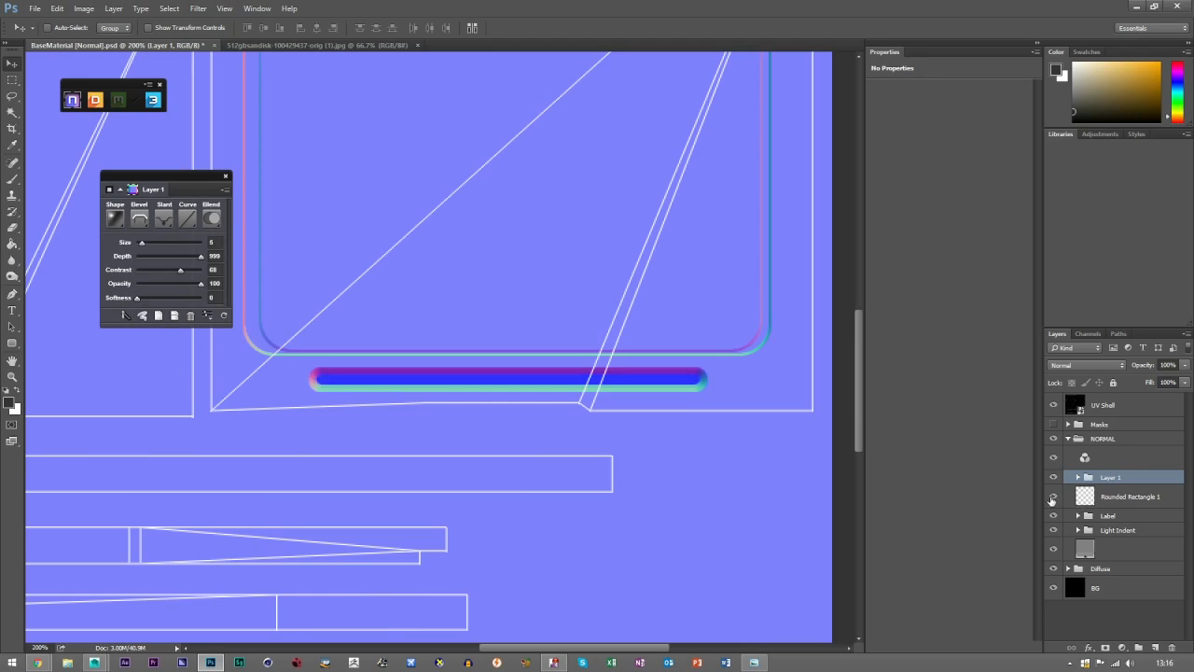
{"action": "left_click", "coordinate": [1053, 497]}
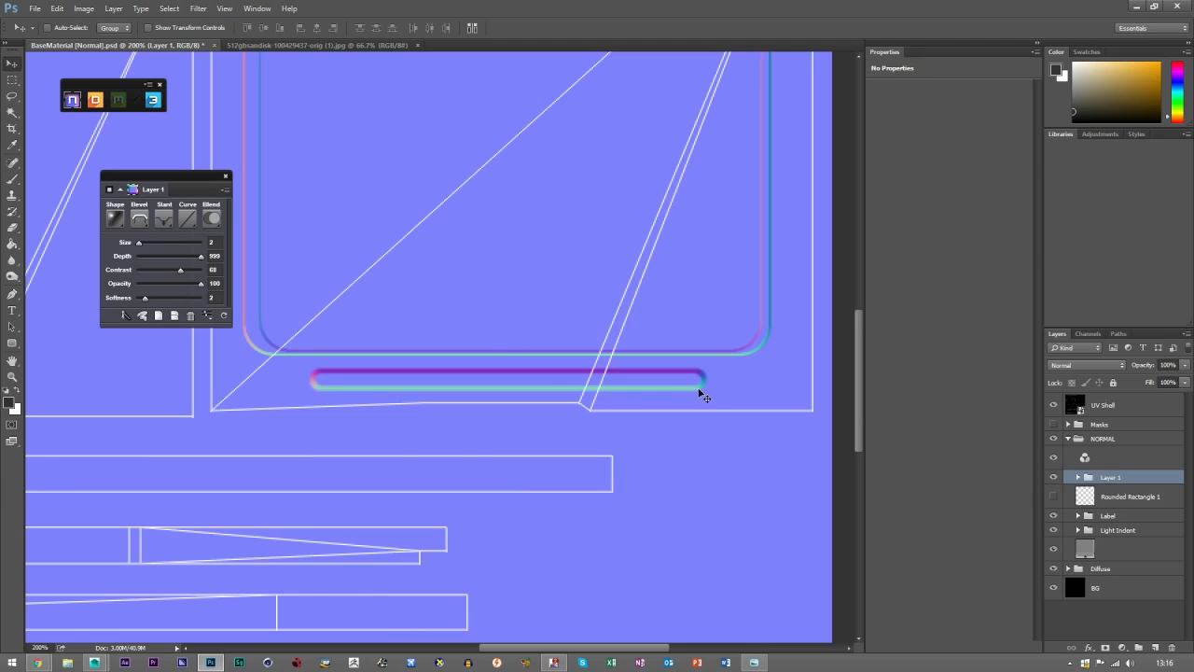
{"action": "key", "text": "ctrl"}
{"action": "key", "text": "ctrl+t"}
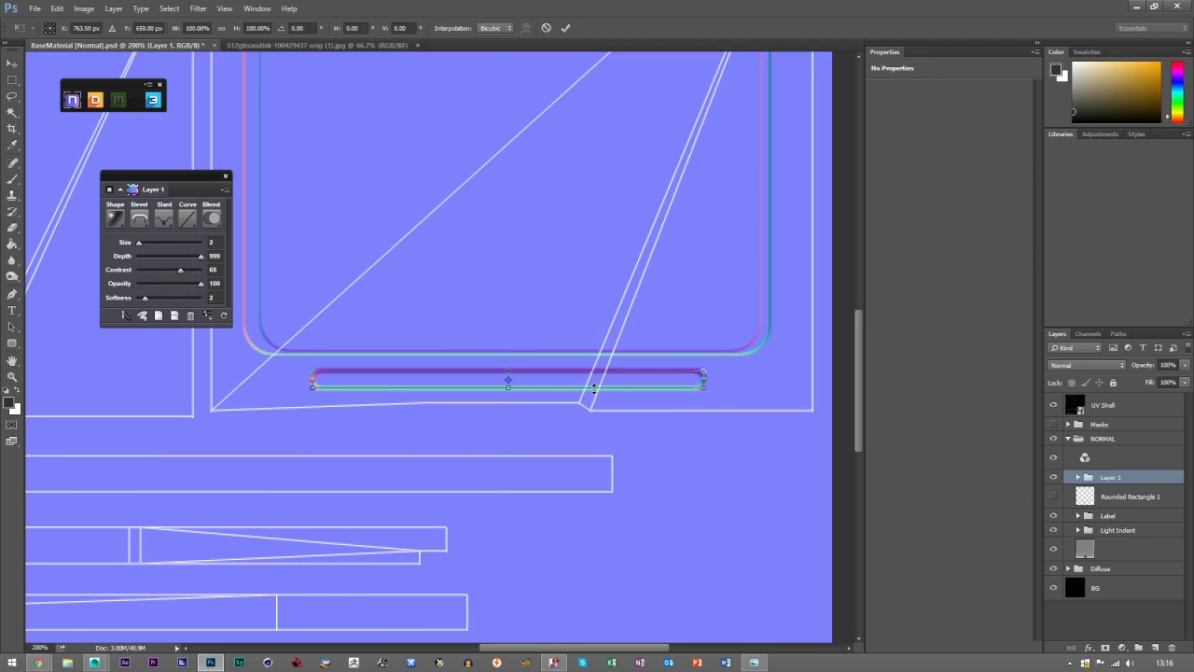
{"action": "left_click", "coordinate": [561, 33]}
Move the Rounded Rectangle 1 layer above the Masks group, hide the NORMAL group, and show the rectangle layer.
{"action": "left_click_drag", "start_coordinate": [1129, 496], "coordinate": [1117, 420]}
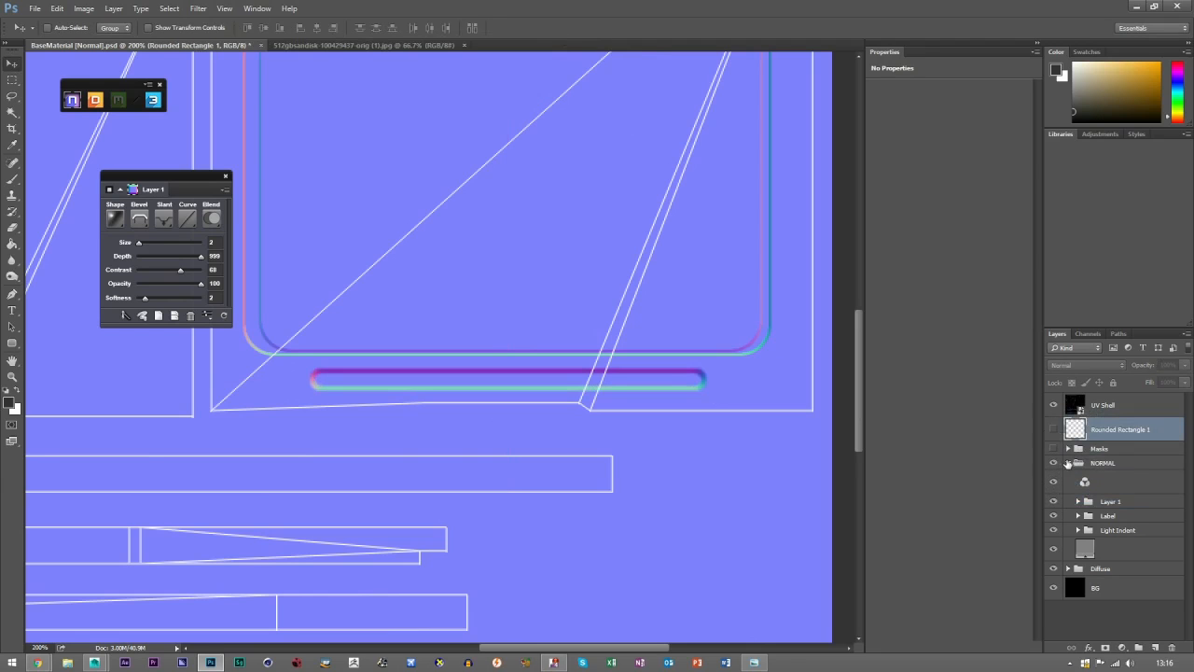
{"action": "left_click", "coordinate": [1054, 463]}
{"action": "left_click", "coordinate": [1068, 463]}
{"action": "left_click", "coordinate": [1054, 429]}
Rename the rounded rectangle layer "Lower Indent" and put it into the Masks group.
{"action": "double_click", "coordinate": [1120, 429]}
{"action": "type", "text": "Low"}
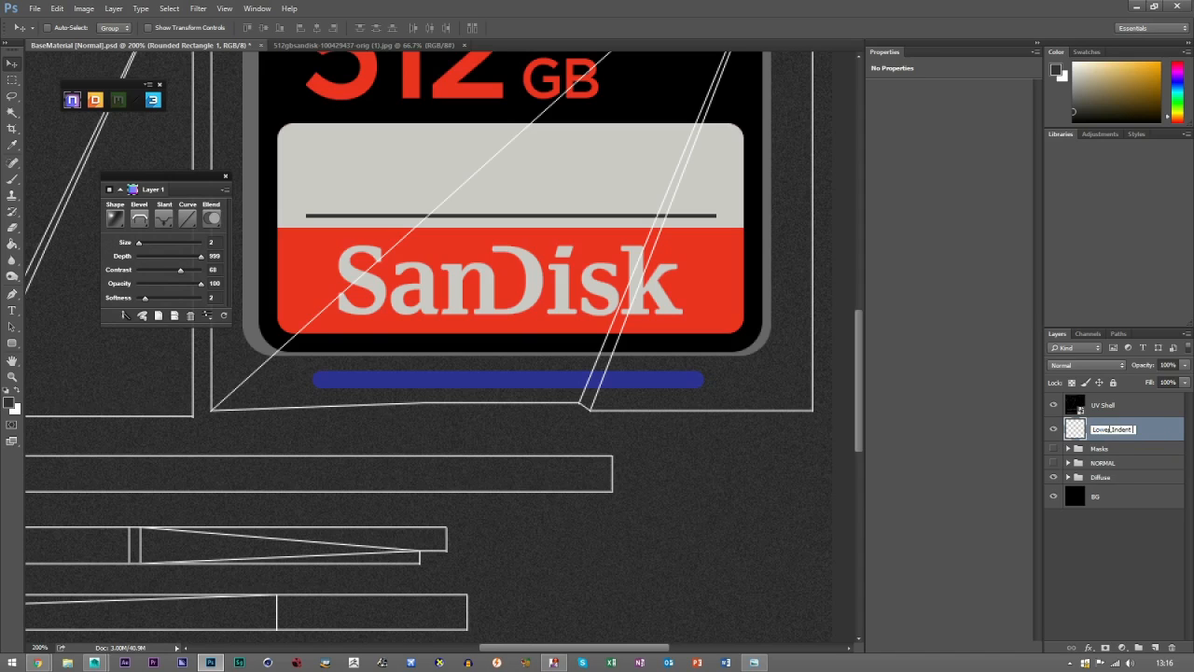
{"action": "type", "text": "er Indent"}
{"action": "double_click", "coordinate": [1115, 429]}
{"action": "left_click_drag", "start_coordinate": [1134, 430], "coordinate": [1097, 450]}
{"action": "key", "text": "ctrl+c"}
{"action": "left_click", "coordinate": [1145, 440]}
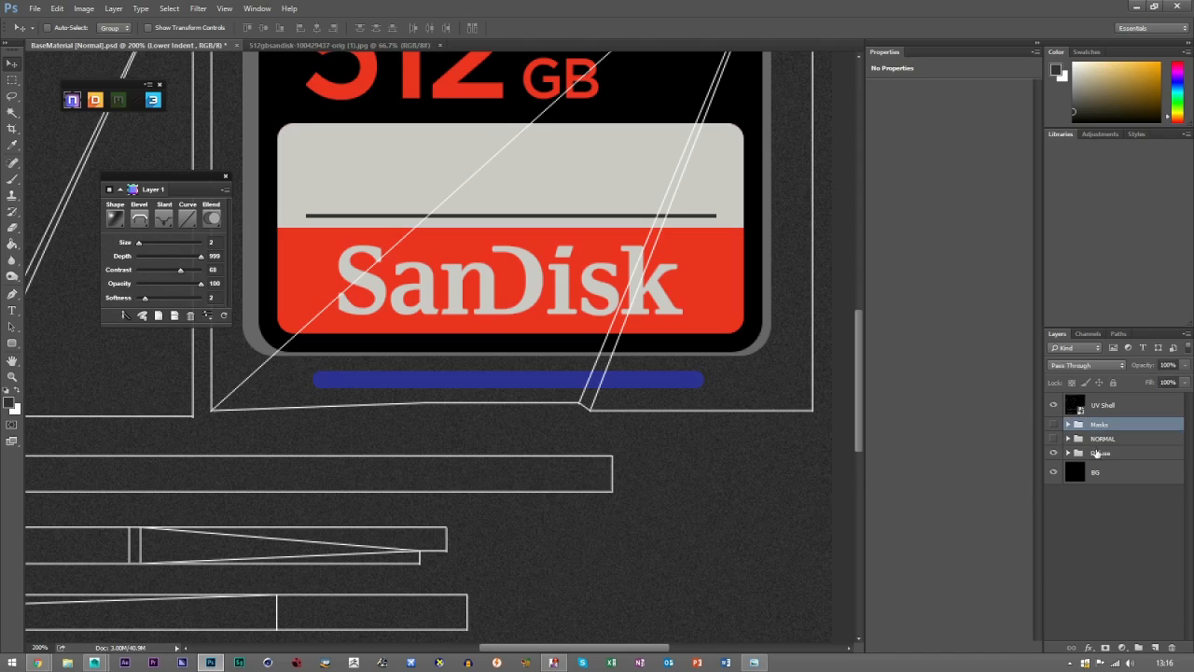
Rename the Layer 1 group inside the NORMAL group as "Lower Indent".
{"action": "left_click", "coordinate": [1068, 440]}
{"action": "double_click", "coordinate": [1108, 475]}
{"action": "key", "text": "ctrl+v"}
{"action": "left_click", "coordinate": [1129, 603]}
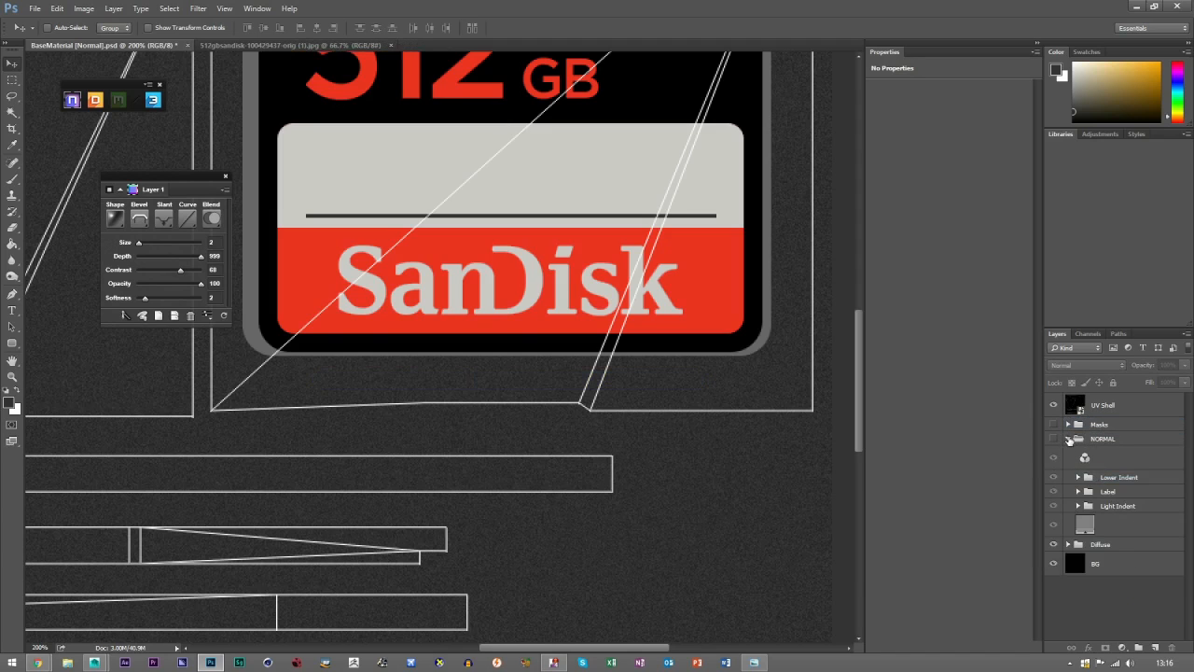
{"action": "left_click", "coordinate": [1068, 438]}
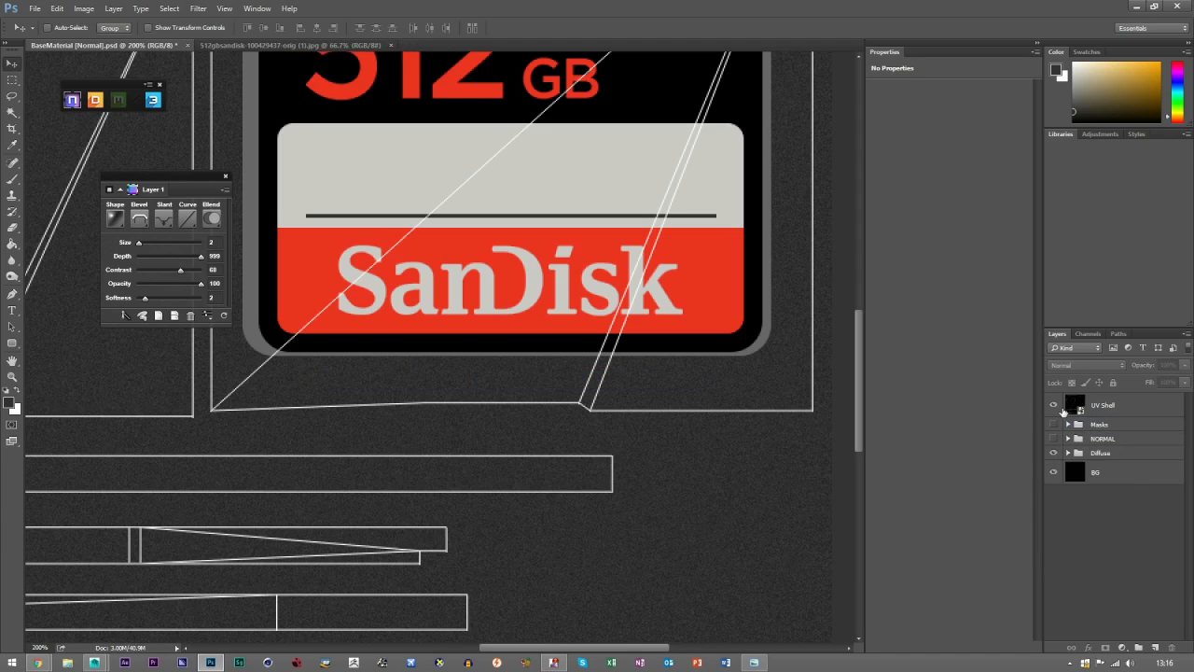
Compare the whole texture with the reference photos of the card's front and its gold contacts.
{"action": "left_click", "coordinate": [12, 376]}
{"action": "left_click", "coordinate": [357, 27]}
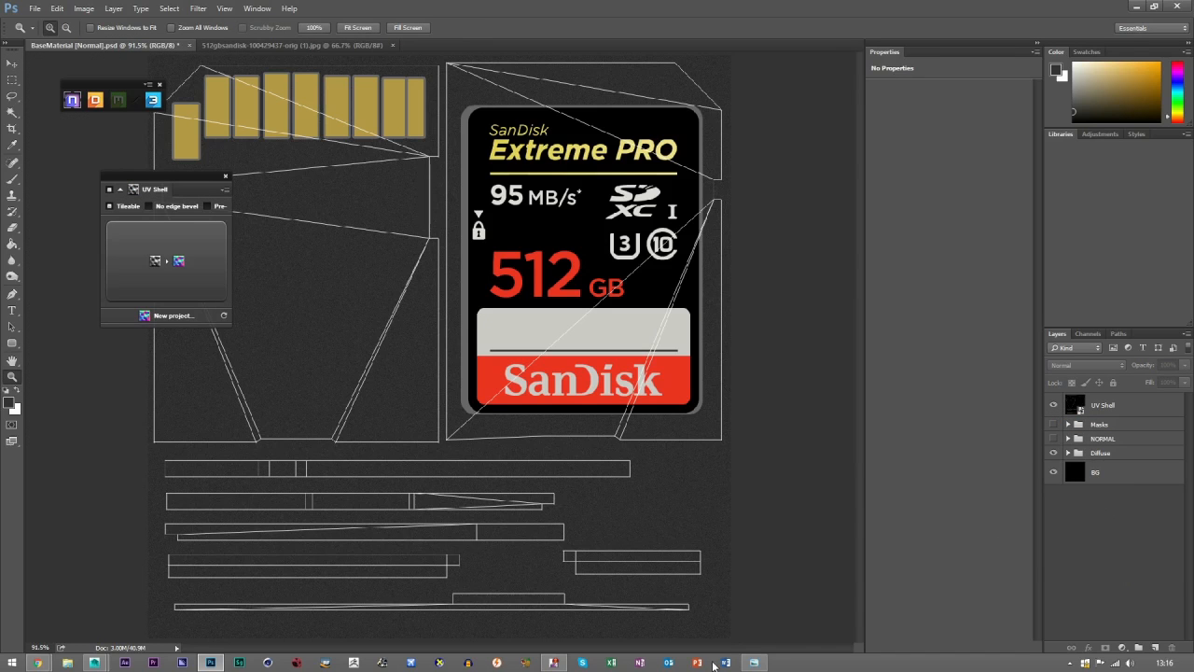
{"action": "left_click", "coordinate": [754, 663]}
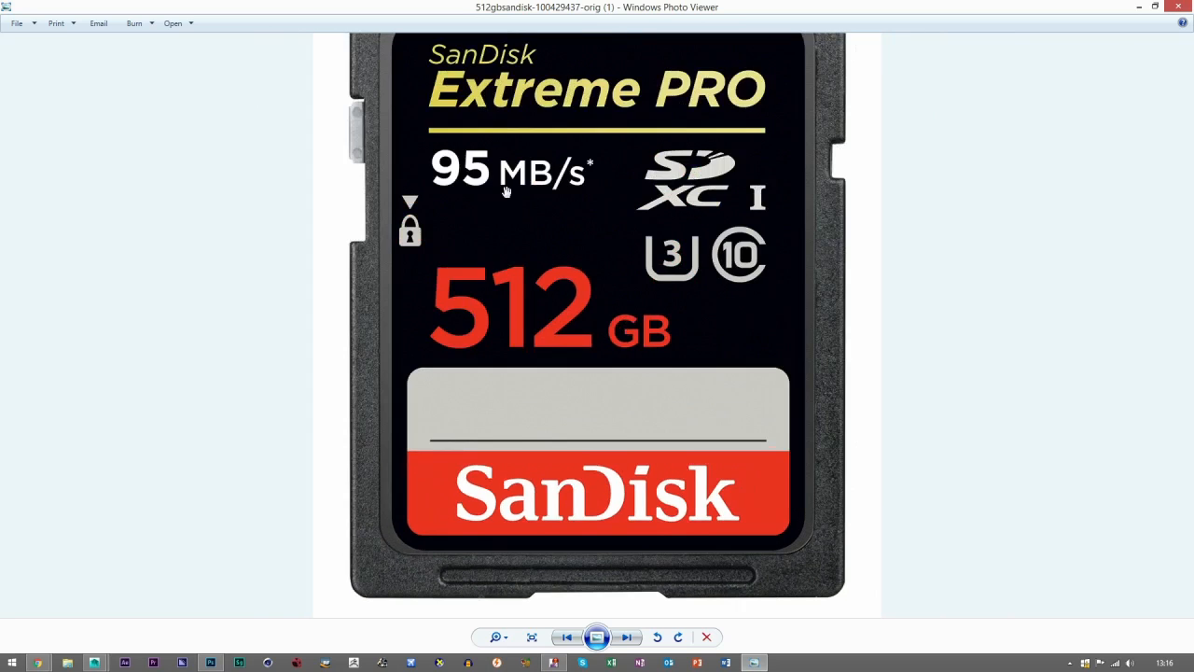
{"action": "left_click_drag", "start_coordinate": [505, 191], "coordinate": [466, 353]}
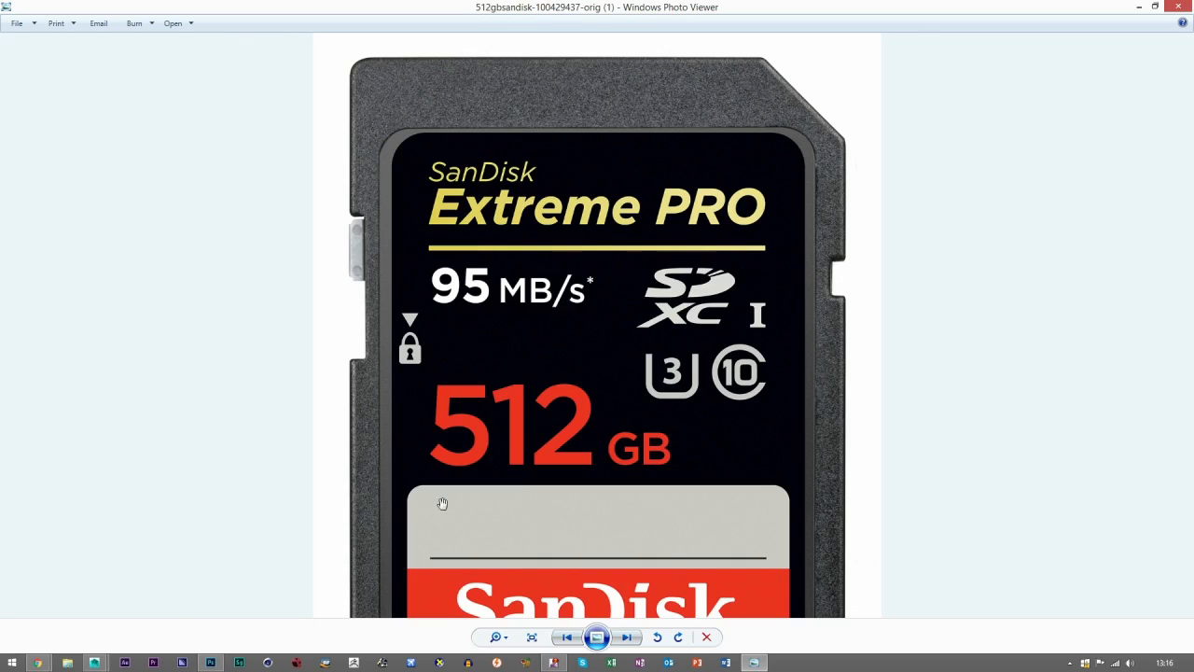
{"action": "left_click_drag", "start_coordinate": [442, 503], "coordinate": [442, 397]}
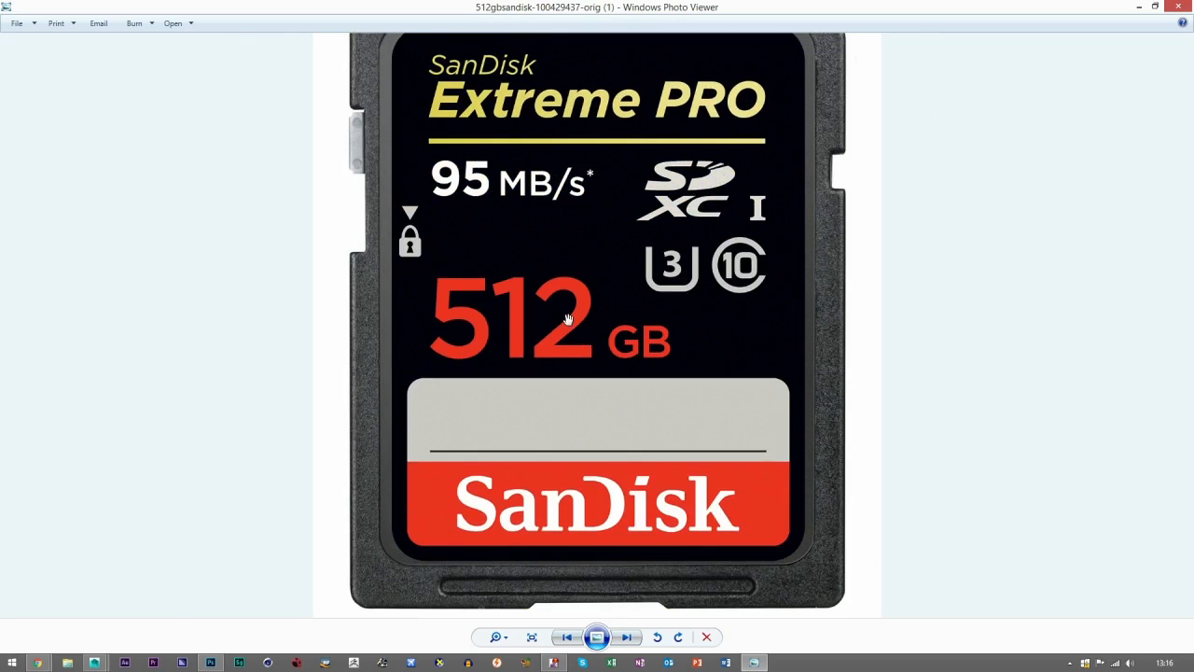
{"action": "key", "text": "Right"}
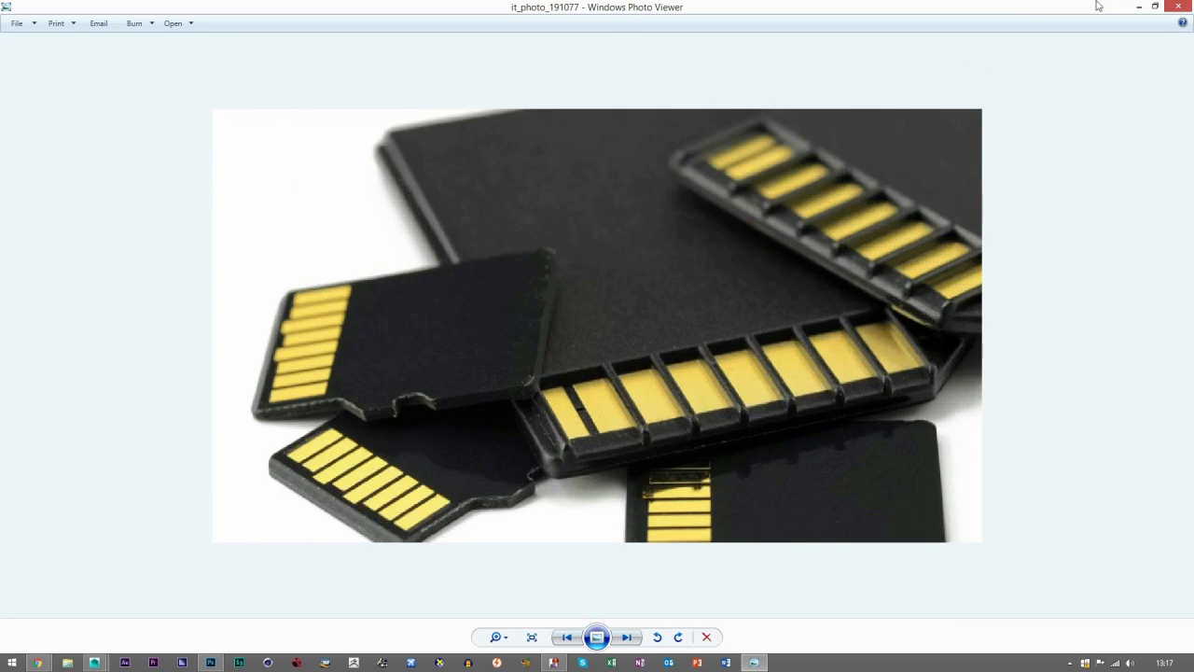
{"action": "left_click", "coordinate": [1139, 6]}
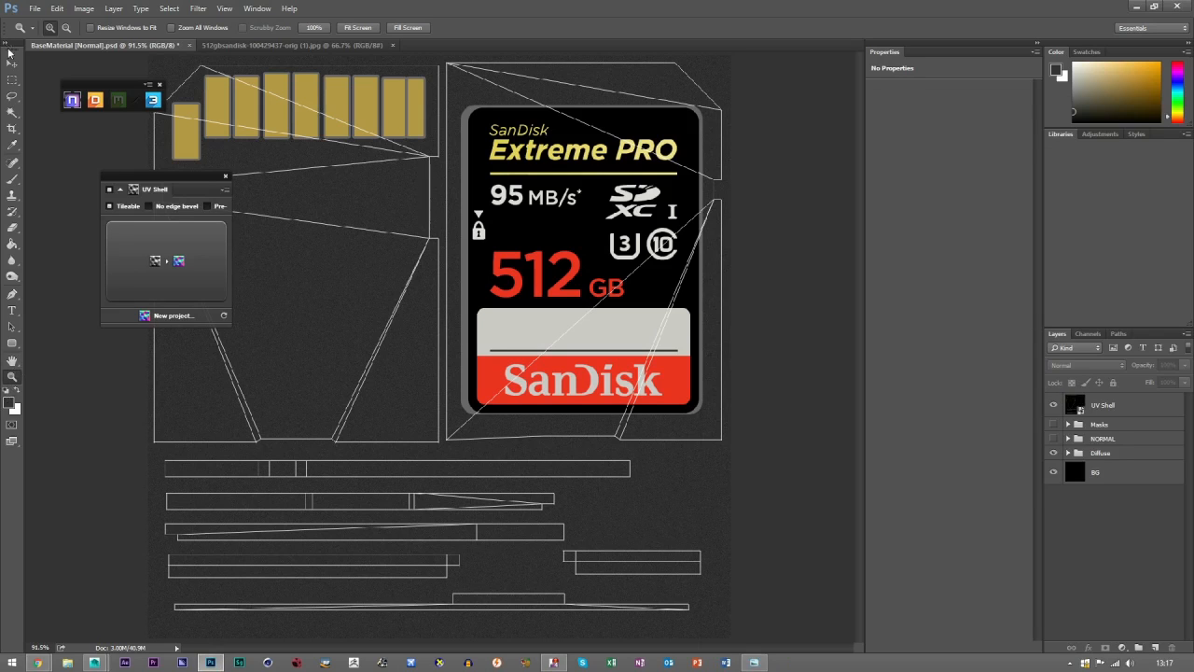
Move the NDO panel clear of the gold contacts on the card's back.
{"action": "left_click", "coordinate": [262, 142]}
{"action": "left_click", "coordinate": [237, 169]}
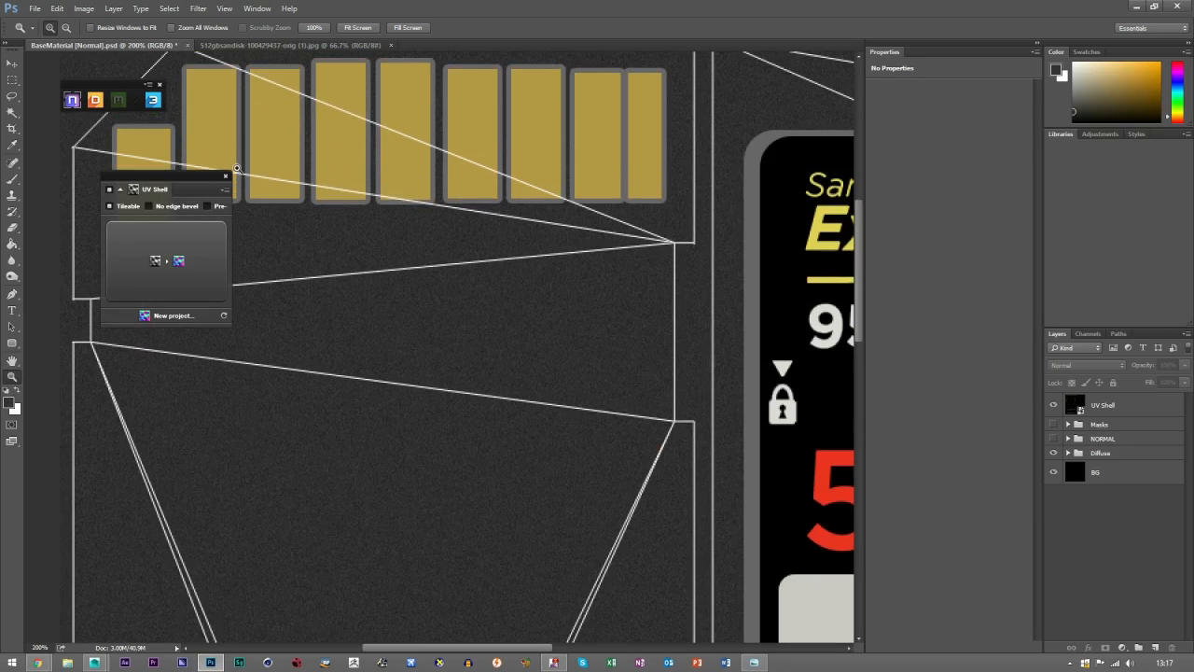
{"action": "left_click", "coordinate": [299, 123]}
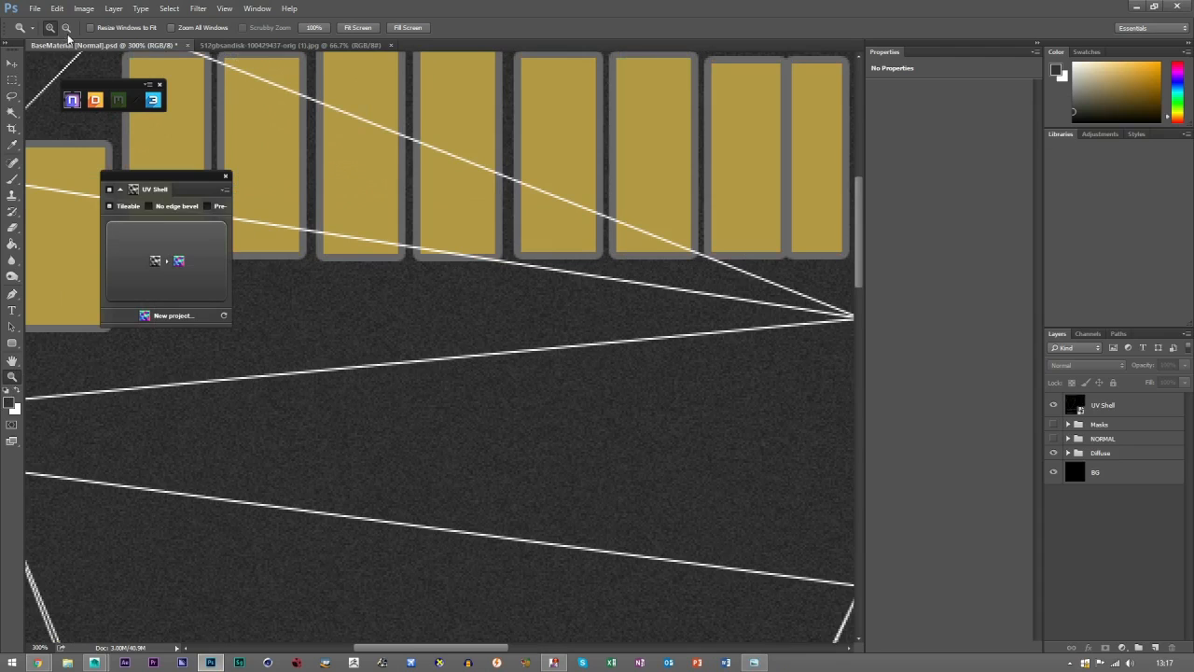
{"action": "left_click", "coordinate": [567, 154], "text": "alt"}
{"action": "left_click_drag", "start_coordinate": [492, 227], "coordinate": [485, 282]}
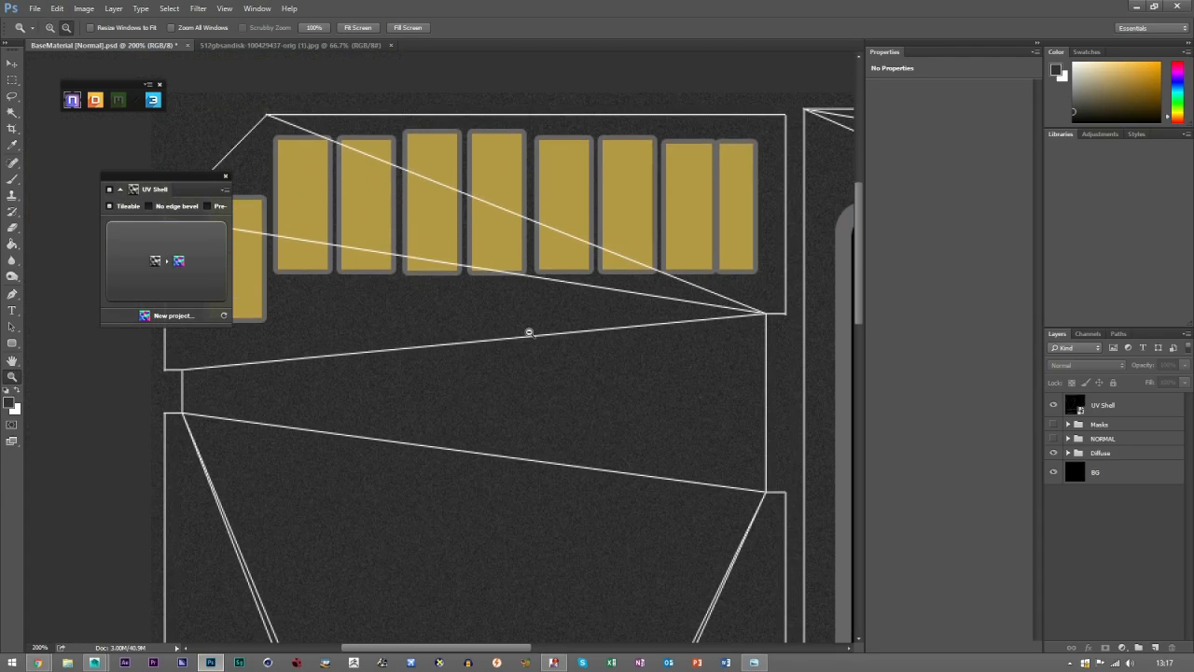
{"action": "left_click", "coordinate": [12, 63]}
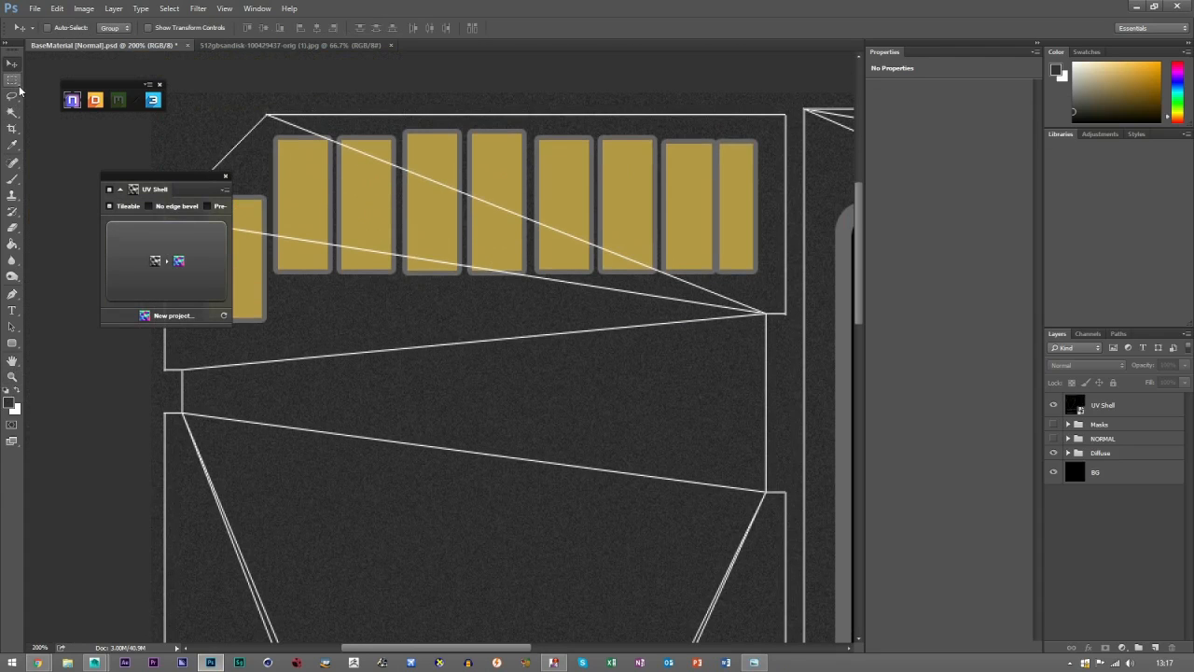
{"action": "left_click_drag", "start_coordinate": [128, 179], "coordinate": [45, 268]}
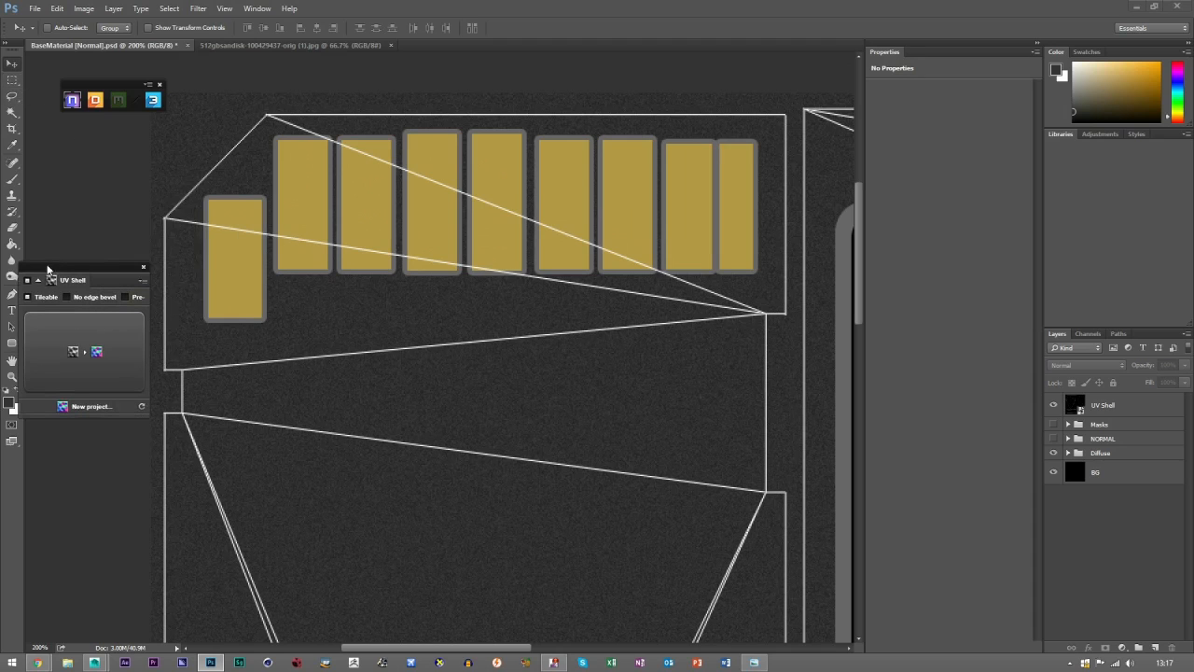
Delete the Layer 2 copy 5 layer with the grey outlines behind the gold contacts in the Diffuse group.
{"action": "left_click", "coordinate": [1052, 405]}
{"action": "left_click", "coordinate": [1051, 406]}
{"action": "left_click", "coordinate": [1068, 455]}
{"action": "scroll", "coordinate": [1126, 559], "scroll_direction": "down", "scroll_amount": 2}
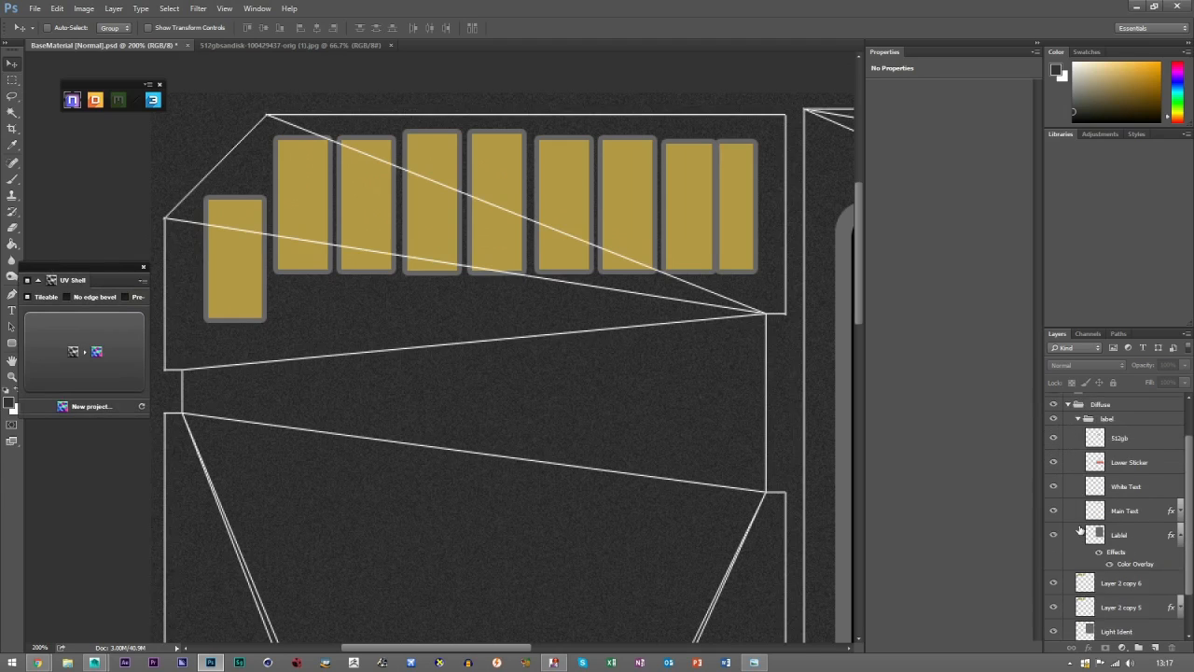
{"action": "left_click", "coordinate": [1078, 420]}
{"action": "left_click", "coordinate": [1077, 420]}
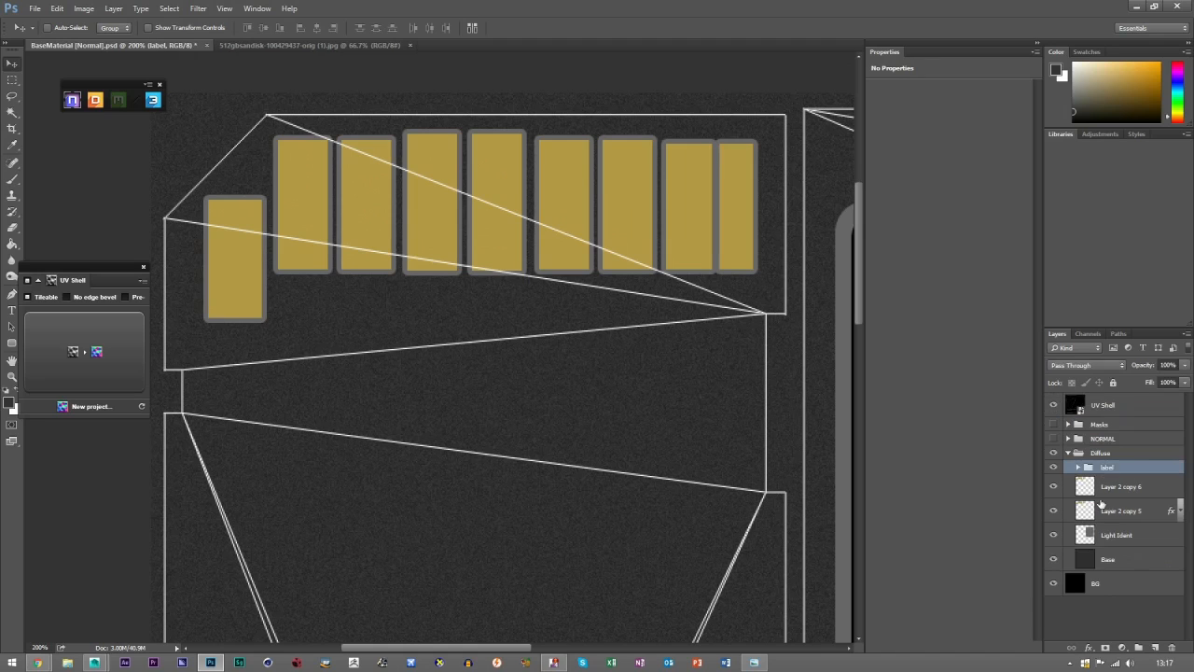
{"action": "left_click", "coordinate": [1085, 511]}
{"action": "key", "text": "Delete"}
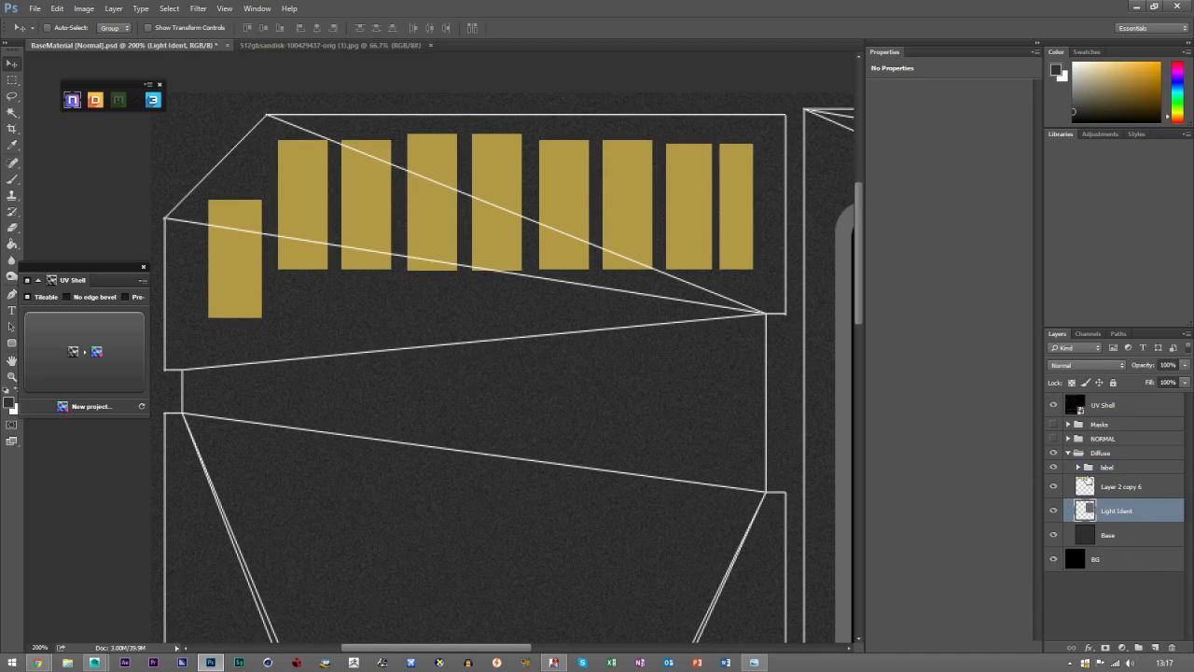
{"action": "left_click", "coordinate": [1087, 488]}
{"action": "left_click", "coordinate": [1053, 487]}
{"action": "left_click", "coordinate": [1053, 487]}
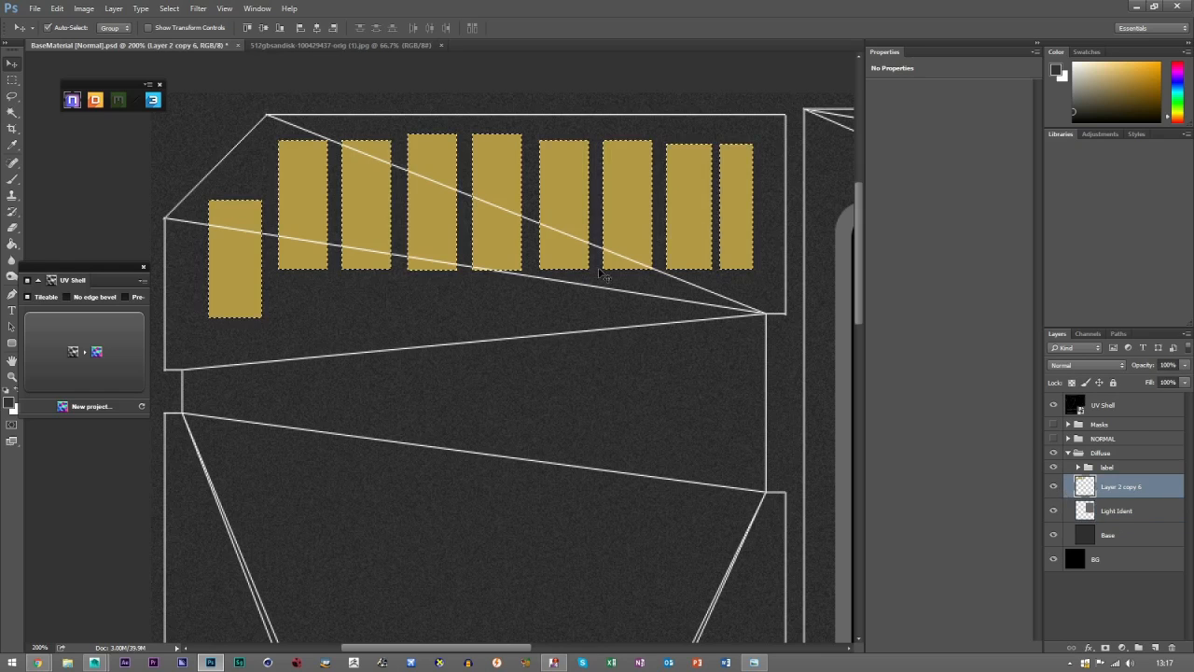
{"action": "left_click", "coordinate": [1085, 486], "text": "ctrl"}
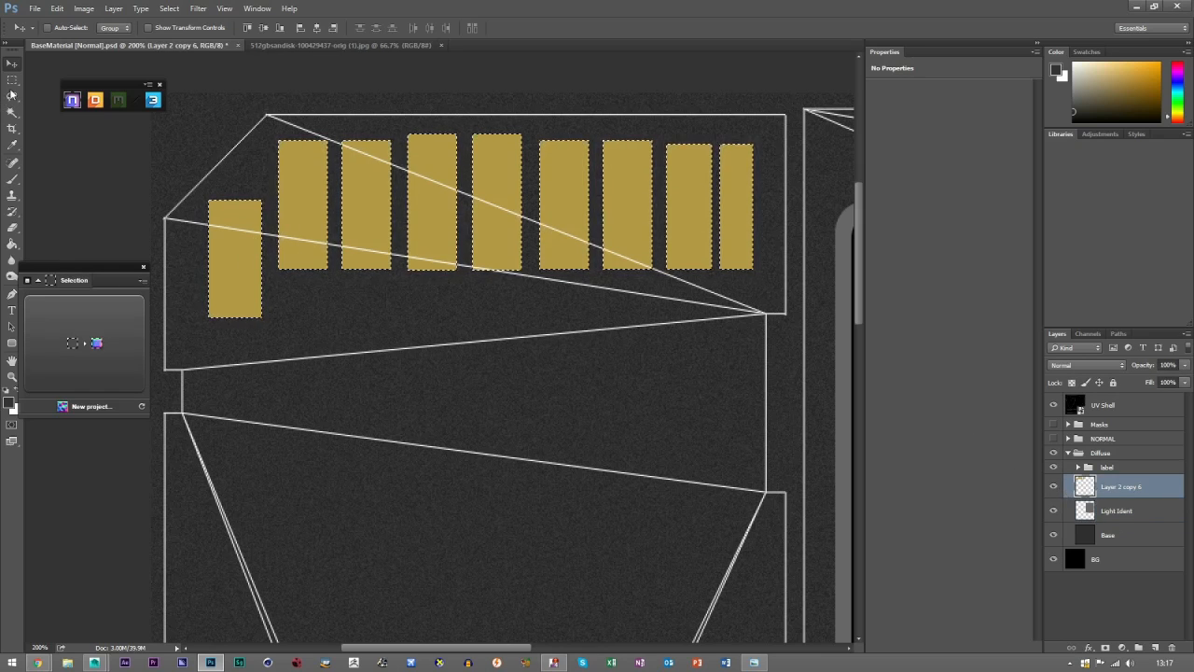
{"action": "key", "text": "ctrl+d"}
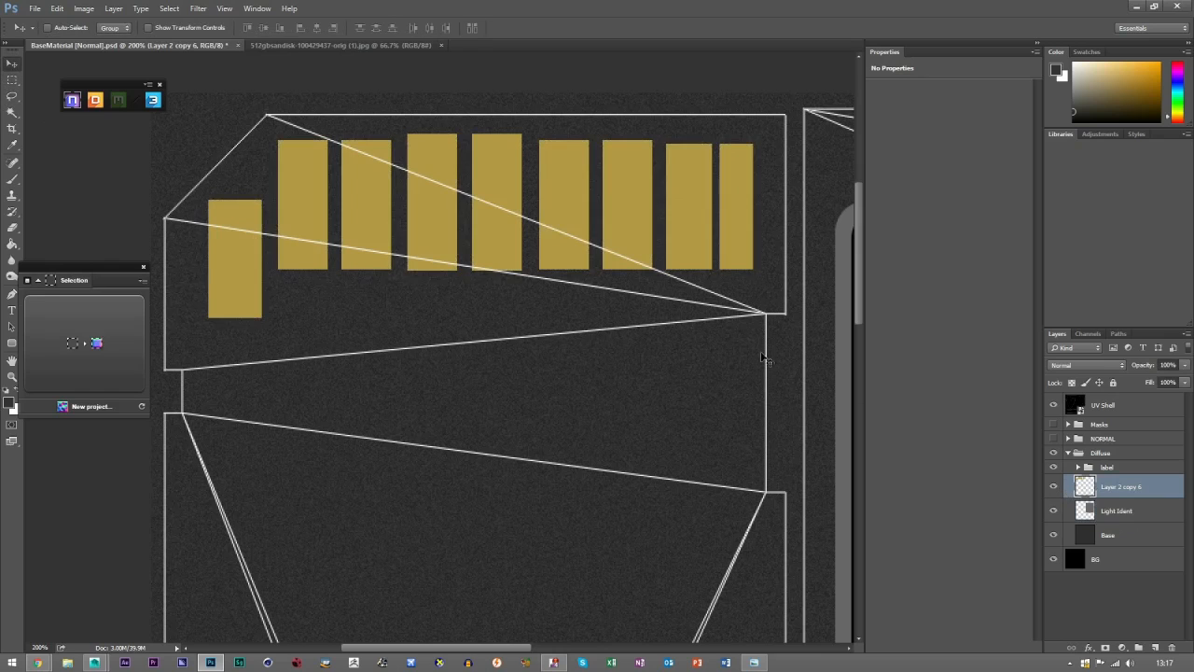
Duplicate the gold contacts layer above the Masks group and convert the contact shapes to an NDO normal.
{"action": "left_click_drag", "start_coordinate": [1100, 487], "coordinate": [1104, 417]}
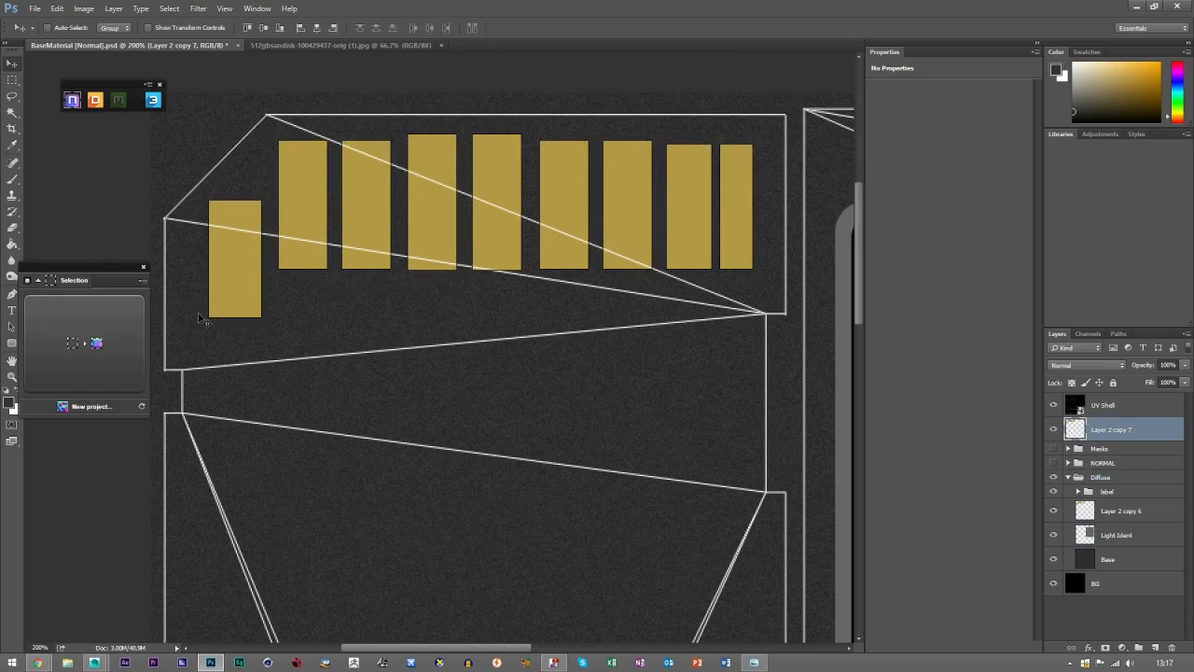
{"action": "left_click", "coordinate": [52, 323]}
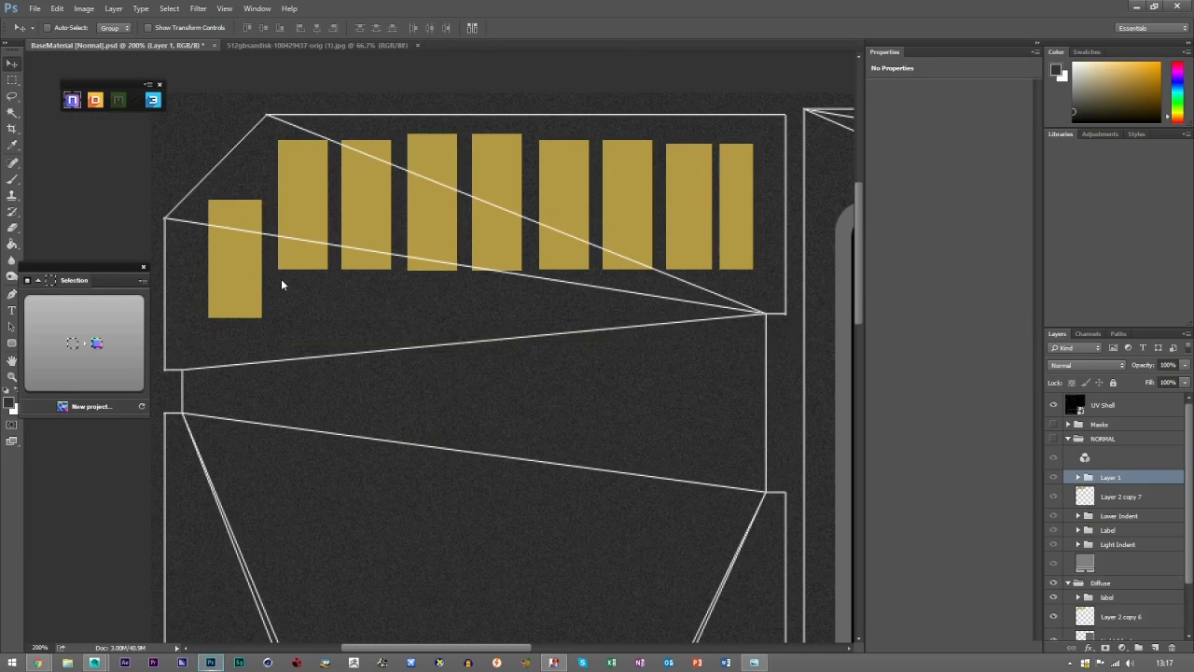
Set the gold contacts normal's slant to Down and its size to 3 in NDO.
{"action": "left_click", "coordinate": [82, 310]}
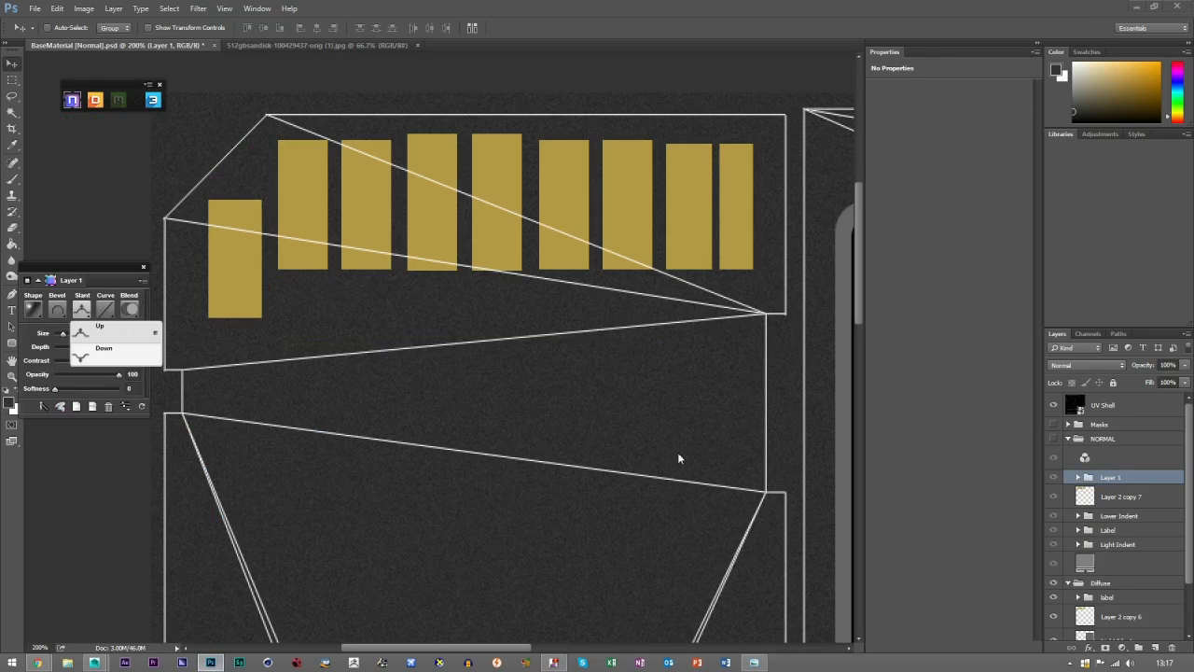
{"action": "left_click", "coordinate": [93, 352]}
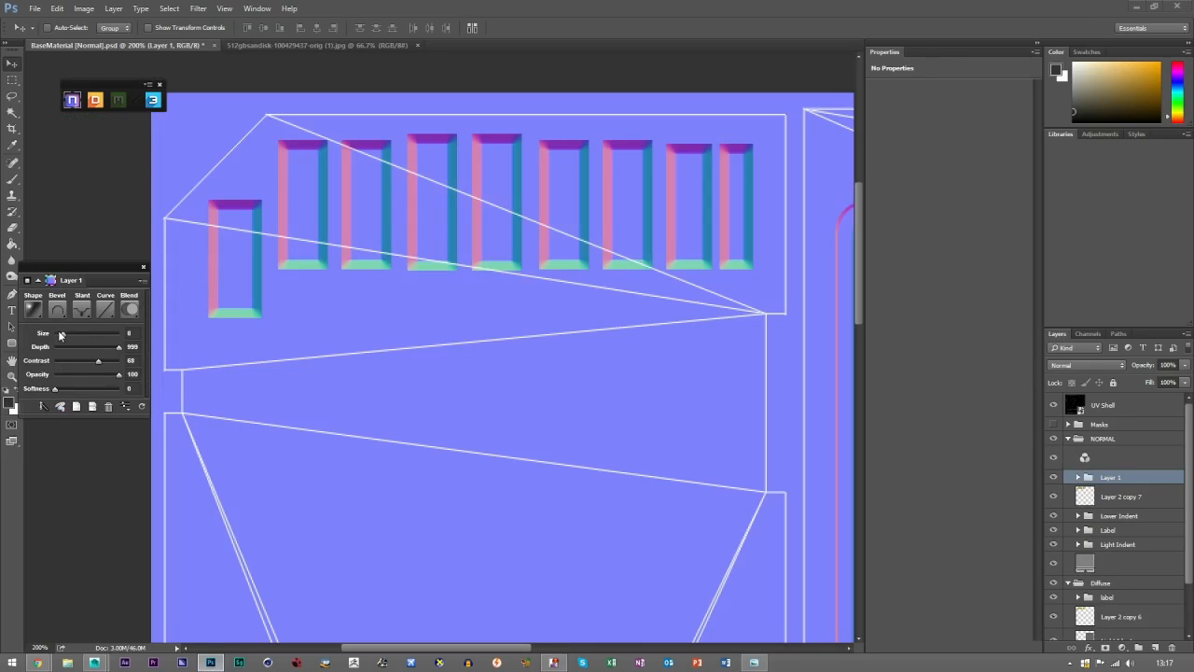
{"action": "left_click_drag", "start_coordinate": [60, 333], "coordinate": [54, 334]}
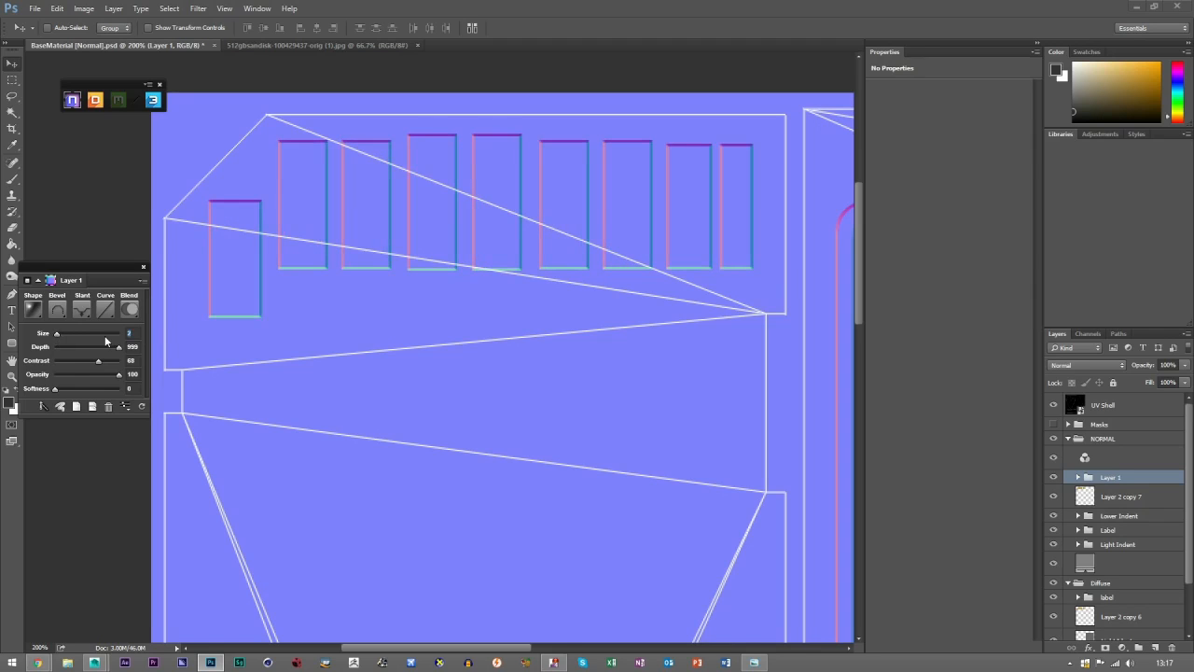
{"action": "type", "text": "3"}
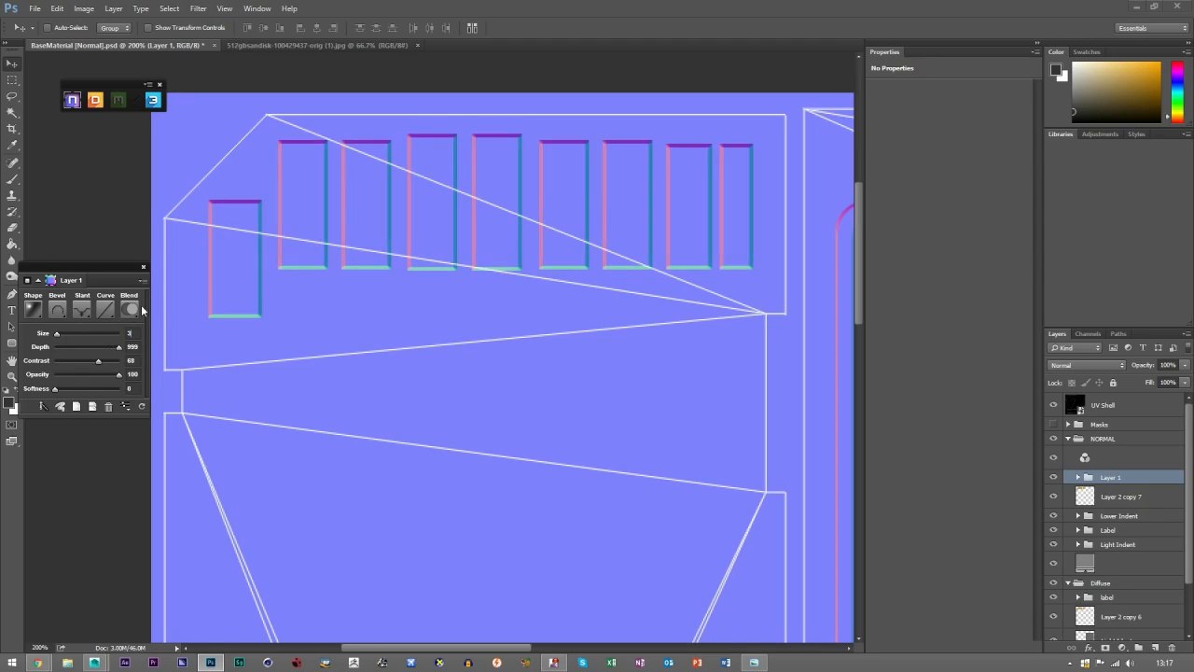
Hide the UV Shell layer and fit the whole normal map on screen.
{"action": "left_click", "coordinate": [1054, 405]}
{"action": "scroll", "coordinate": [312, 288], "scroll_direction": "down", "scroll_amount": 2}
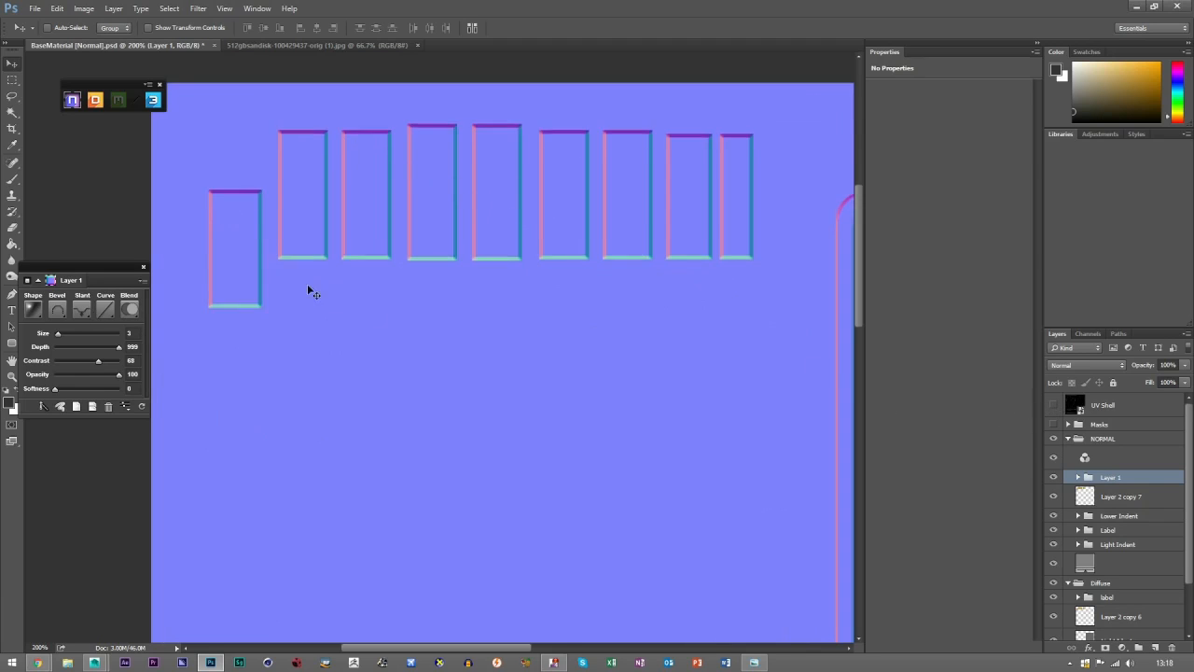
{"action": "left_click", "coordinate": [12, 375]}
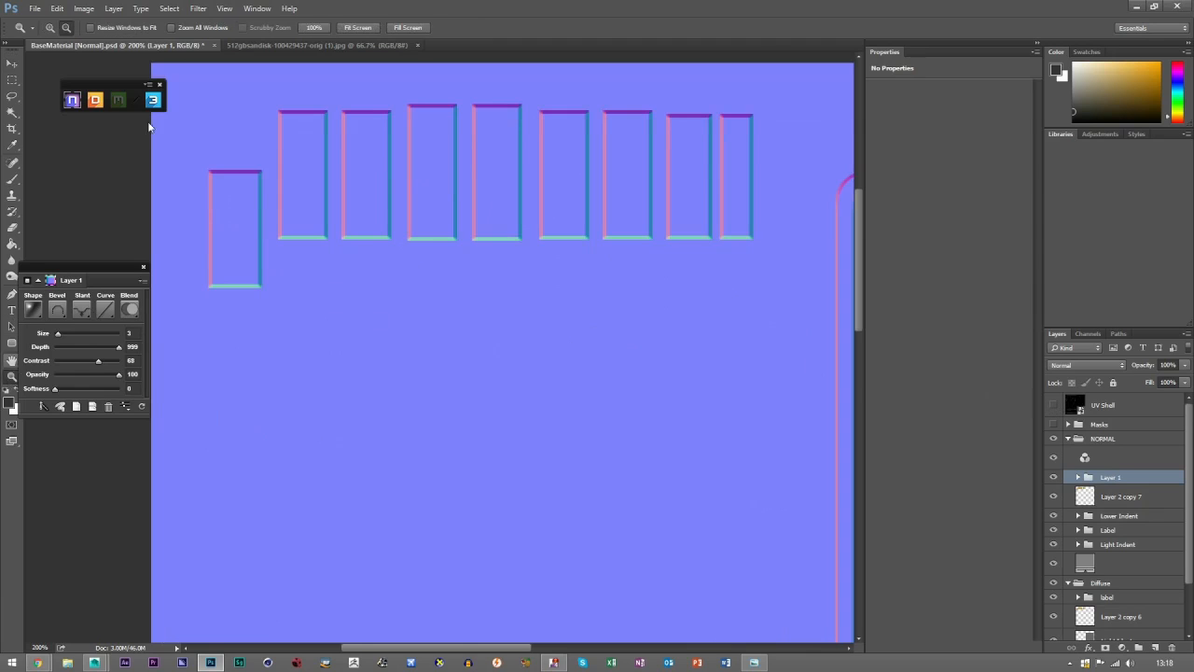
{"action": "left_click", "coordinate": [362, 27]}
{"action": "left_click", "coordinate": [12, 62]}
Start saving the normal map as a new file in Targa format on the Desktop.
{"action": "left_click", "coordinate": [35, 9]}
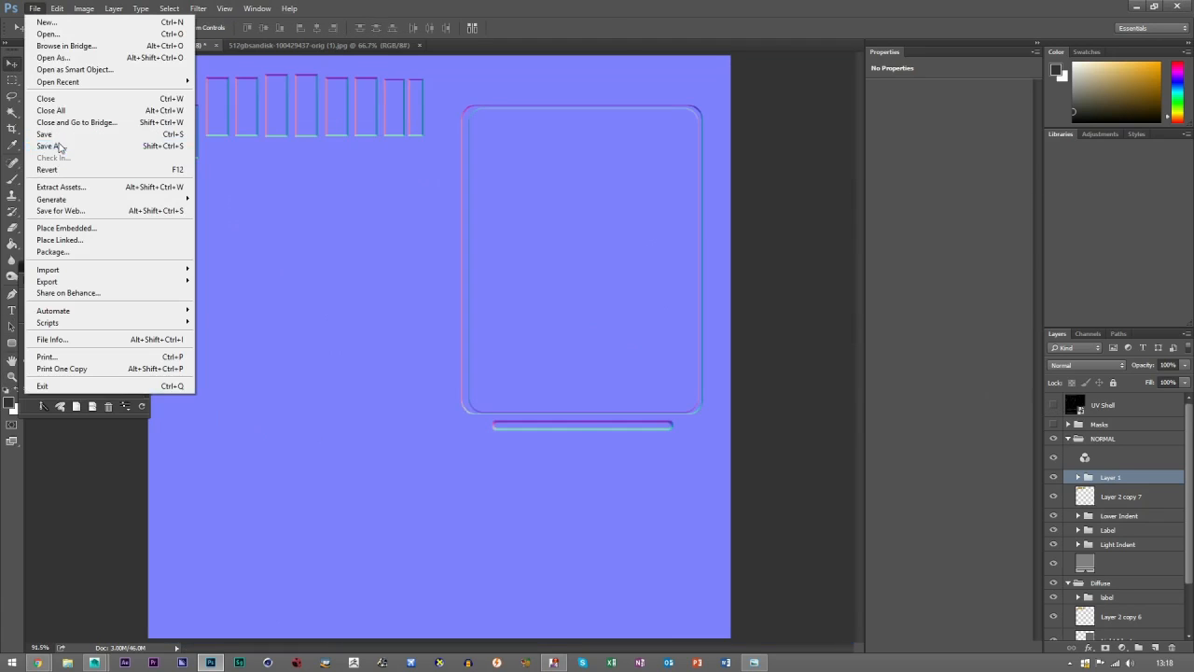
{"action": "left_click", "coordinate": [53, 146]}
{"action": "left_click", "coordinate": [126, 379]}
{"action": "left_click", "coordinate": [118, 577]}
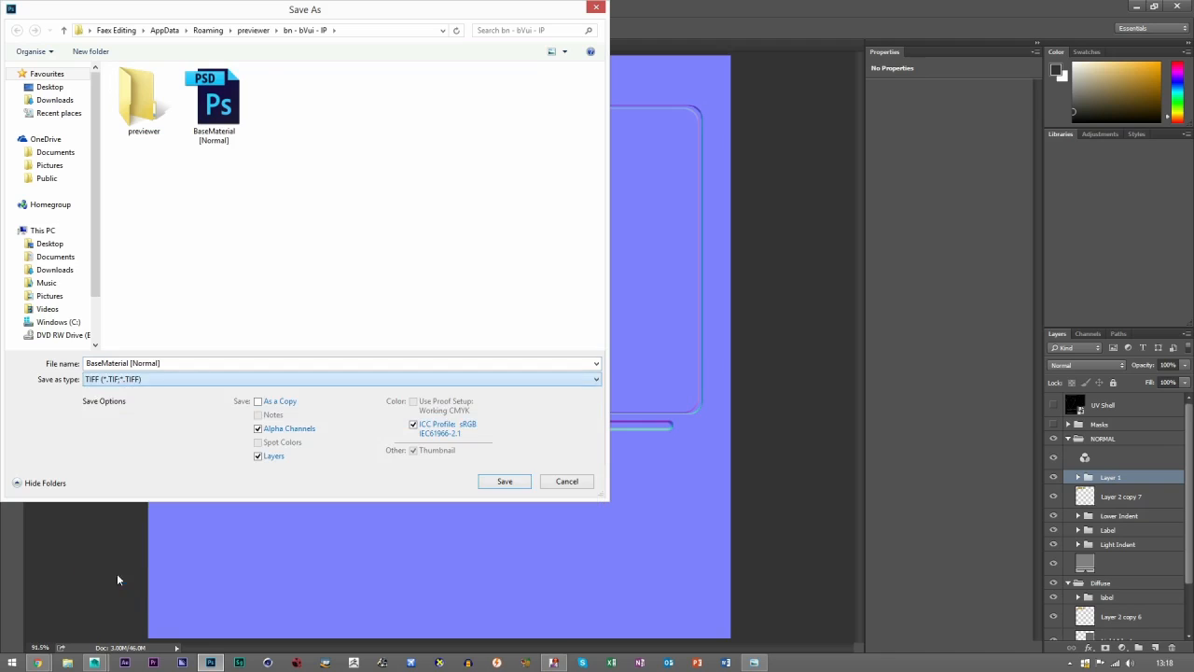
{"action": "left_click", "coordinate": [127, 379]}
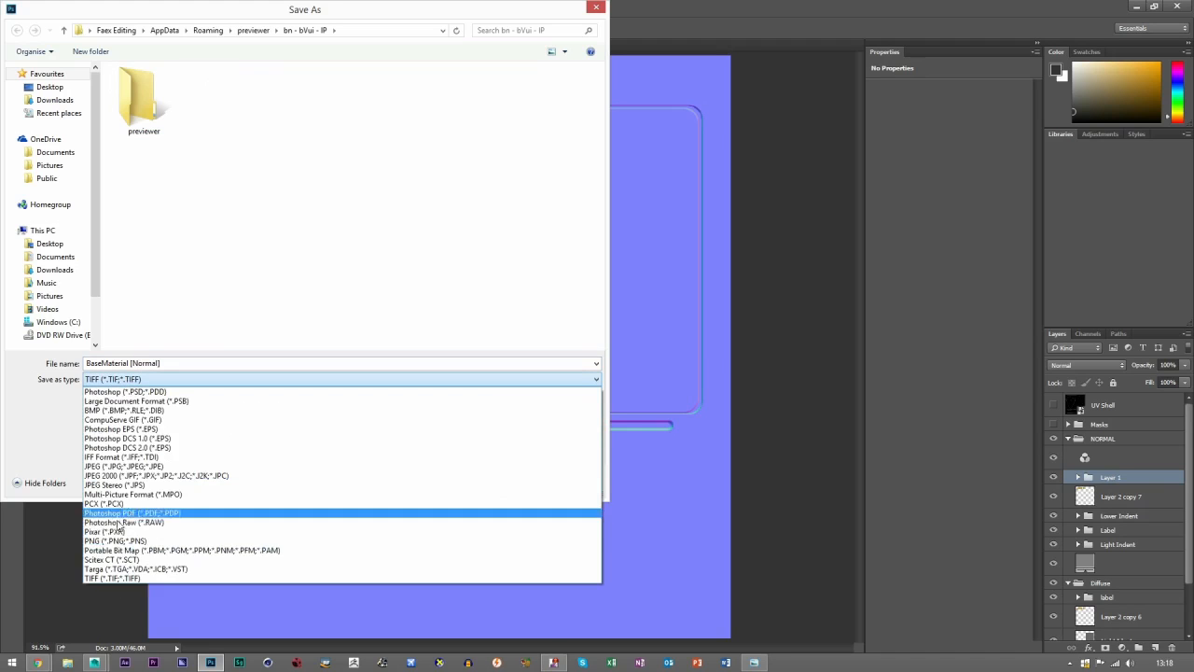
{"action": "left_click", "coordinate": [121, 564]}
{"action": "left_click", "coordinate": [67, 86]}
Name the Targa file SD CARD Normal and save it, accepting the Targa options.
{"action": "left_click", "coordinate": [167, 361]}
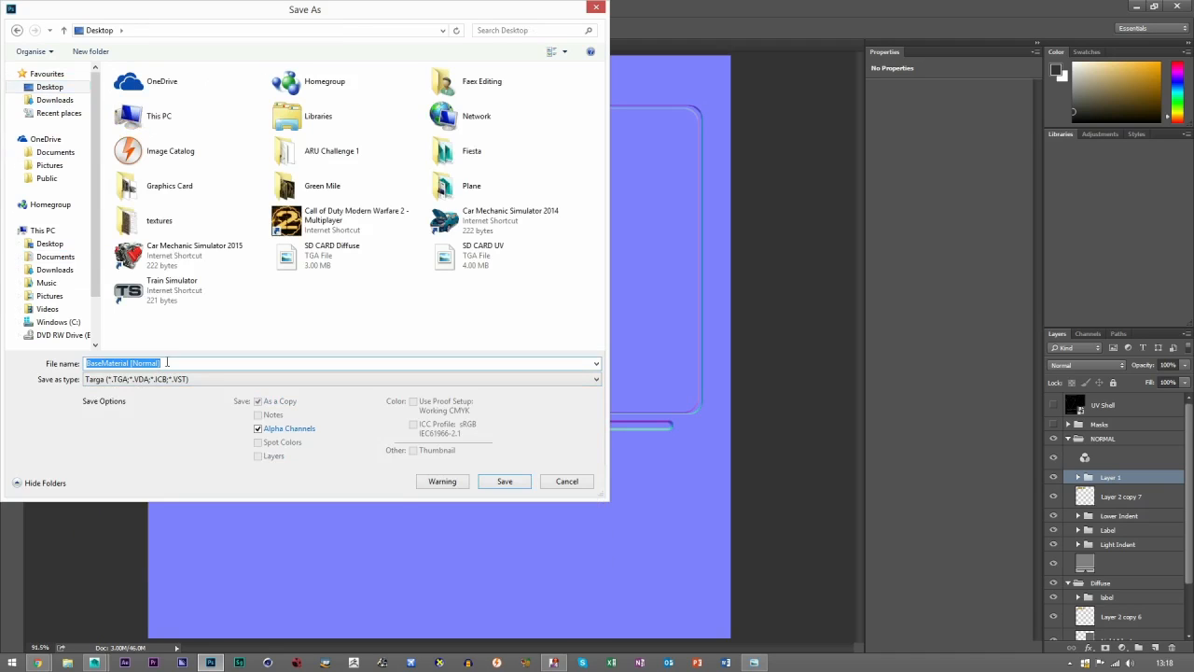
{"action": "type", "text": "SD CA"}
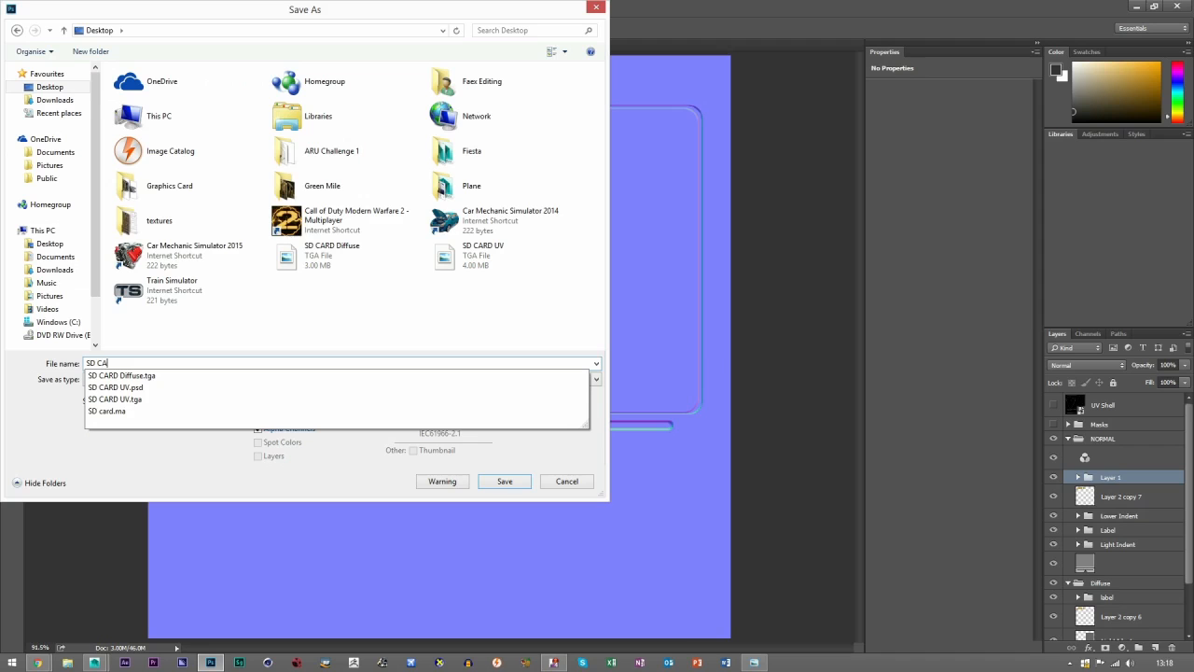
{"action": "type", "text": "RD Normal"}
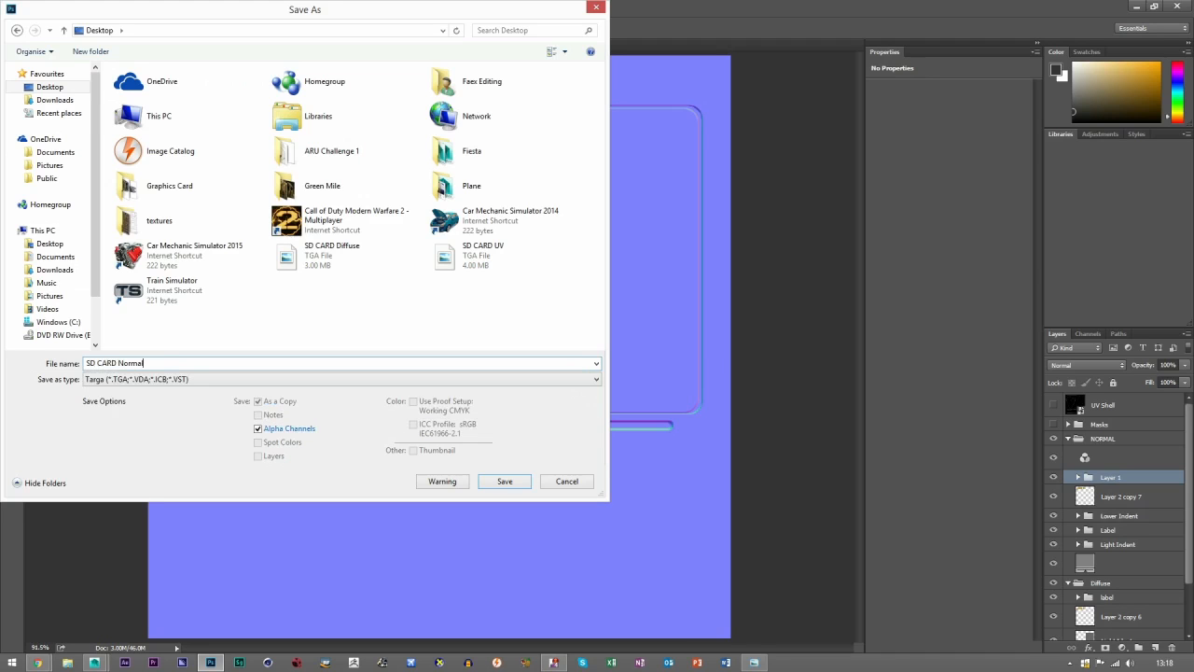
{"action": "left_click", "coordinate": [494, 479]}
{"action": "left_click", "coordinate": [673, 275]}
Switch to Maya, select the SD card model and set the viewport renderer to Legacy High Quality Viewport.
{"action": "mouse_move", "coordinate": [93, 662]}
{"action": "left_click", "coordinate": [224, 597]}
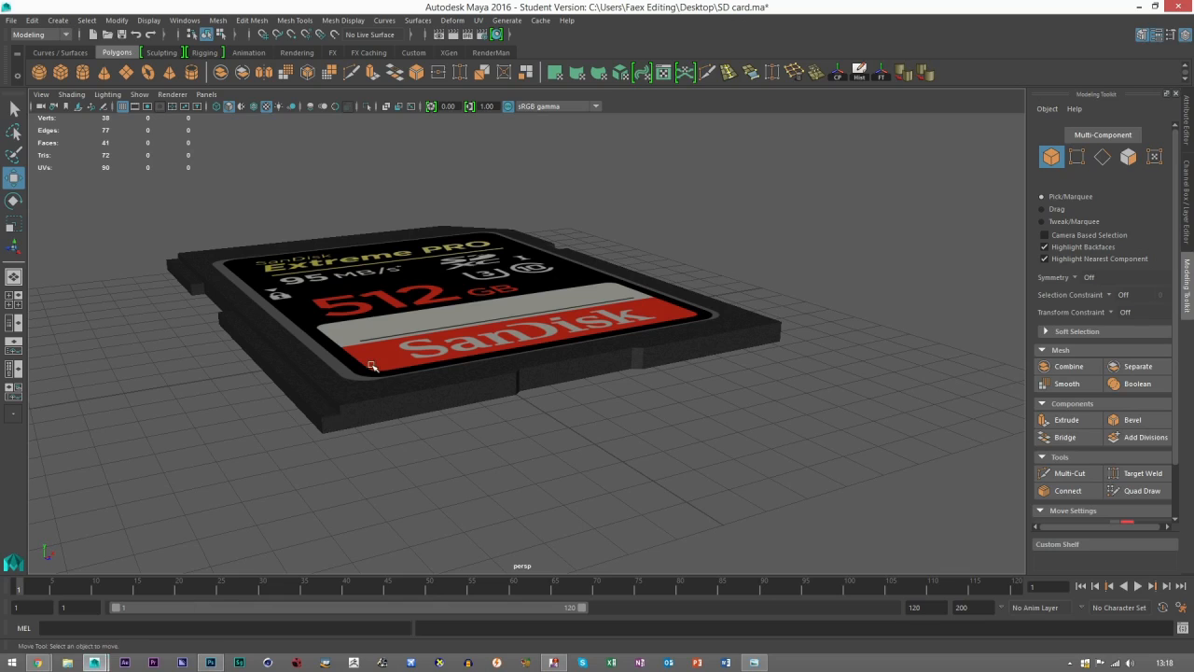
{"action": "left_click", "coordinate": [172, 95]}
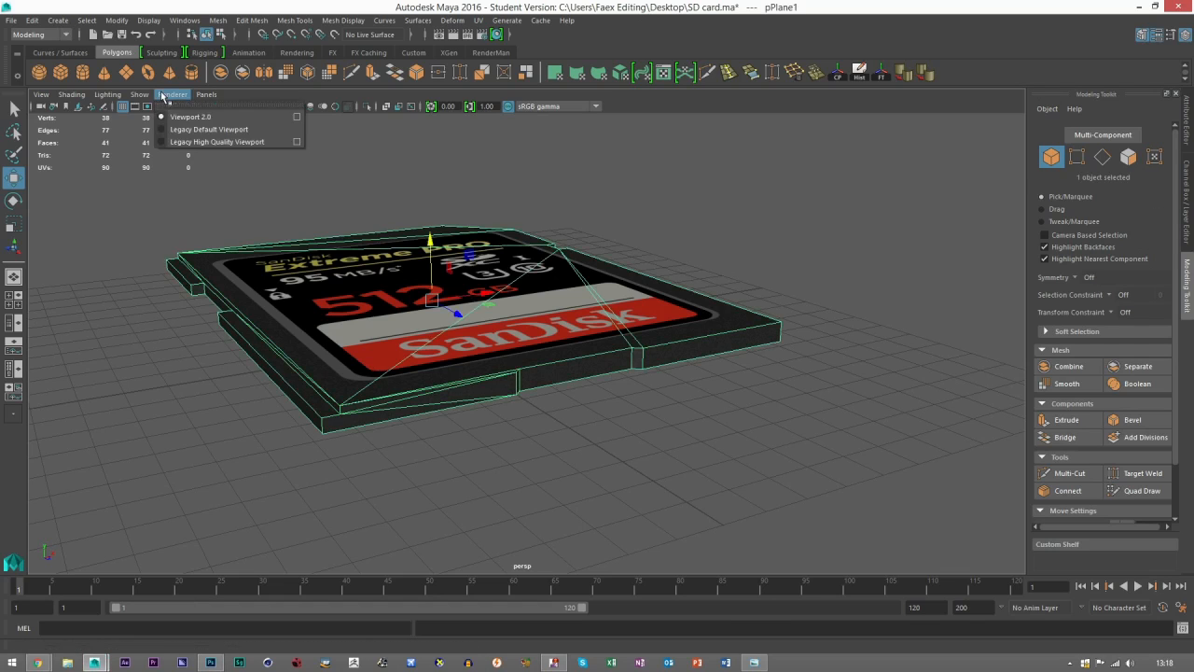
{"action": "left_click", "coordinate": [177, 142]}
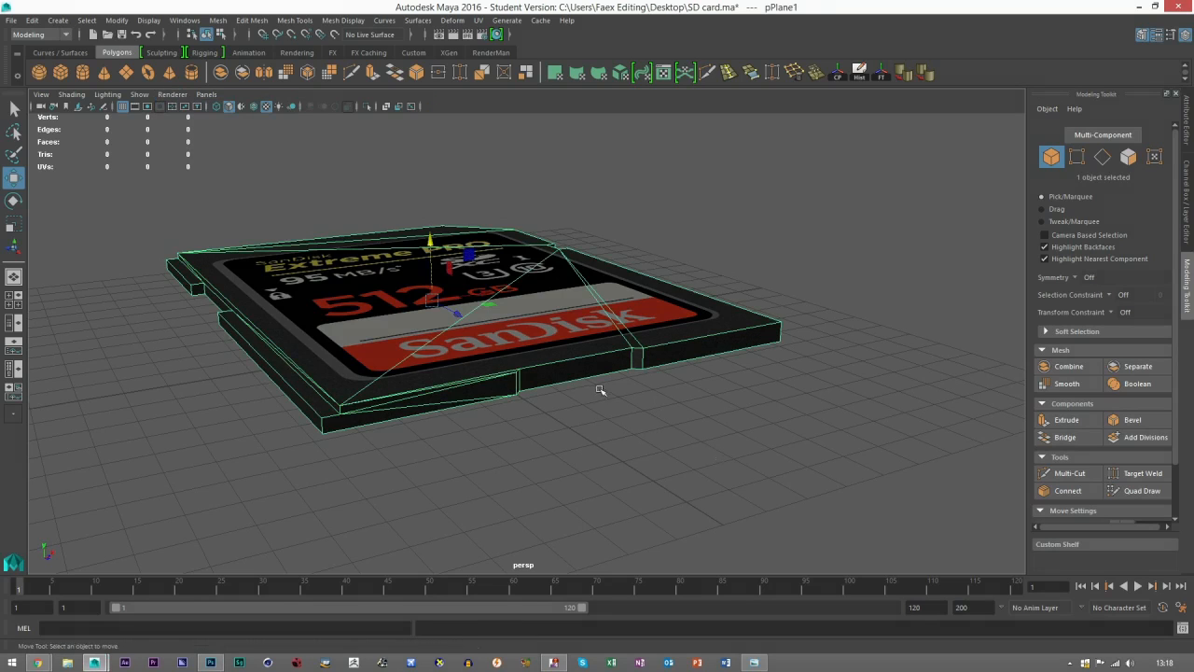
{"action": "left_click_drag", "start_coordinate": [600, 389], "coordinate": [555, 446]}
Connect a File texture to the bump mapping of blinn1 and set its bump node to be used as a normal map.
{"action": "left_click", "coordinate": [1187, 129]}
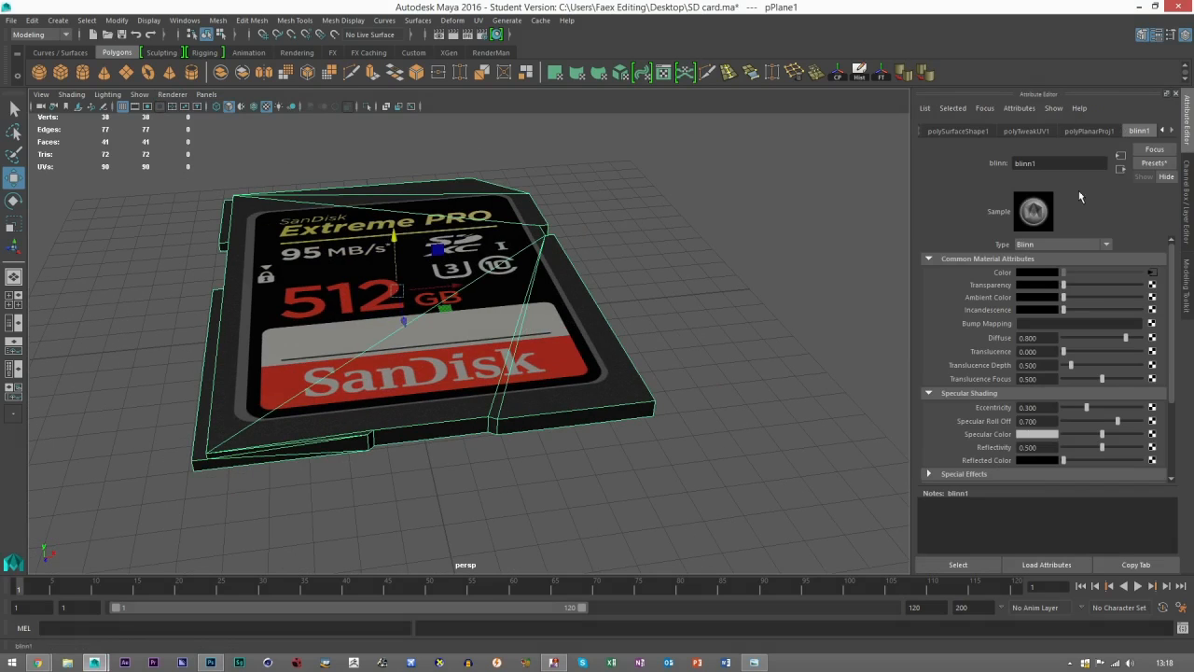
{"action": "left_click", "coordinate": [1152, 322]}
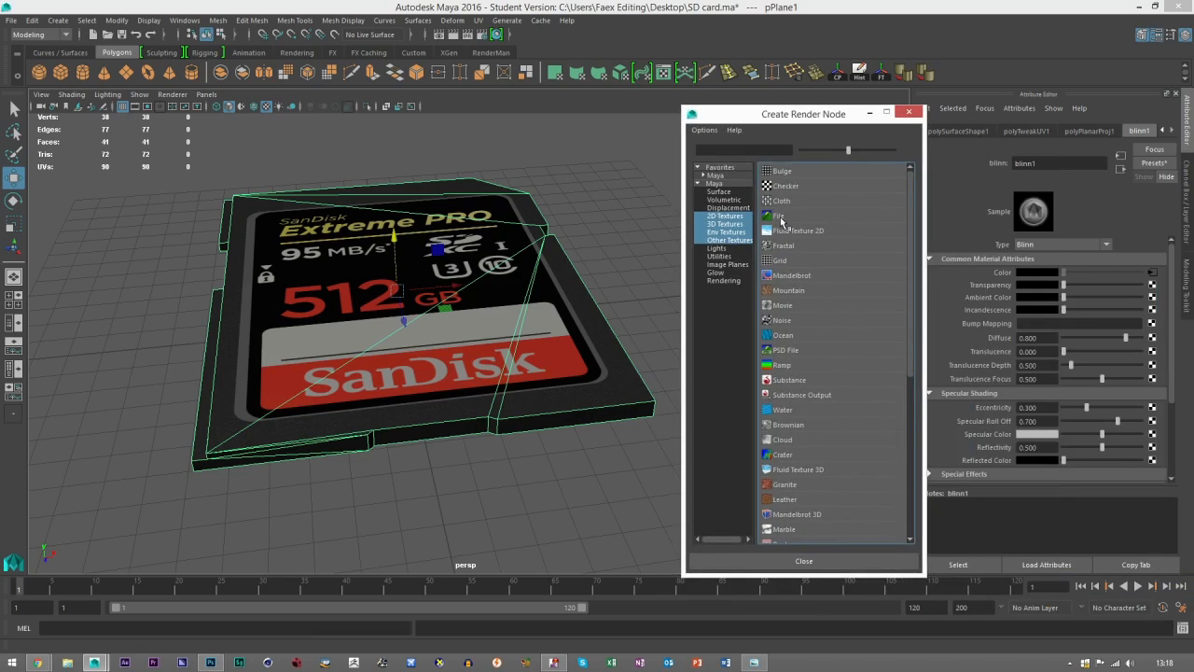
{"action": "left_click", "coordinate": [780, 217]}
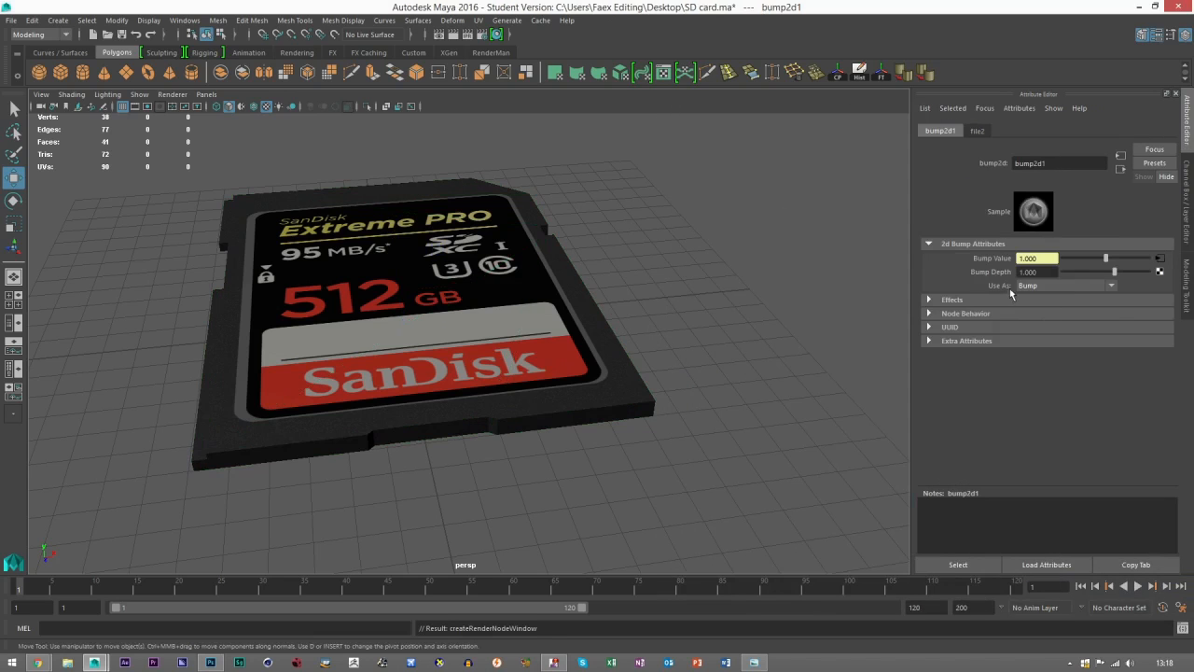
{"action": "left_click", "coordinate": [1027, 286]}
{"action": "left_click", "coordinate": [1044, 313]}
Load SD CARD Normal.tga from the Desktop as the image of the bump file texture.
{"action": "left_click", "coordinate": [1161, 260]}
{"action": "left_click", "coordinate": [1156, 302]}
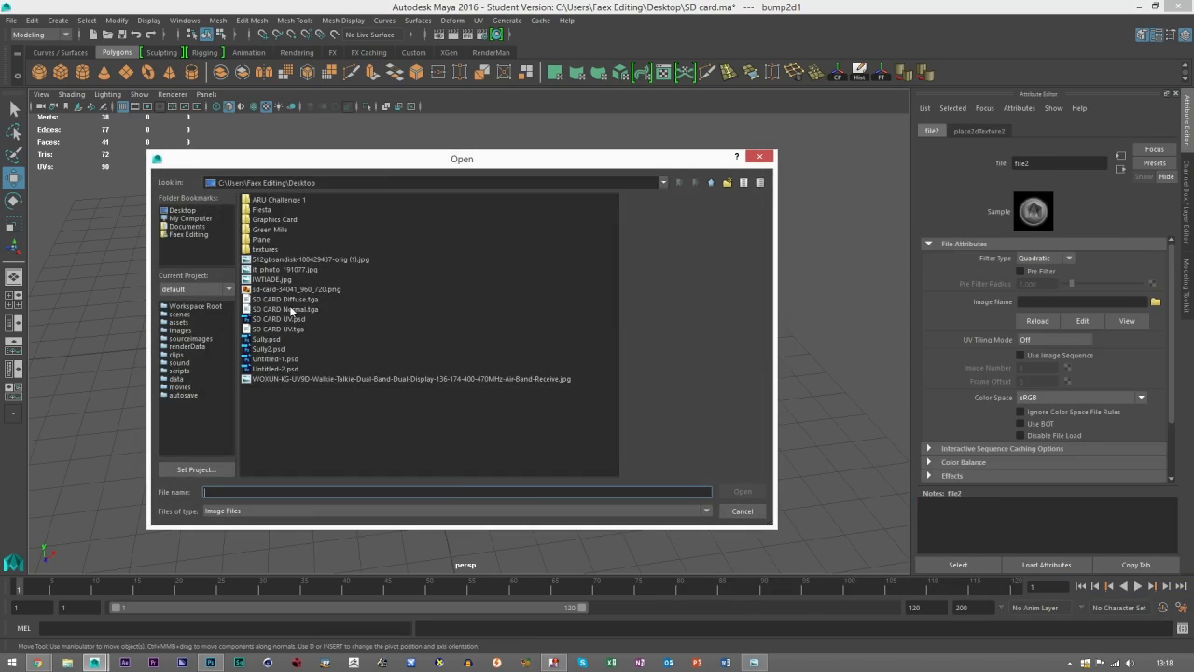
{"action": "double_click", "coordinate": [294, 310]}
{"action": "scroll", "coordinate": [402, 401], "scroll_direction": "down", "scroll_amount": 4}
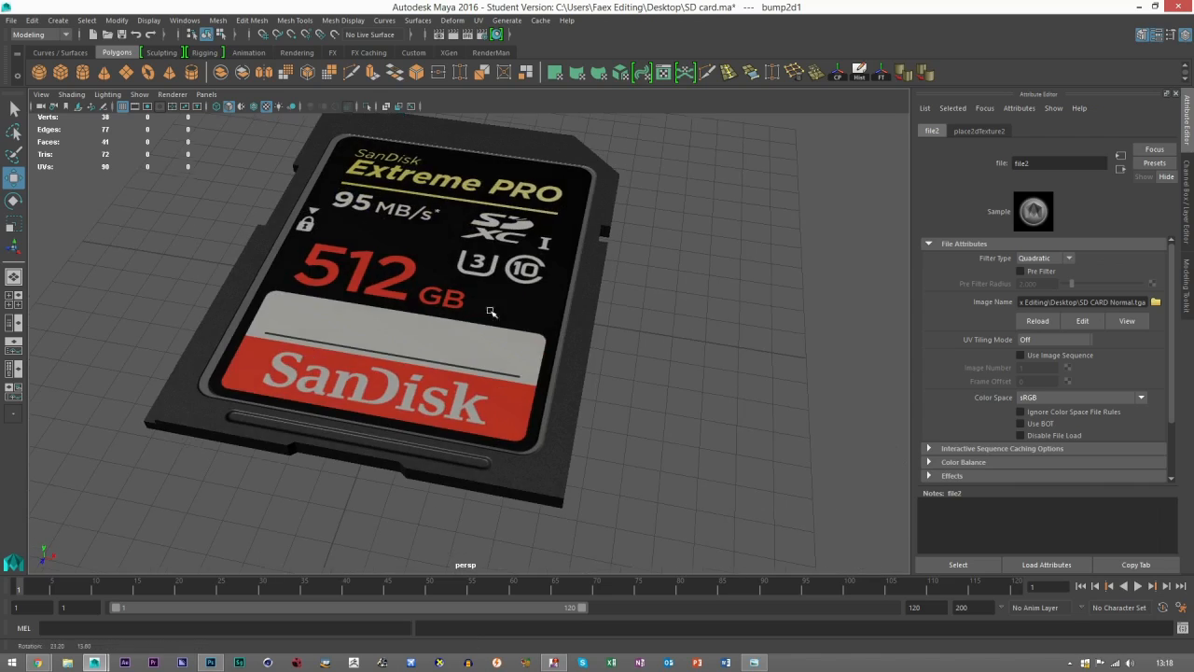
Examine the normal map on the card's front groove, the label edge and the gold contacts on the back.
{"action": "mouse_move", "coordinate": [402, 402]}
{"action": "left_mouse_down"}
{"action": "mouse_move", "coordinate": [422, 446]}
{"action": "mouse_move", "coordinate": [421, 416]}
{"action": "mouse_move", "coordinate": [405, 407]}
{"action": "left_mouse_up"}
{"action": "scroll", "coordinate": [393, 407], "scroll_direction": "up", "scroll_amount": 5}
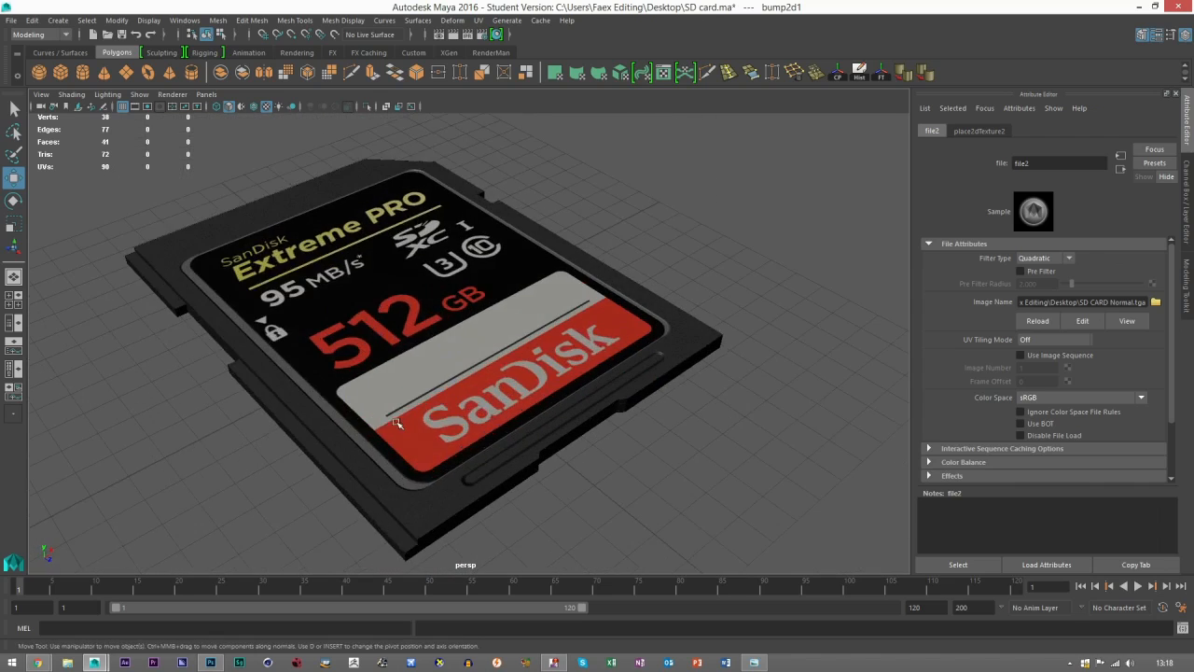
{"action": "left_click_drag", "start_coordinate": [336, 349], "coordinate": [421, 475]}
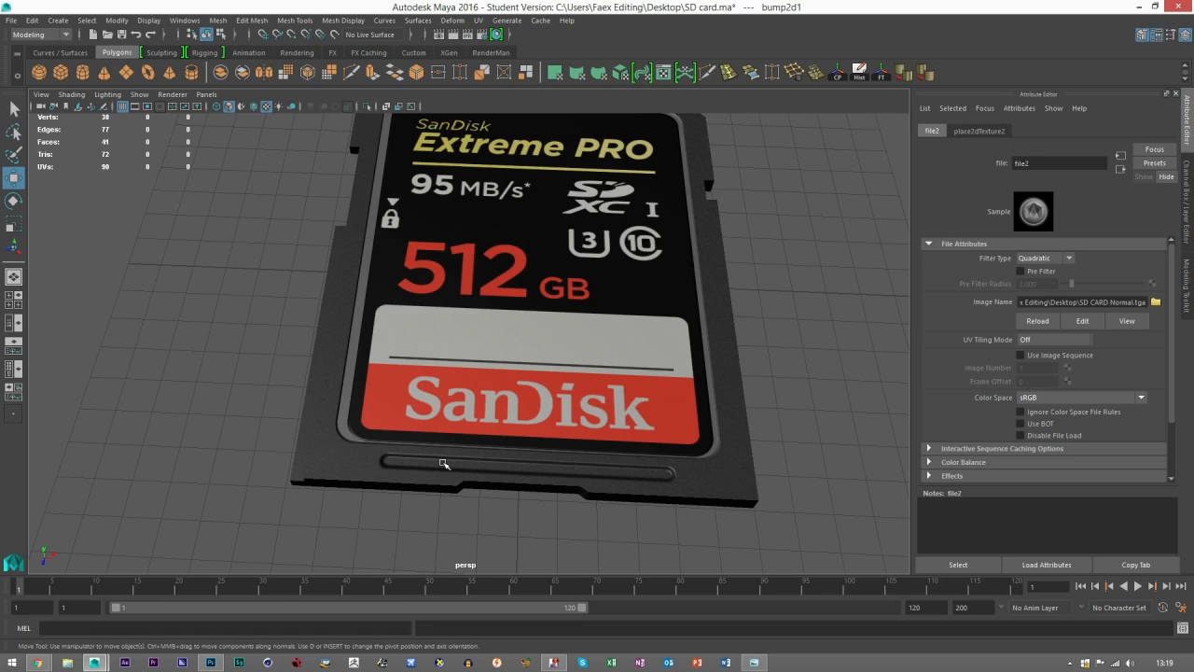
{"action": "left_click_drag", "start_coordinate": [439, 289], "coordinate": [486, 354]}
{"action": "scroll", "coordinate": [464, 277], "scroll_direction": "up", "scroll_amount": 3}
{"action": "left_click_drag", "start_coordinate": [464, 277], "coordinate": [397, 398]}
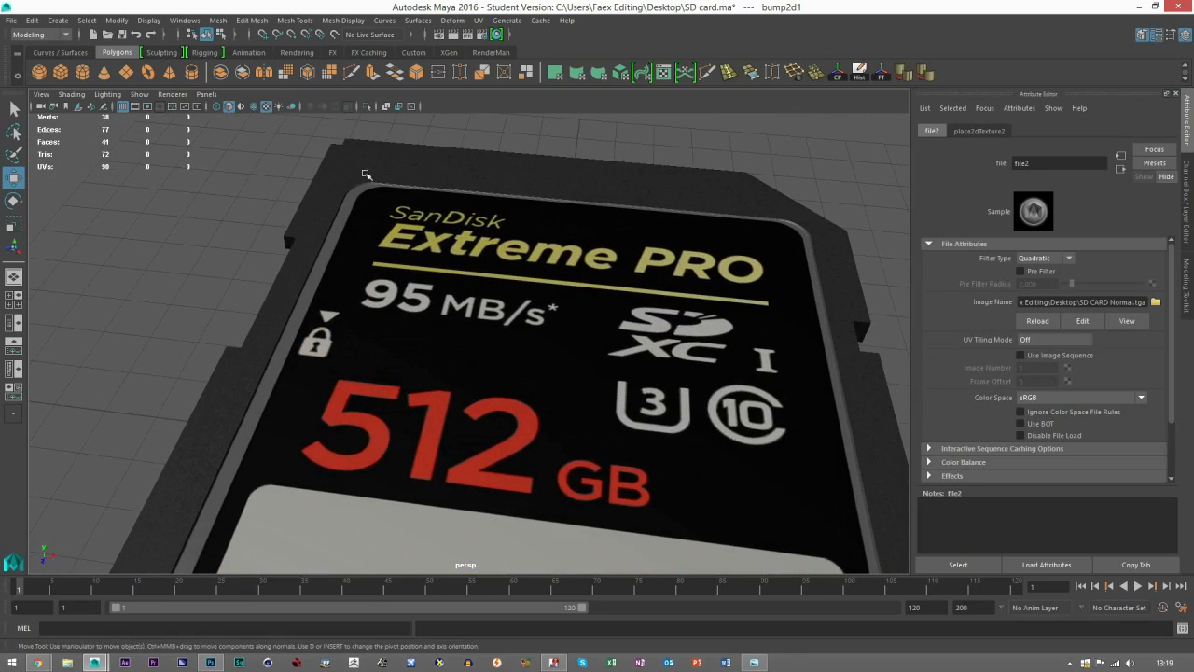
{"action": "left_click_drag", "start_coordinate": [474, 270], "coordinate": [372, 376], "text": "alt"}
{"action": "scroll", "coordinate": [371, 376], "scroll_direction": "up", "scroll_amount": 3}
{"action": "scroll", "coordinate": [322, 371], "scroll_direction": "down", "scroll_amount": 6}
{"action": "left_click_drag", "start_coordinate": [277, 402], "coordinate": [254, 412], "text": "alt"}
{"action": "scroll", "coordinate": [447, 373], "scroll_direction": "down", "scroll_amount": 6}
{"action": "left_click_drag", "start_coordinate": [653, 326], "coordinate": [607, 338], "text": "alt"}
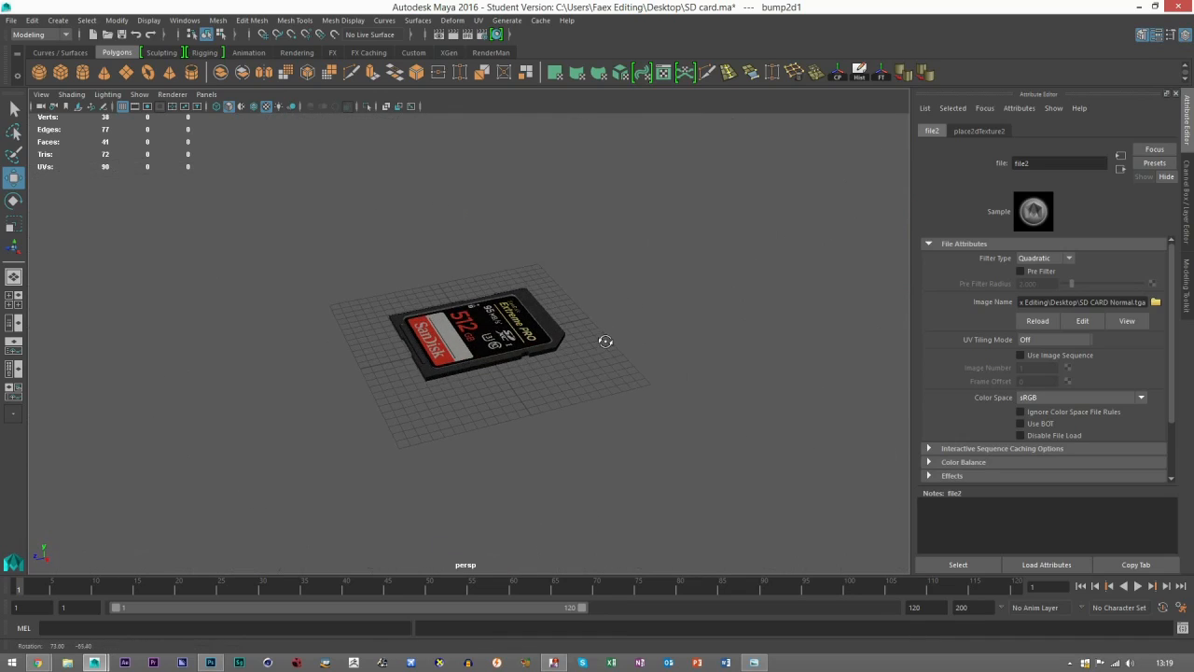
{"action": "scroll", "coordinate": [565, 396], "scroll_direction": "up", "scroll_amount": 4}
{"action": "left_click_drag", "start_coordinate": [565, 397], "coordinate": [386, 451], "text": "alt"}
{"action": "scroll", "coordinate": [522, 392], "scroll_direction": "up", "scroll_amount": 4}
{"action": "scroll", "coordinate": [532, 438], "scroll_direction": "up", "scroll_amount": 4}
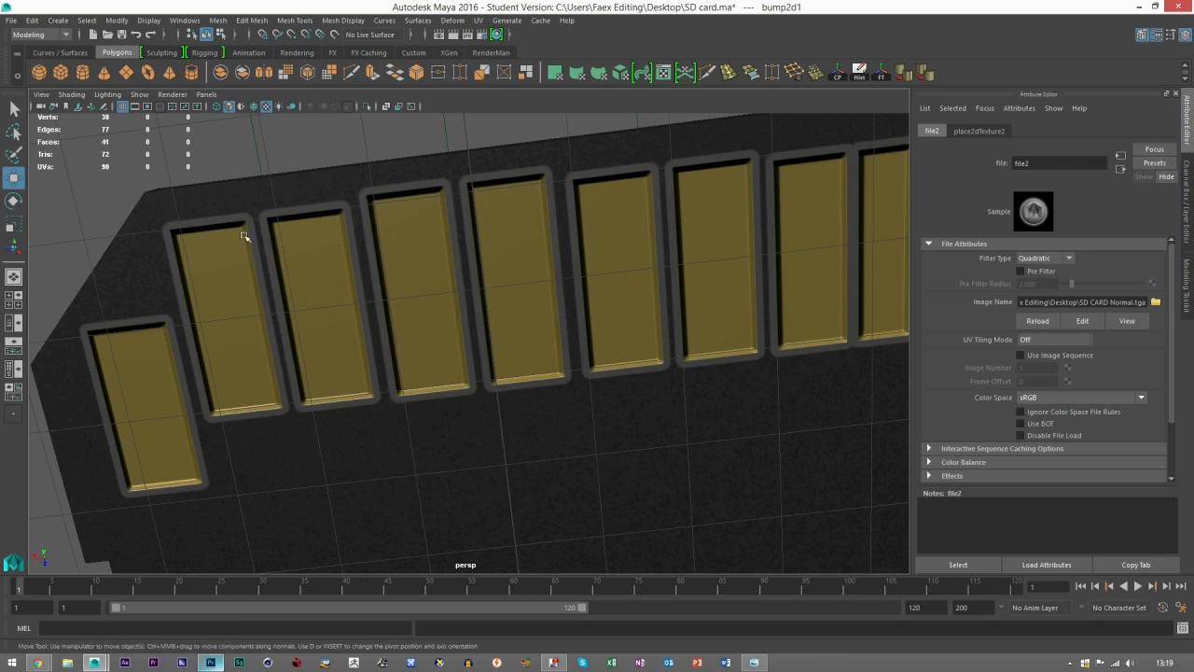
Switch to Photoshop, then hide and collapse the NORMAL group so the diffuse artwork shows.
{"action": "left_click", "coordinate": [211, 662]}
{"action": "left_click", "coordinate": [1054, 438]}
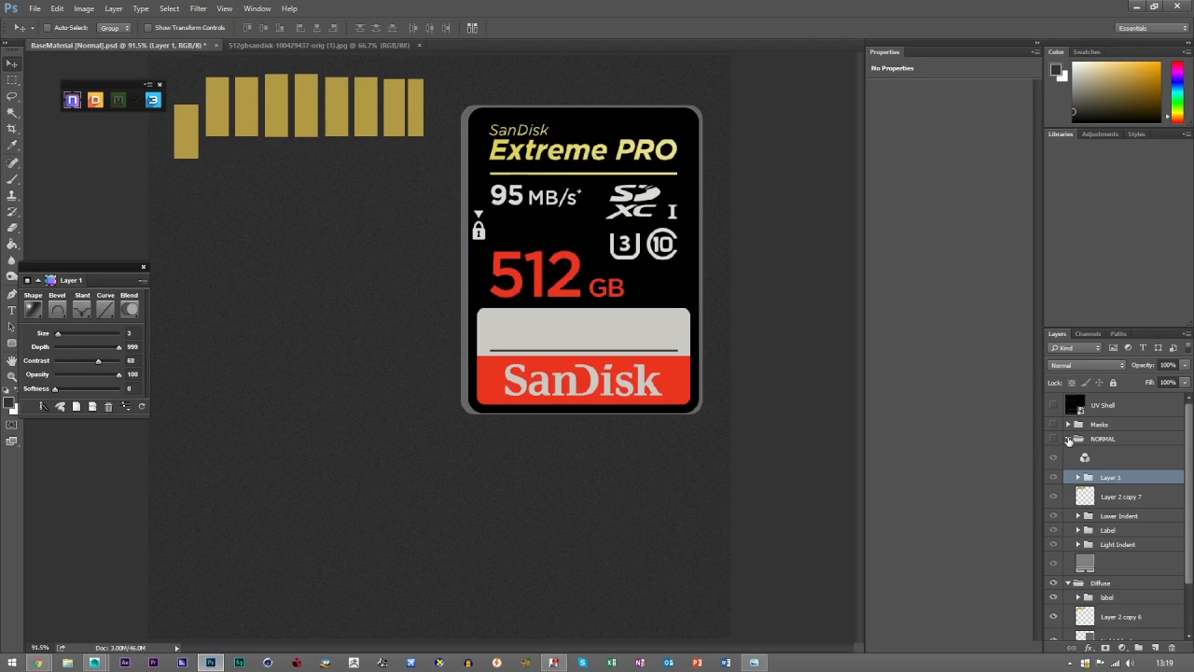
{"action": "left_click", "coordinate": [1068, 438]}
Save the diffuse artwork in Targa format on the Desktop, replacing SD CARD Diffuse and accepting the Targa options.
{"action": "left_click", "coordinate": [33, 8]}
{"action": "left_click", "coordinate": [61, 148]}
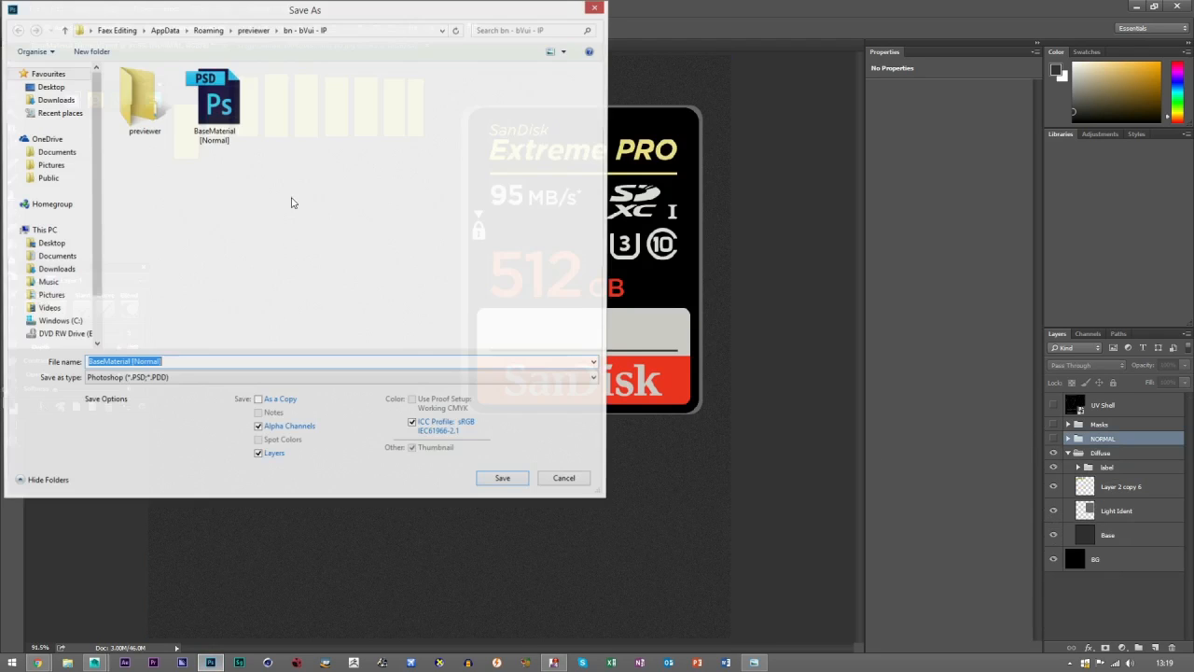
{"action": "left_click", "coordinate": [164, 379]}
{"action": "left_click", "coordinate": [105, 569]}
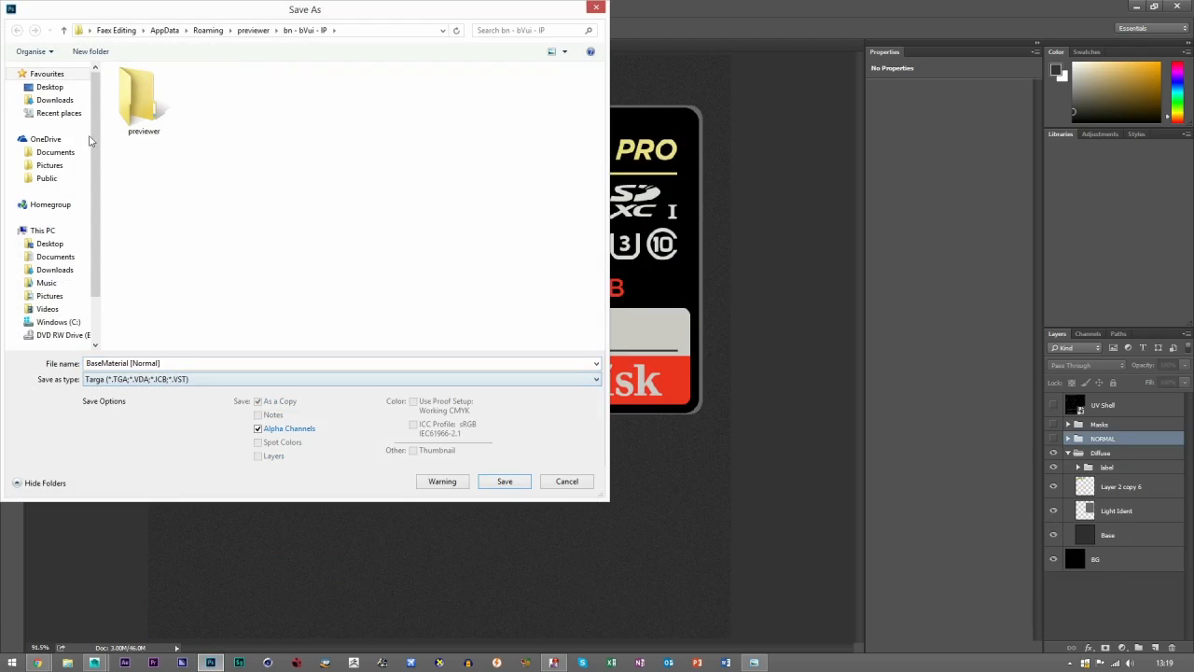
{"action": "left_click", "coordinate": [50, 87]}
{"action": "double_click", "coordinate": [389, 254]}
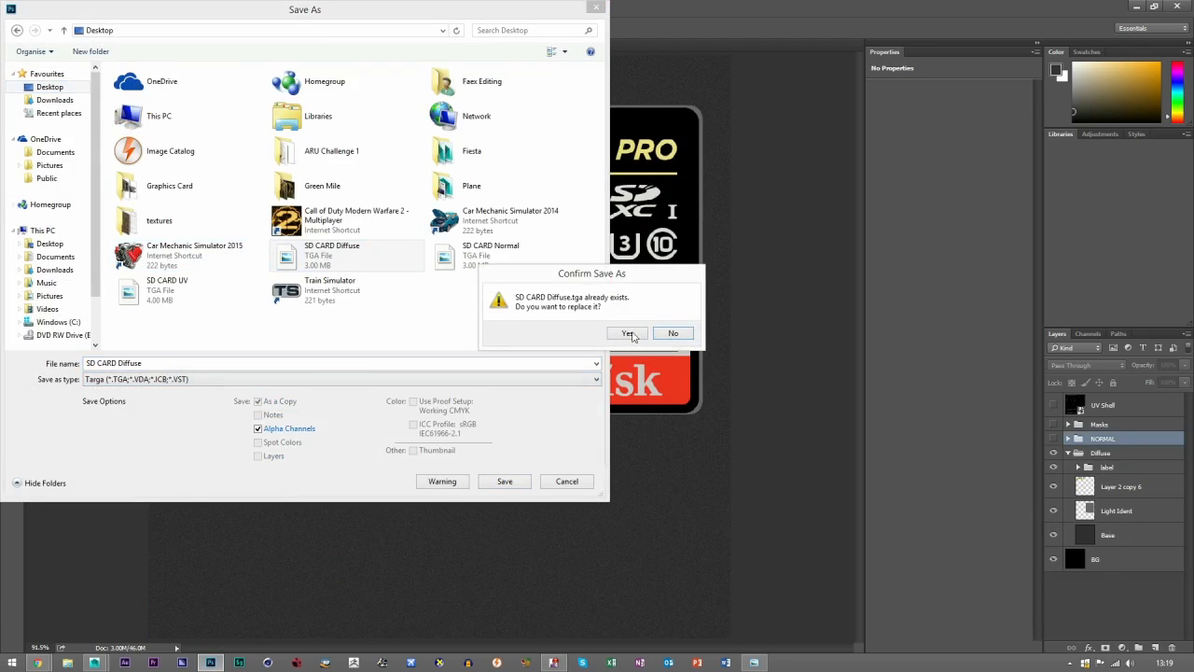
{"action": "left_click", "coordinate": [634, 334]}
{"action": "left_click", "coordinate": [657, 271]}
Switch to Maya, reload the SD CARD Diffuse.tga color texture of the card's blinn1 material and deselect the card.
{"action": "left_click", "coordinate": [95, 660]}
{"action": "left_click", "coordinate": [200, 604]}
{"action": "left_click", "coordinate": [670, 328]}
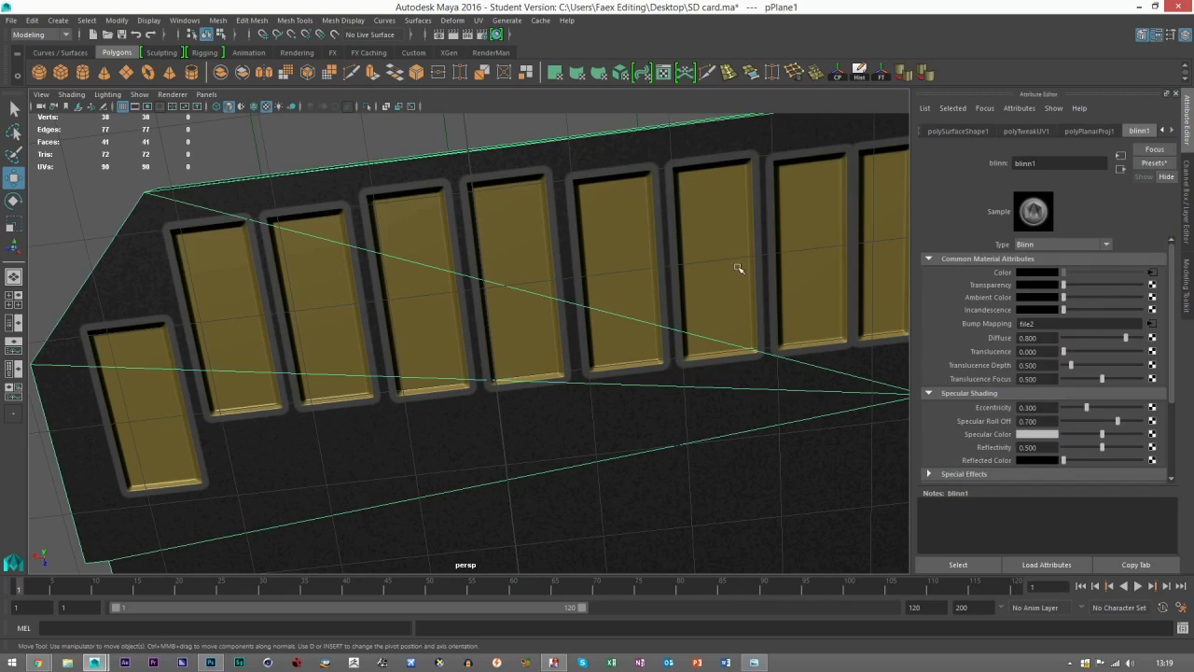
{"action": "left_click", "coordinate": [1153, 273]}
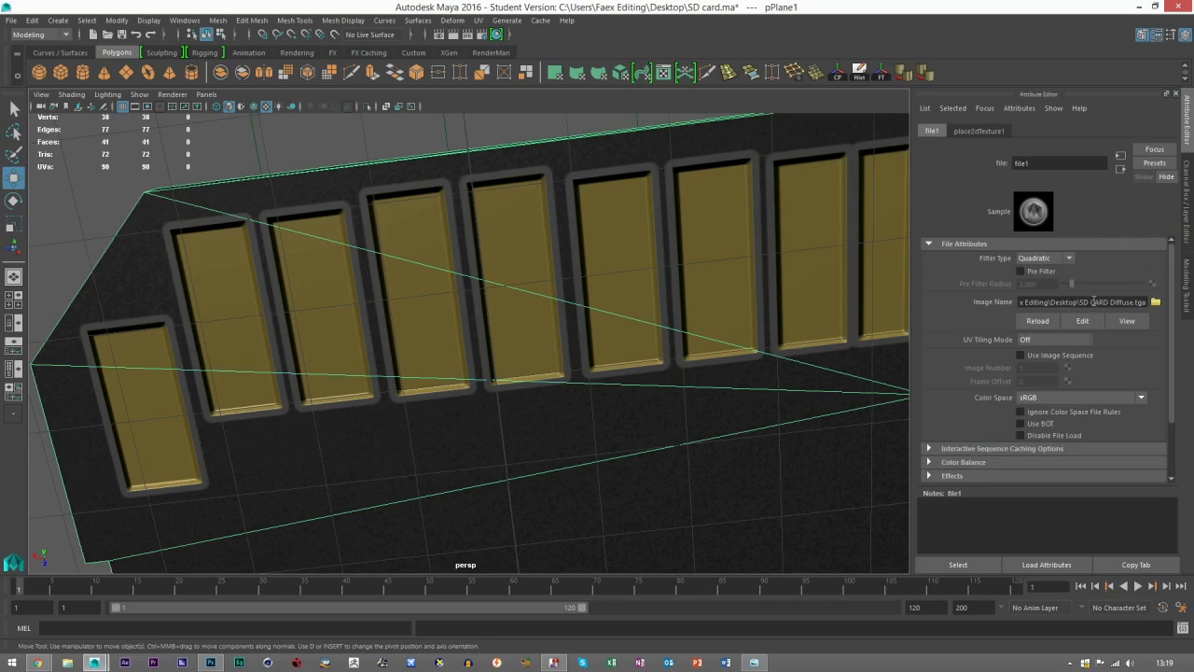
{"action": "left_click", "coordinate": [1045, 324]}
{"action": "left_click", "coordinate": [306, 153]}
Examine the textured card's front and back, compare the gold contacts with the it_photo_191077 reference photo, and close the photo.
{"action": "scroll", "coordinate": [517, 334], "scroll_direction": "down", "scroll_amount": 6}
{"action": "left_click_drag", "start_coordinate": [524, 375], "coordinate": [541, 461]}
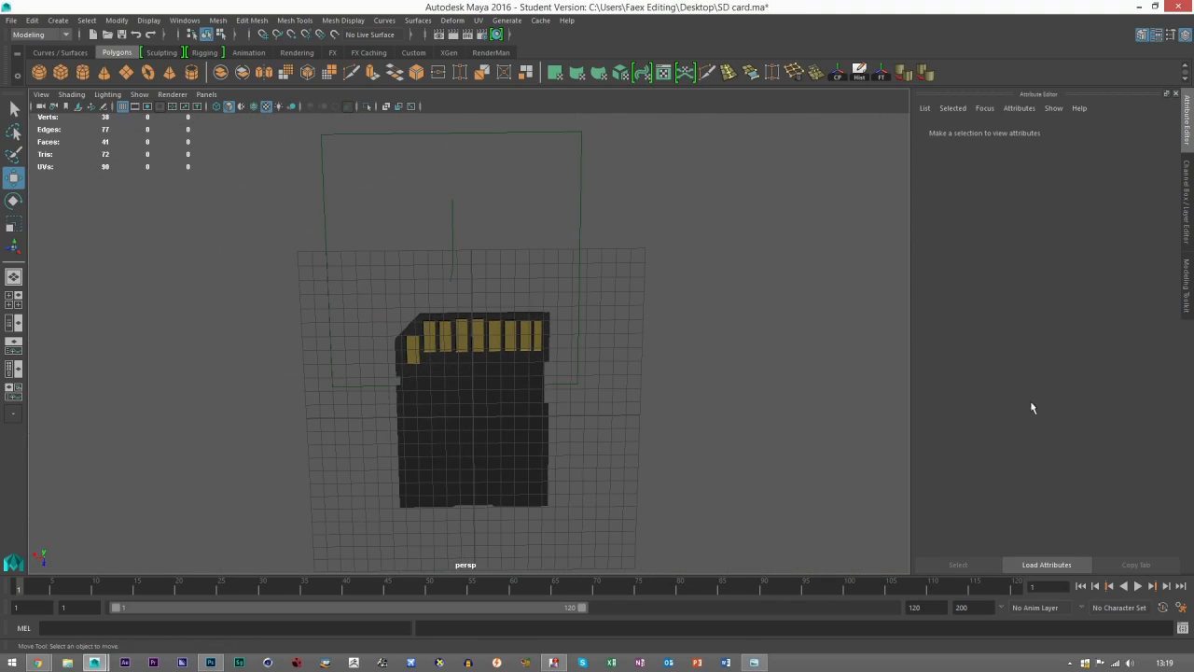
{"action": "left_click_drag", "start_coordinate": [484, 366], "coordinate": [556, 366]}
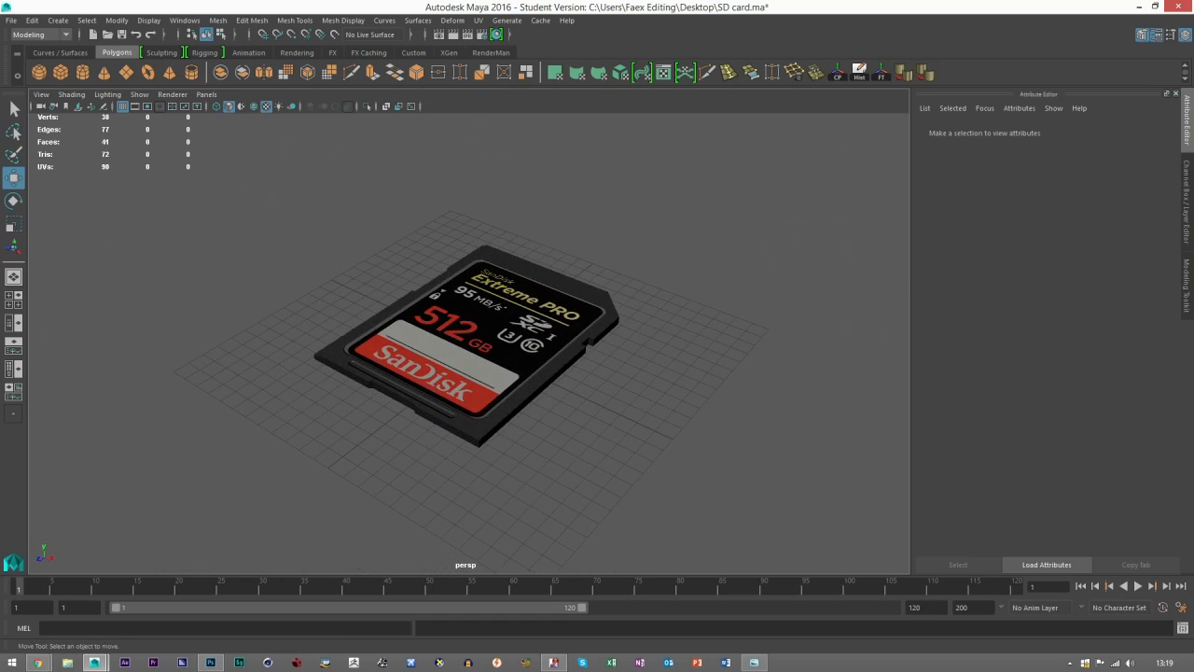
{"action": "left_click_drag", "start_coordinate": [637, 435], "coordinate": [413, 412]}
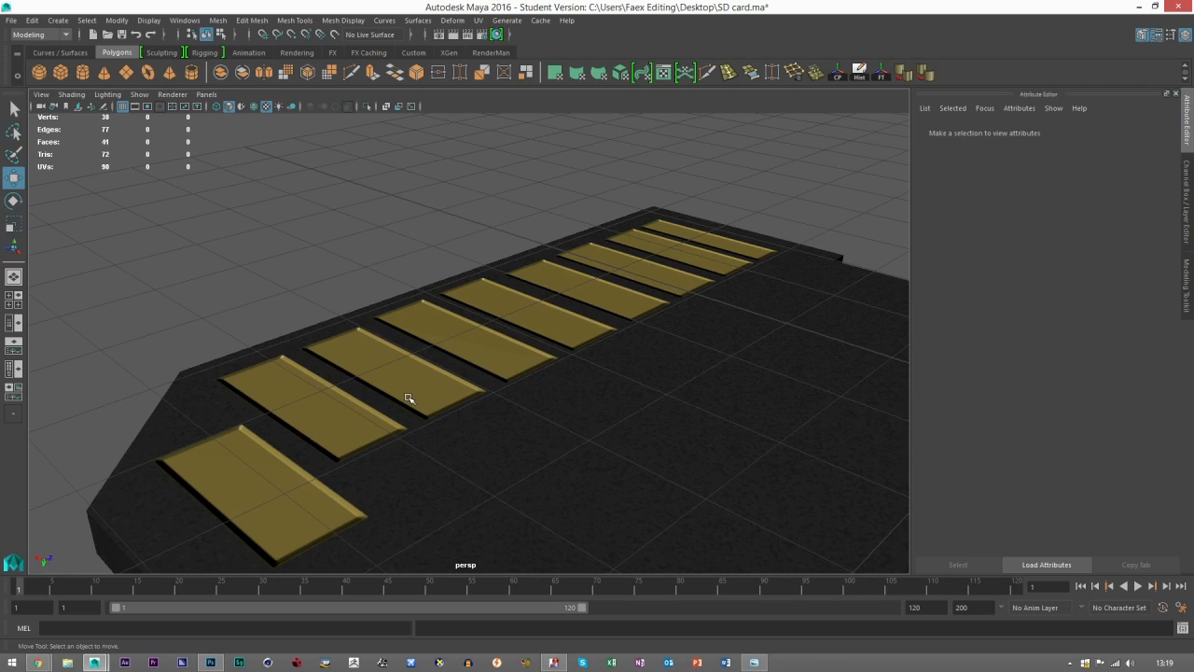
{"action": "left_click", "coordinate": [754, 663]}
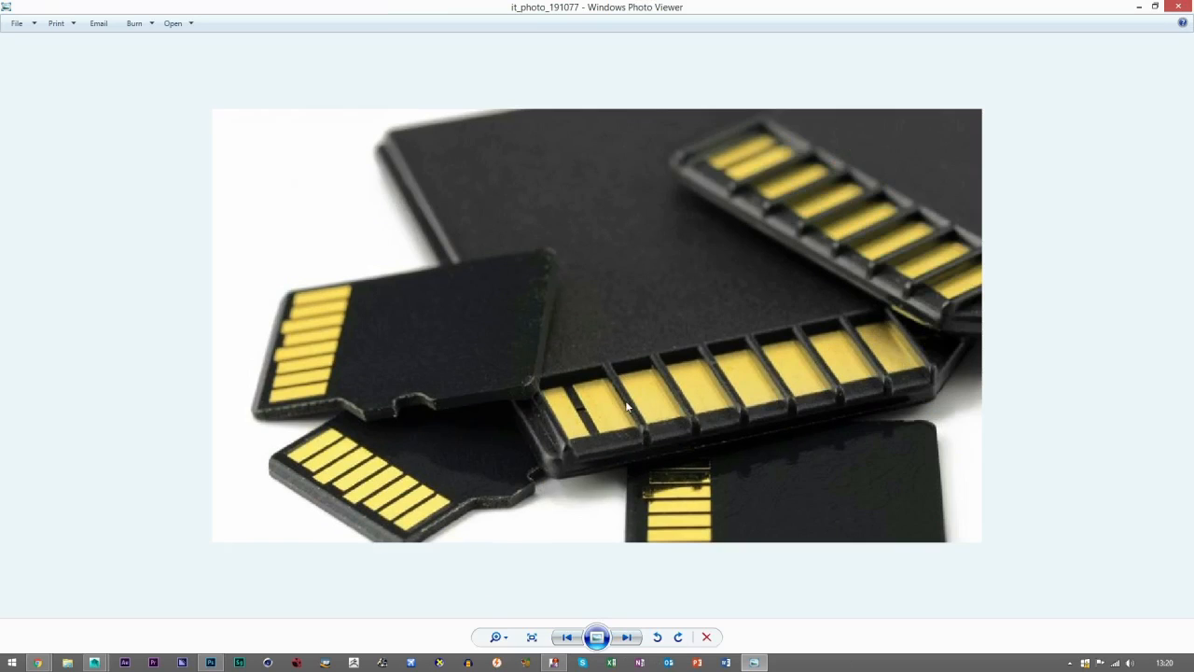
{"action": "left_click", "coordinate": [1178, 6]}
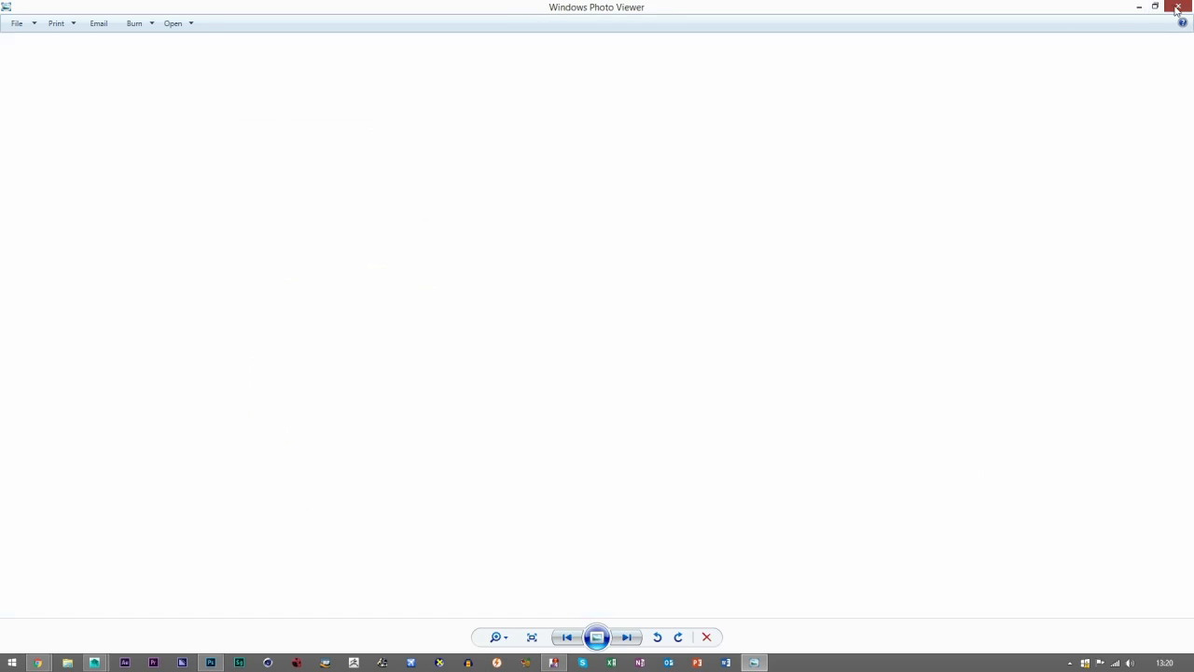
{"action": "left_click_drag", "start_coordinate": [557, 341], "coordinate": [413, 438], "text": "alt"}
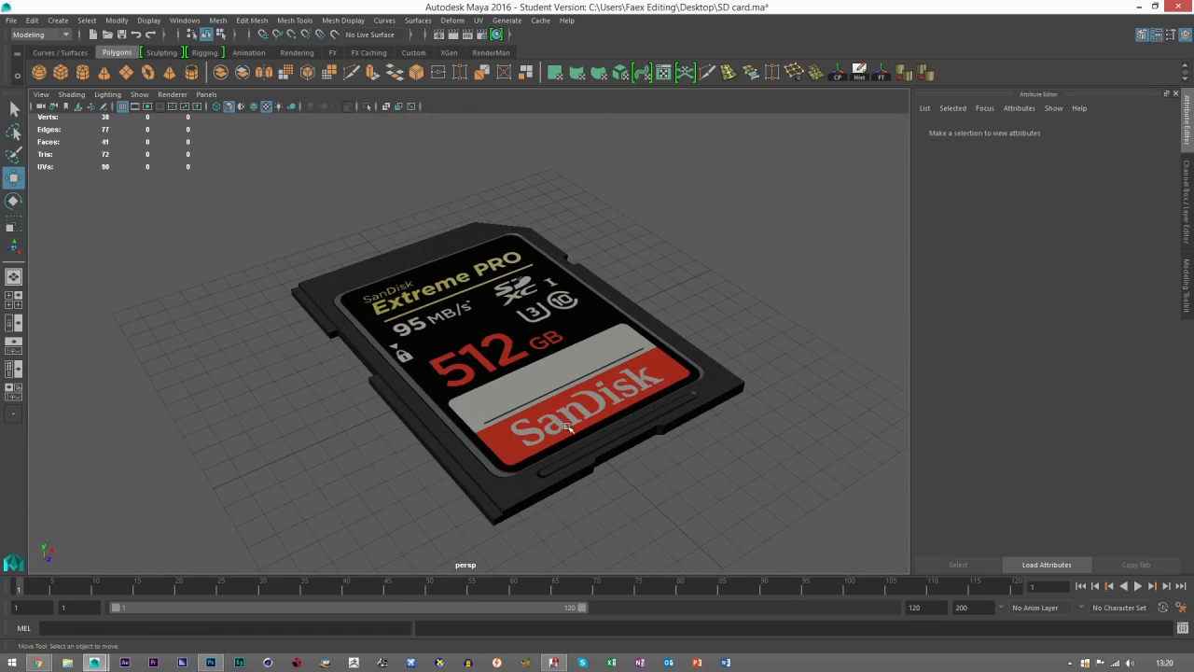
{"action": "left_click_drag", "start_coordinate": [534, 456], "coordinate": [504, 450], "text": "alt"}
{"action": "scroll", "coordinate": [485, 458], "scroll_direction": "up", "scroll_amount": 4}
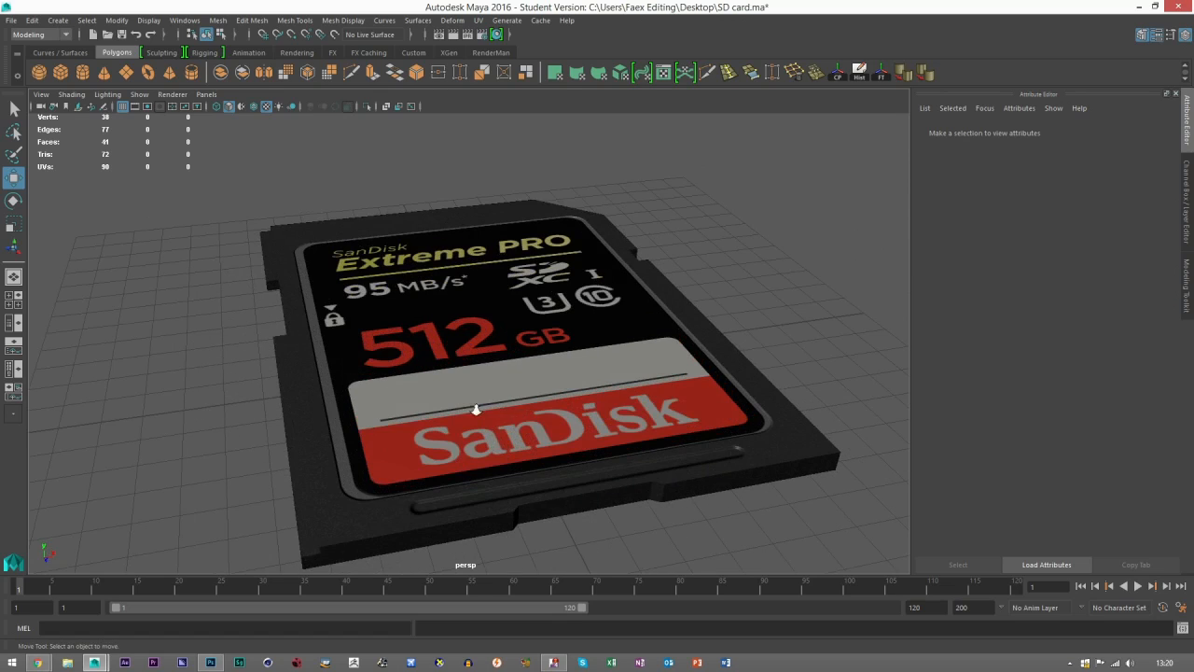
{"action": "scroll", "coordinate": [475, 410], "scroll_direction": "down", "scroll_amount": 2}
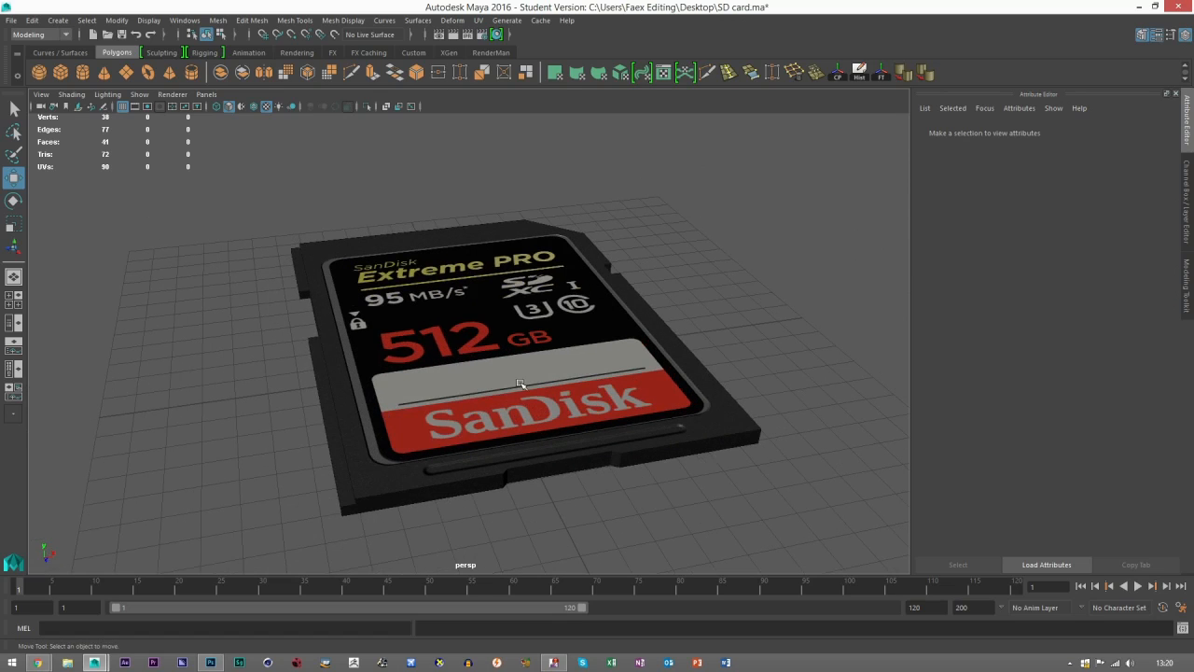
Switch to Photoshop, collapse the Diffuse group and deselect the NORMAL group.
{"action": "left_click", "coordinate": [211, 663]}
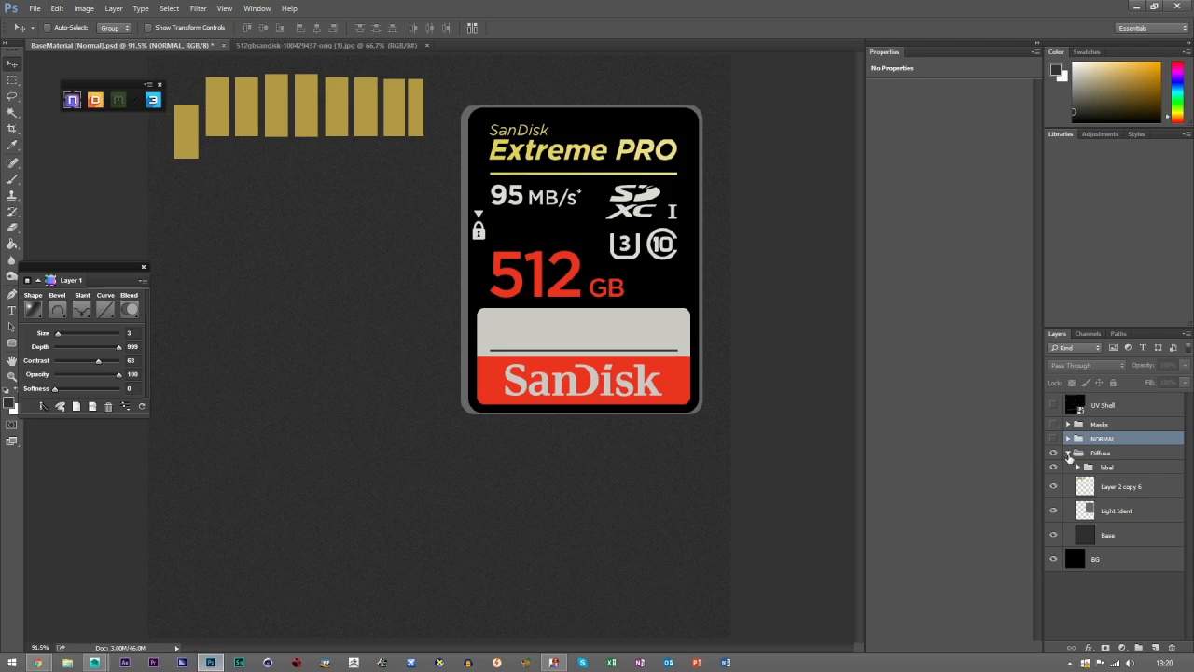
{"action": "left_click", "coordinate": [1068, 453]}
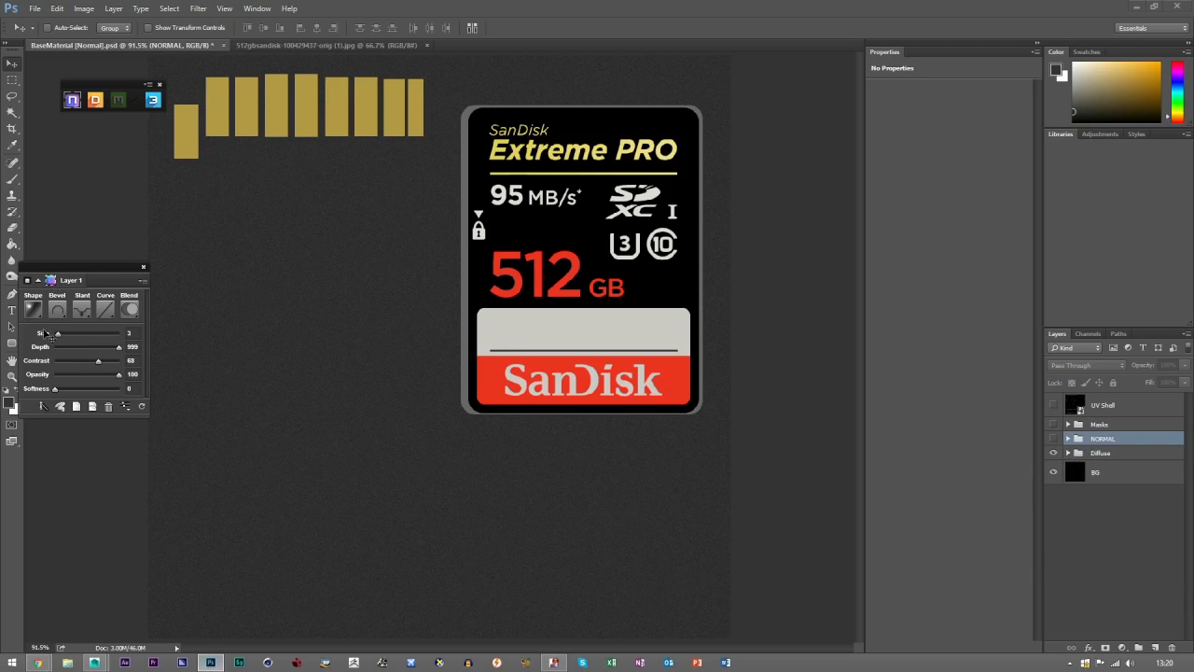
{"action": "left_click", "coordinate": [1077, 442], "text": "ctrl"}
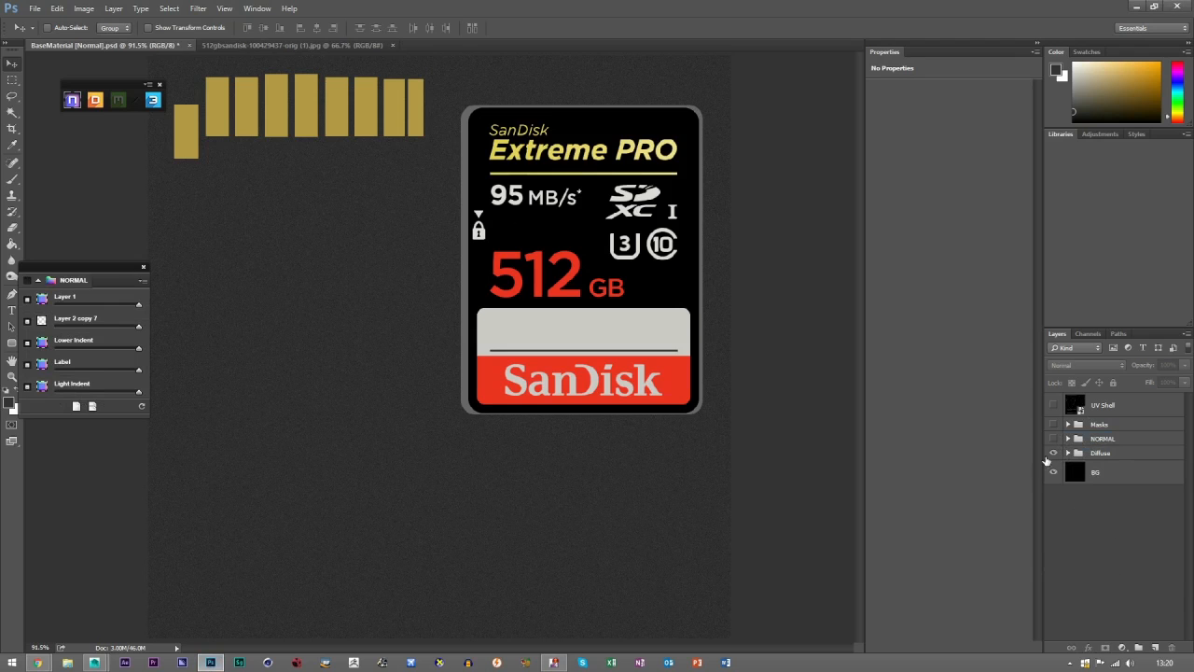
Save the layered document in Photoshop format on the Desktop as SD CARD UV, replacing the existing file.
{"action": "left_click", "coordinate": [34, 12]}
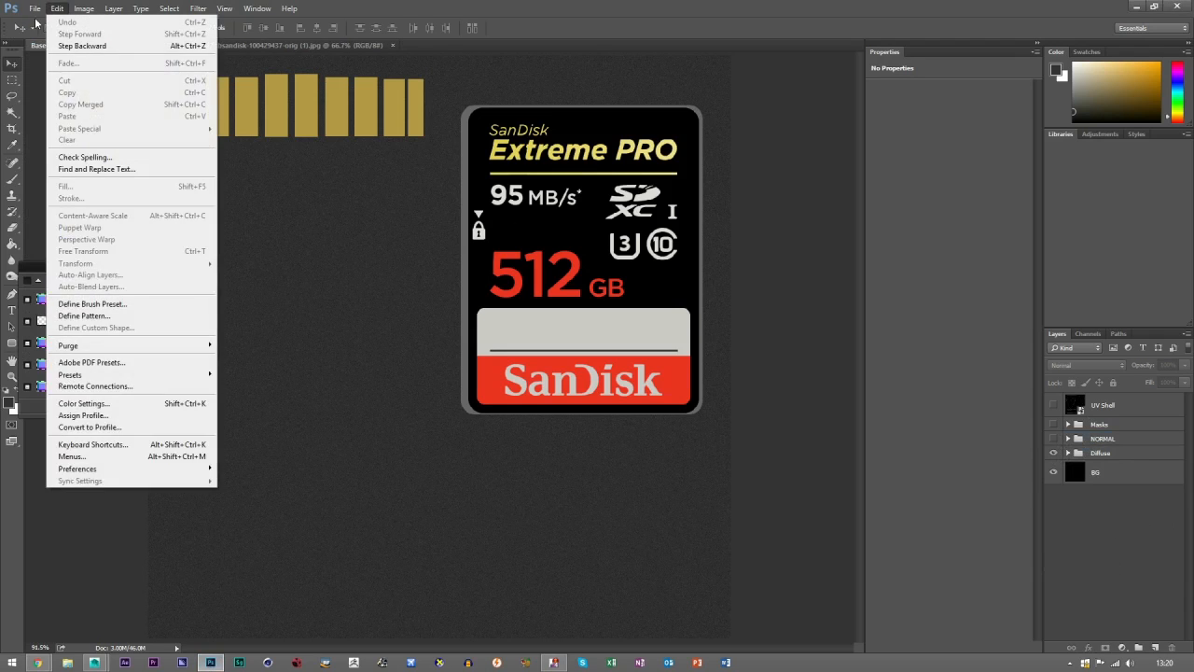
{"action": "left_click", "coordinate": [51, 145]}
{"action": "left_click", "coordinate": [49, 86]}
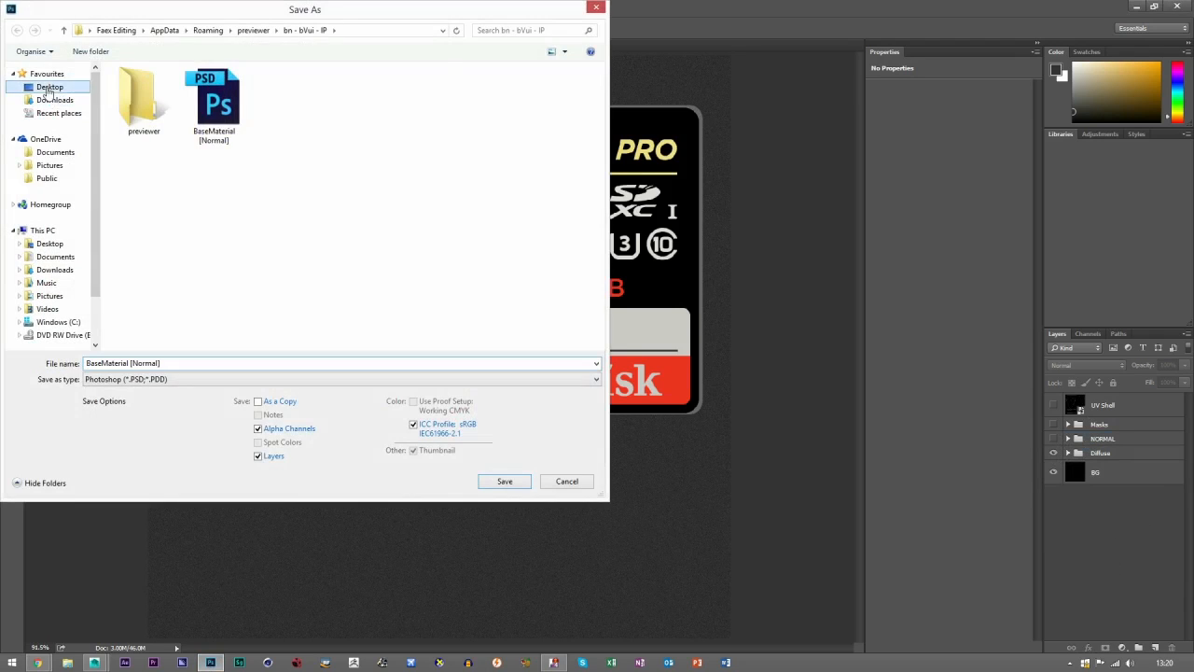
{"action": "double_click", "coordinate": [317, 250]}
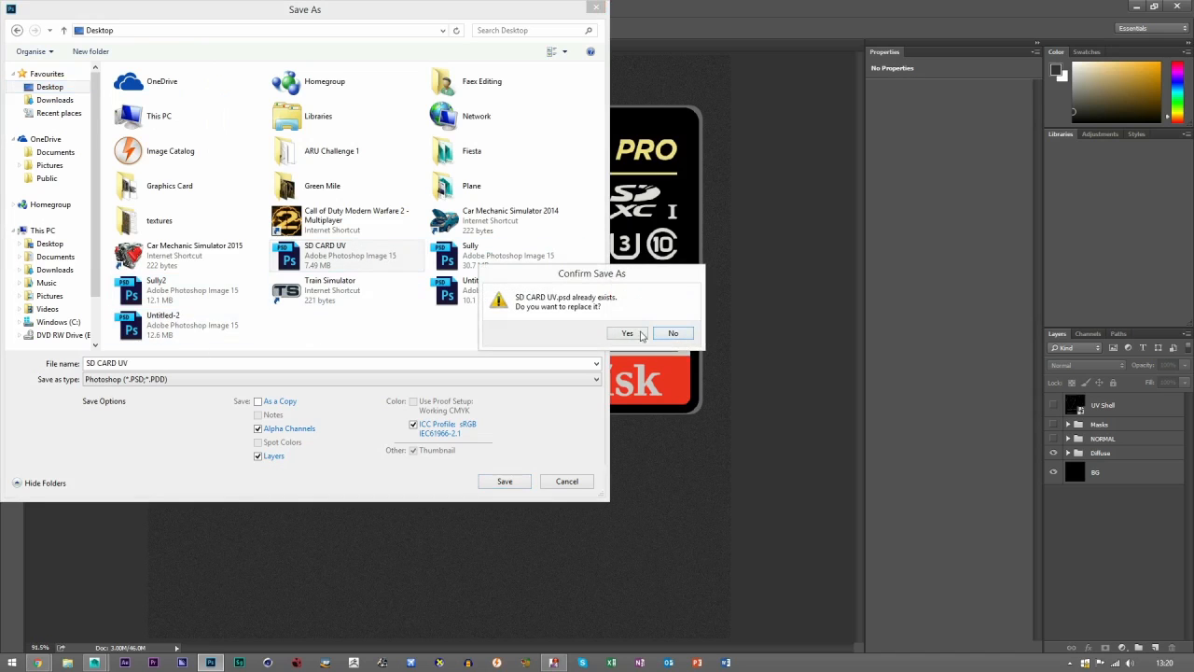
{"action": "left_click", "coordinate": [638, 333]}
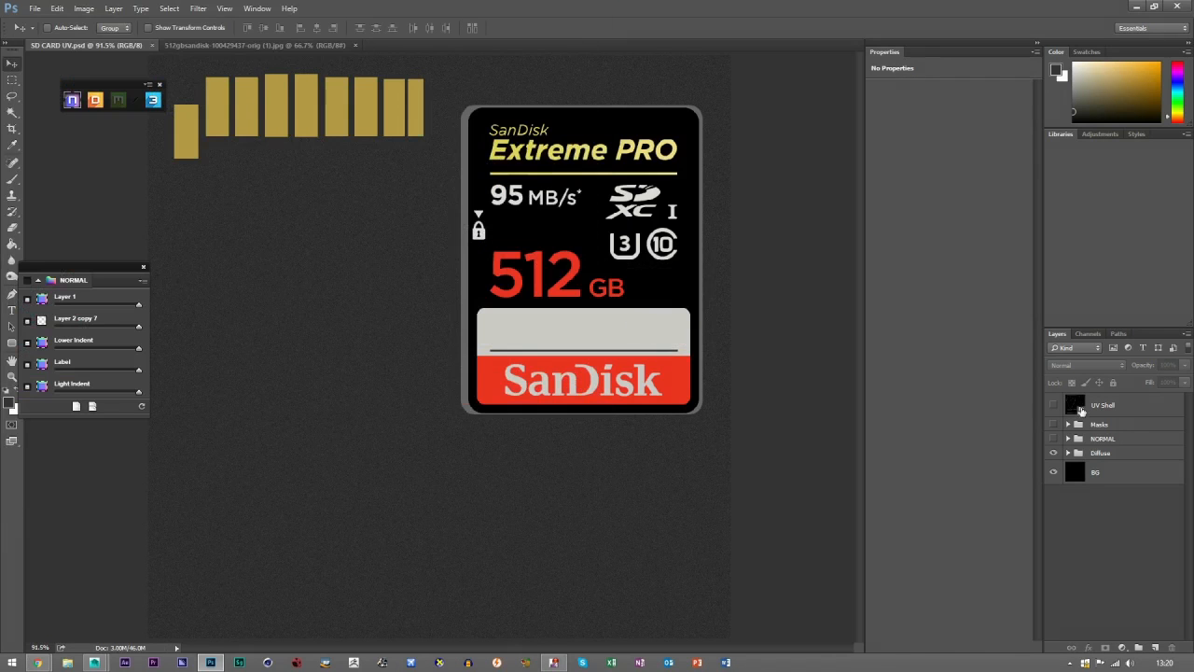
Close the 512gbsandisk reference image and make the NORMAL group visible in SD CARD UV.psd.
{"action": "left_click", "coordinate": [354, 45]}
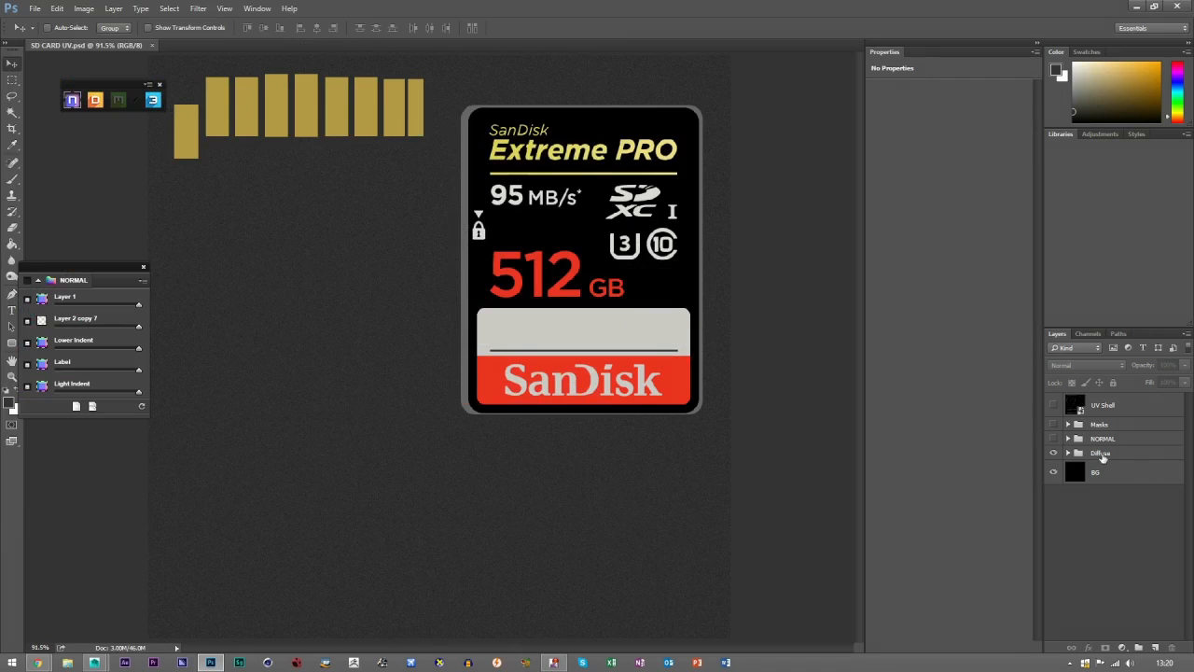
{"action": "left_click", "coordinate": [1054, 439]}
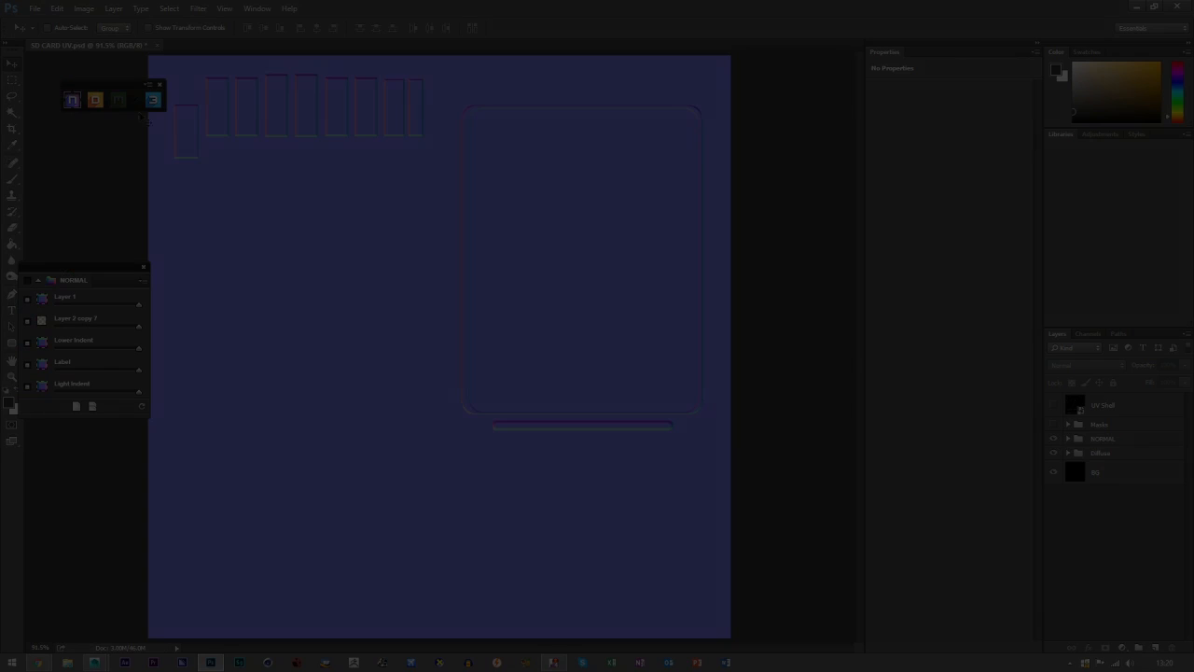